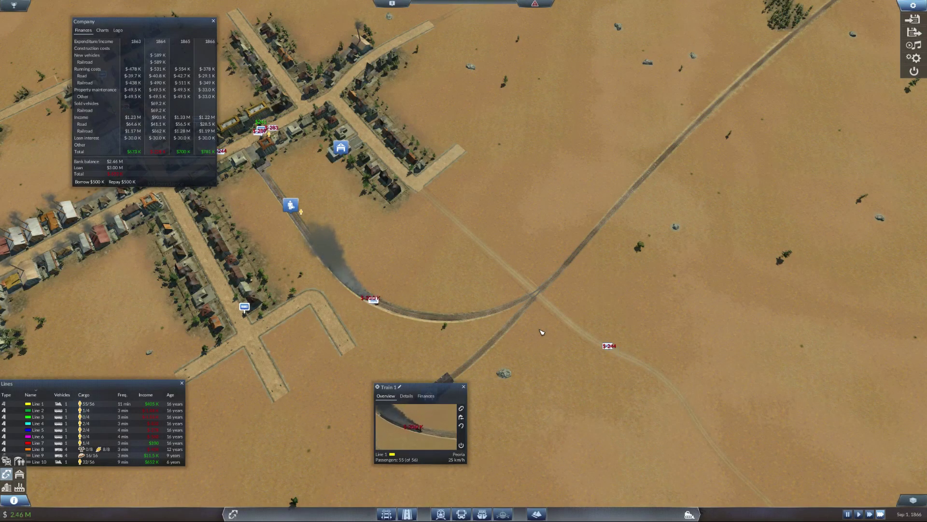
{"action": "scroll", "coordinate": [542, 332], "scroll_direction": "down", "scroll_amount": 5}
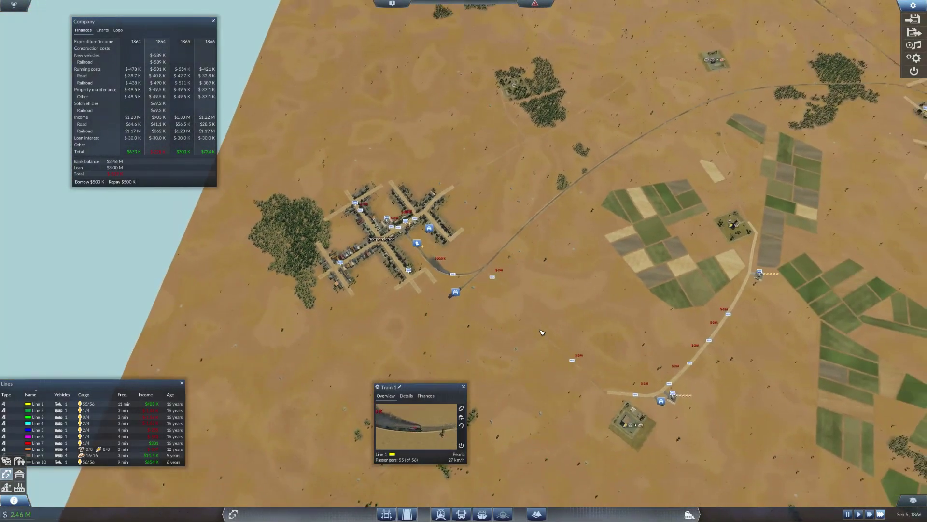
Step: Pan over the countryside and open the Independence station's info window
{"action": "key", "text": "w"}
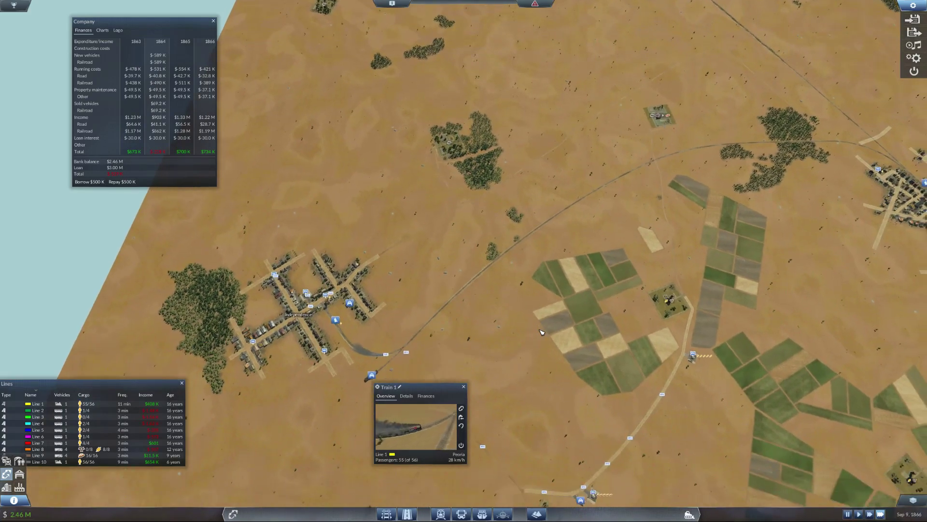
{"action": "key", "text": "s"}
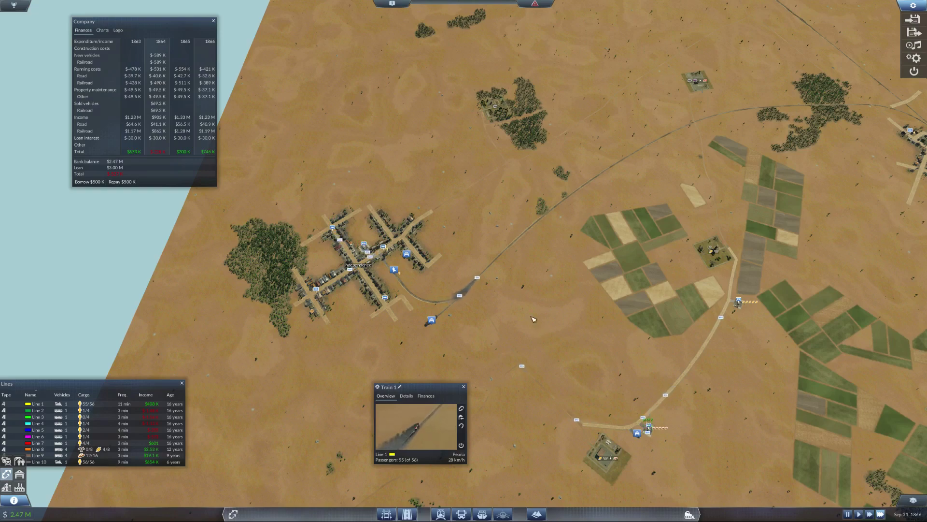
{"action": "scroll", "coordinate": [533, 274], "scroll_direction": "up", "scroll_amount": 5}
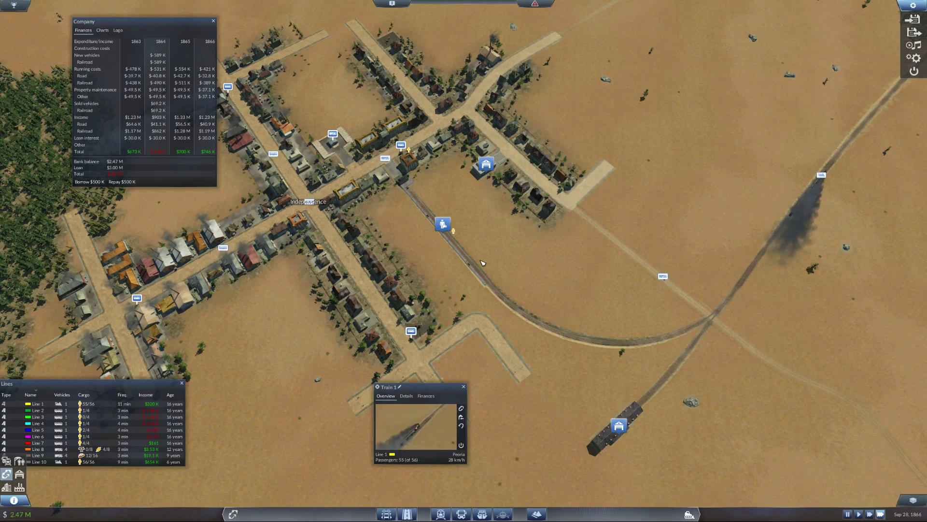
{"action": "left_click", "coordinate": [472, 264]}
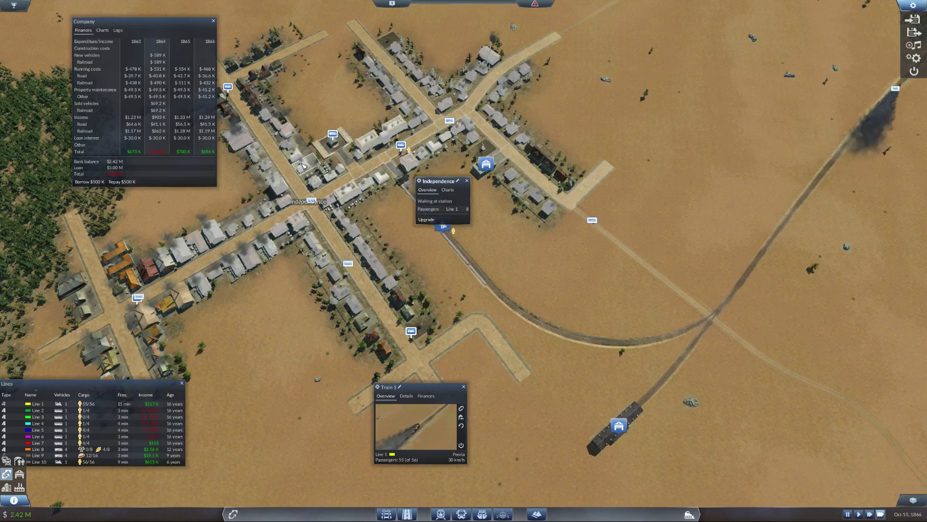
Step: Open the Independence town info window, then close it with Esc
{"action": "left_click", "coordinate": [317, 204]}
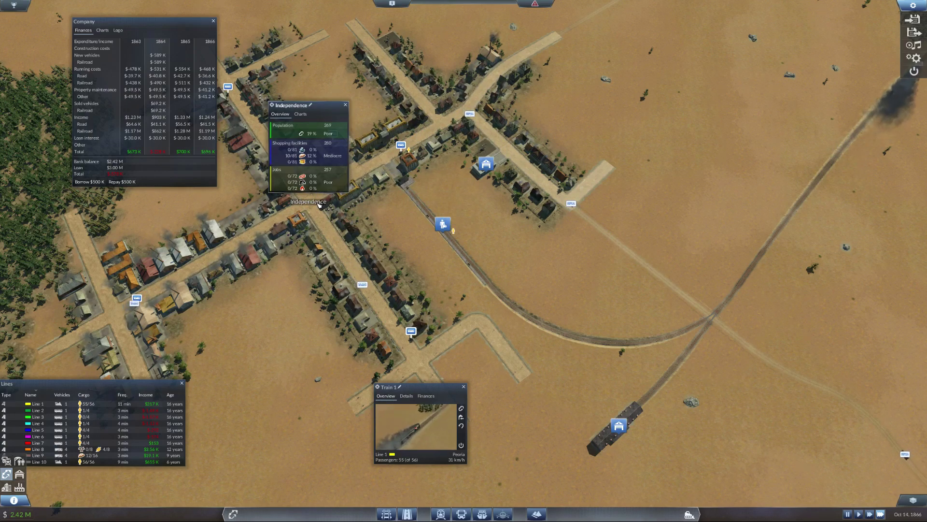
{"action": "key", "text": "Escape"}
{"action": "scroll", "coordinate": [564, 245], "scroll_direction": "down", "scroll_amount": 10}
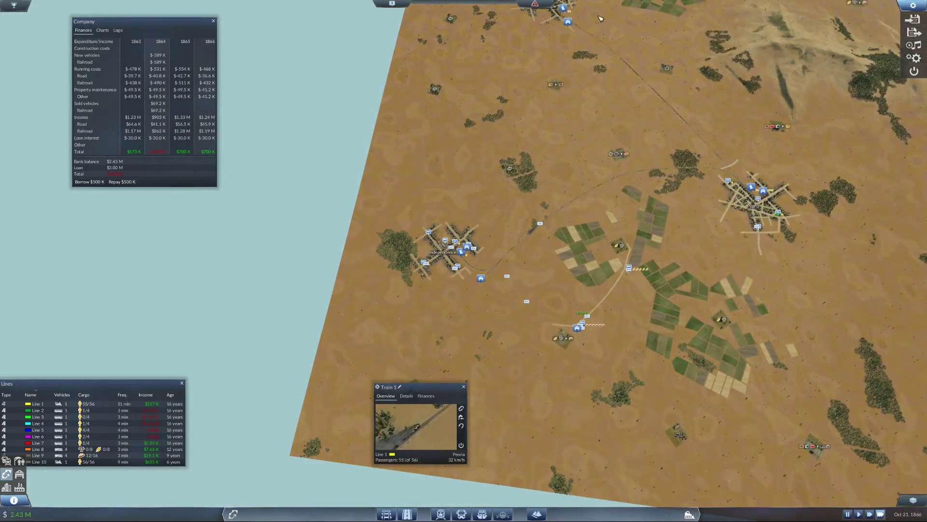
{"action": "scroll", "coordinate": [599, 18], "scroll_direction": "up", "scroll_amount": 10}
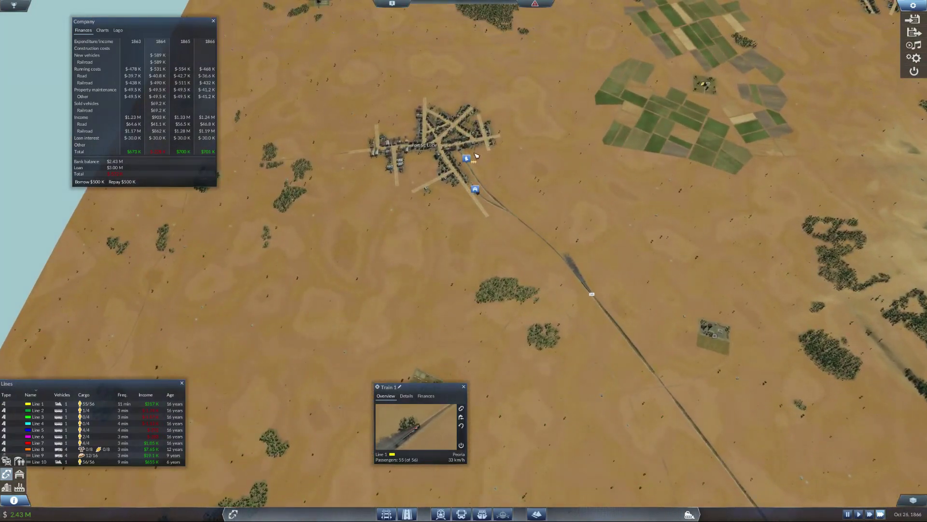
{"action": "scroll", "coordinate": [477, 157], "scroll_direction": "down", "scroll_amount": 5}
{"action": "scroll", "coordinate": [478, 157], "scroll_direction": "down", "scroll_amount": 5}
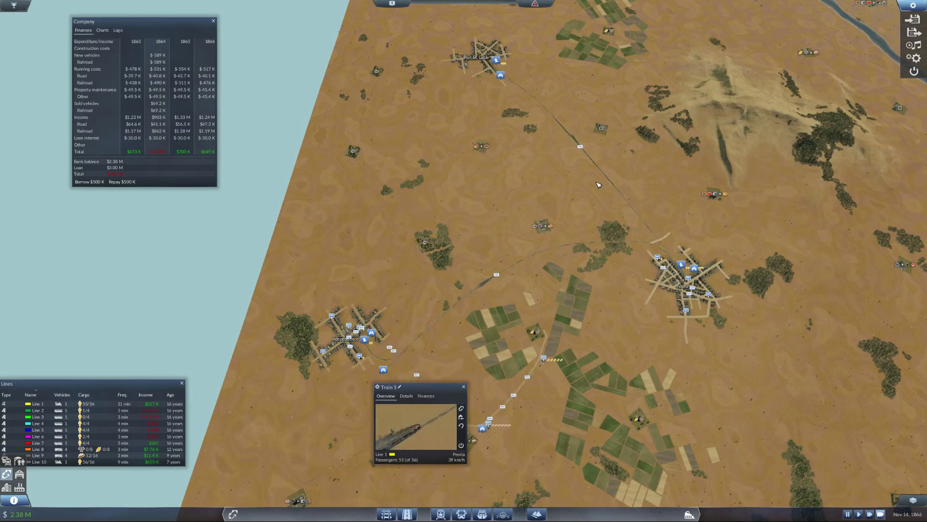
{"action": "scroll", "coordinate": [533, 262], "scroll_direction": "down", "scroll_amount": 2}
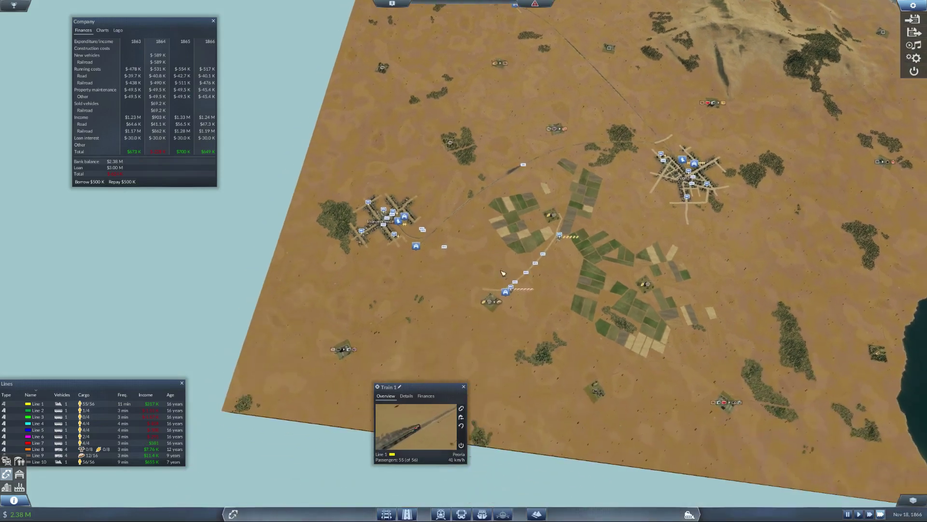
{"action": "scroll", "coordinate": [508, 275], "scroll_direction": "up", "scroll_amount": 8}
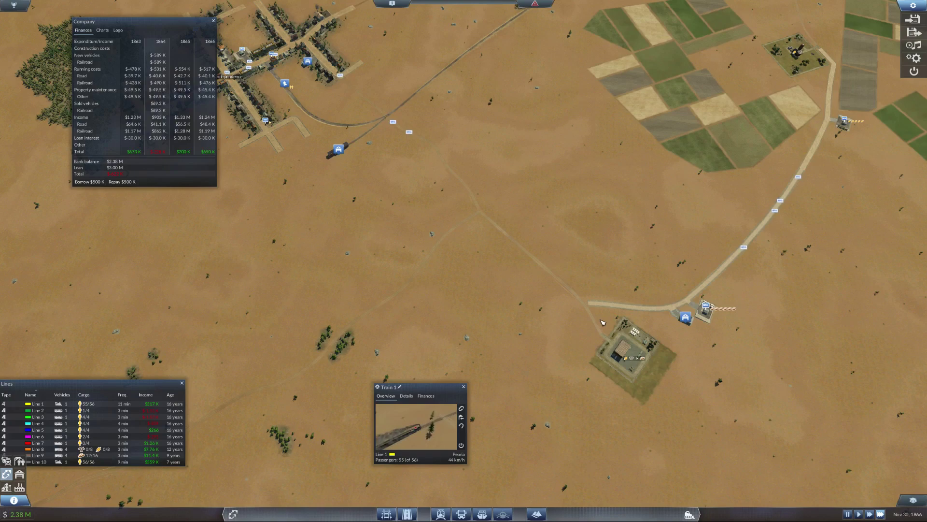
{"action": "scroll", "coordinate": [492, 279], "scroll_direction": "up", "scroll_amount": 5}
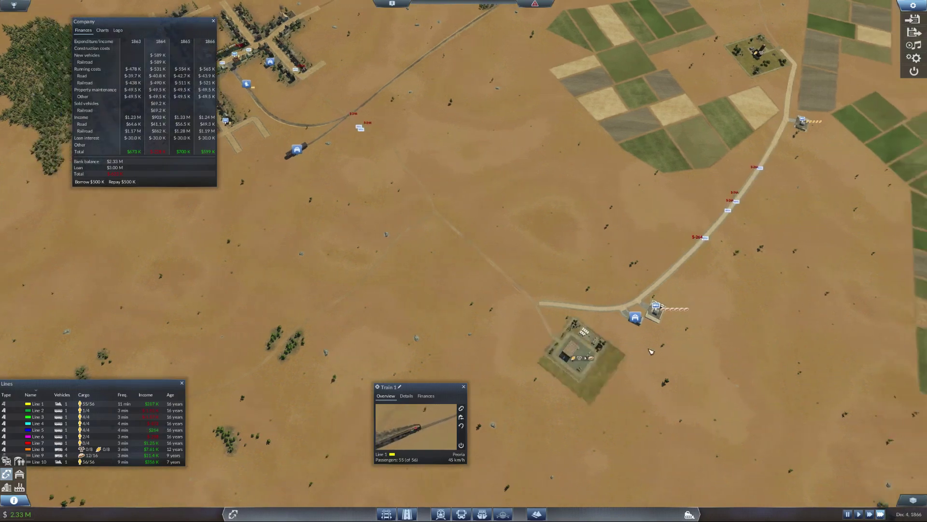
{"action": "scroll", "coordinate": [493, 279], "scroll_direction": "down", "scroll_amount": 5}
{"action": "scroll", "coordinate": [493, 279], "scroll_direction": "up", "scroll_amount": 2}
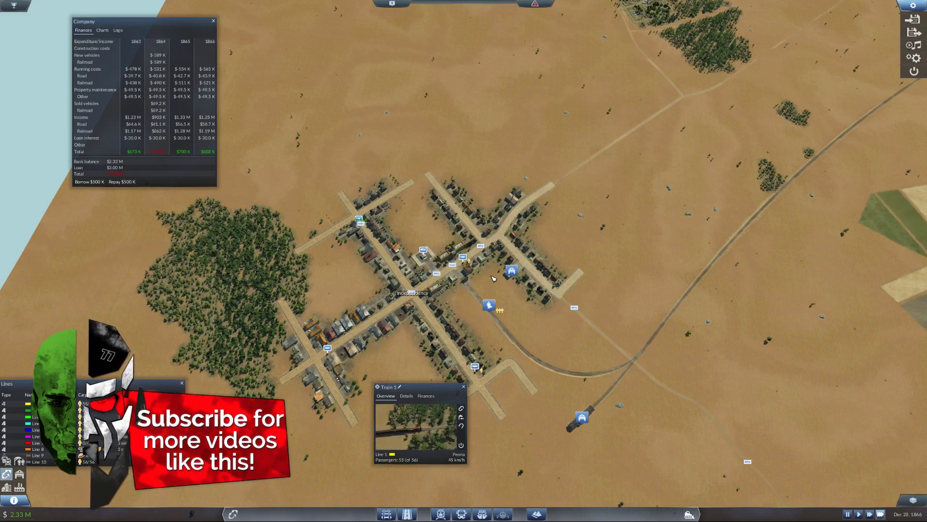
Step: Pan from Independence across the countryside to the neighbouring town, Peoria
{"action": "key", "text": "s"}
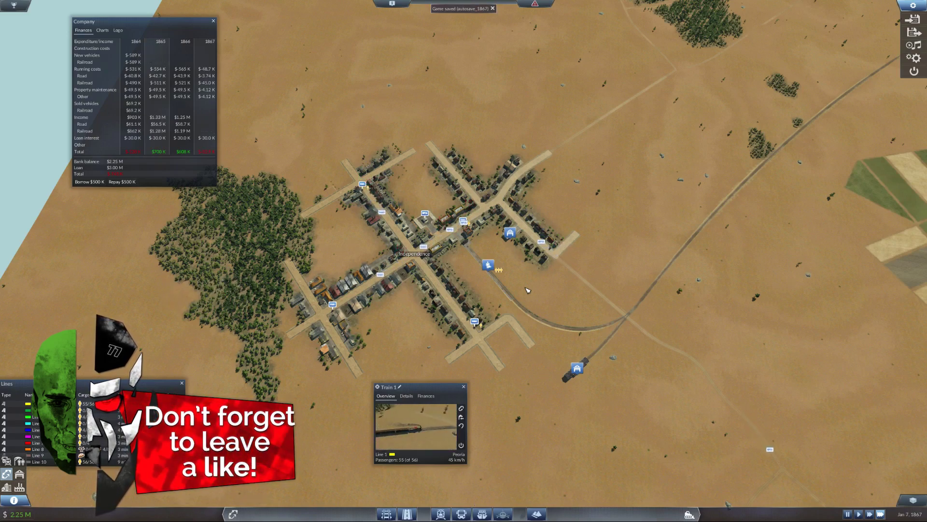
{"action": "key", "text": "w"}
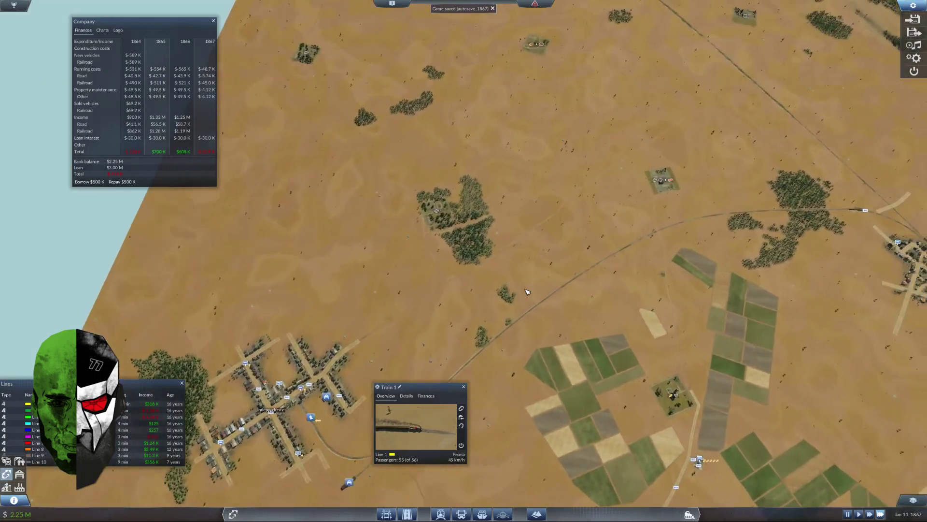
{"action": "key", "text": "d"}
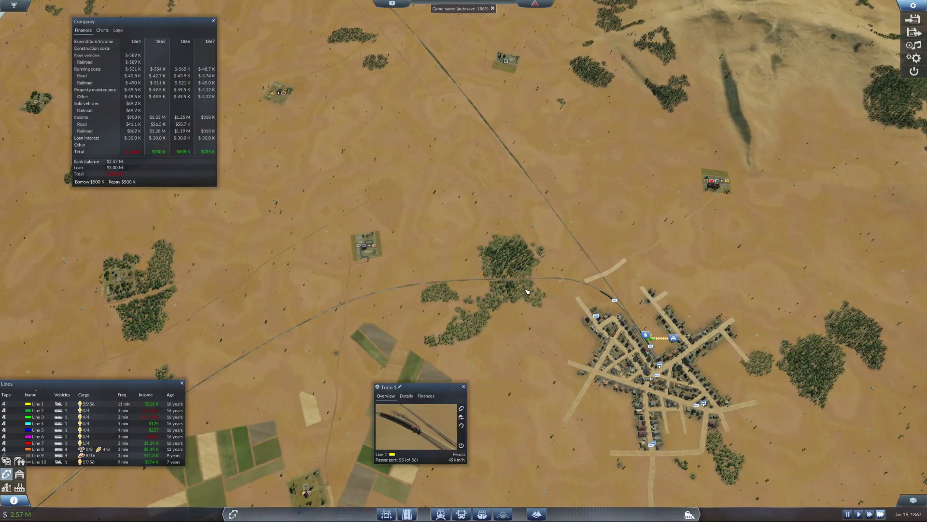
{"action": "scroll", "coordinate": [528, 292], "scroll_direction": "up", "scroll_amount": 5}
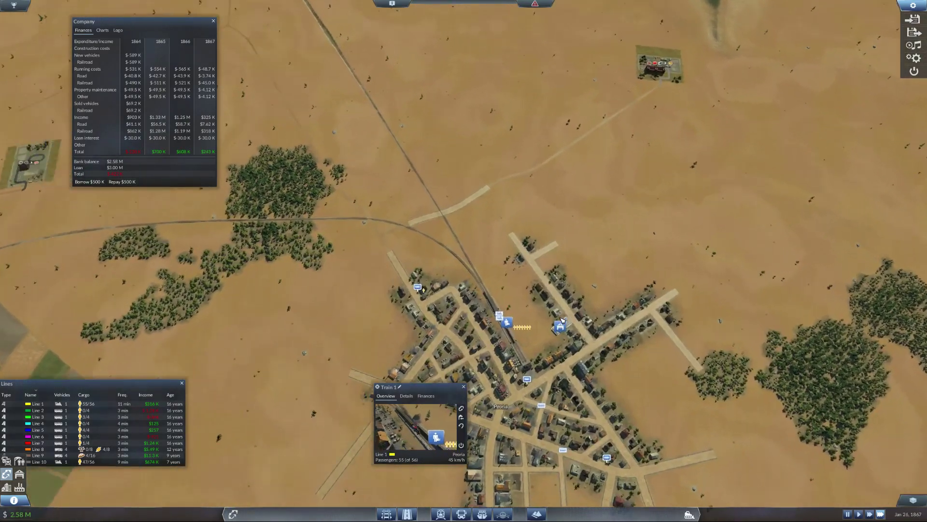
{"action": "scroll", "coordinate": [561, 319], "scroll_direction": "up", "scroll_amount": 3}
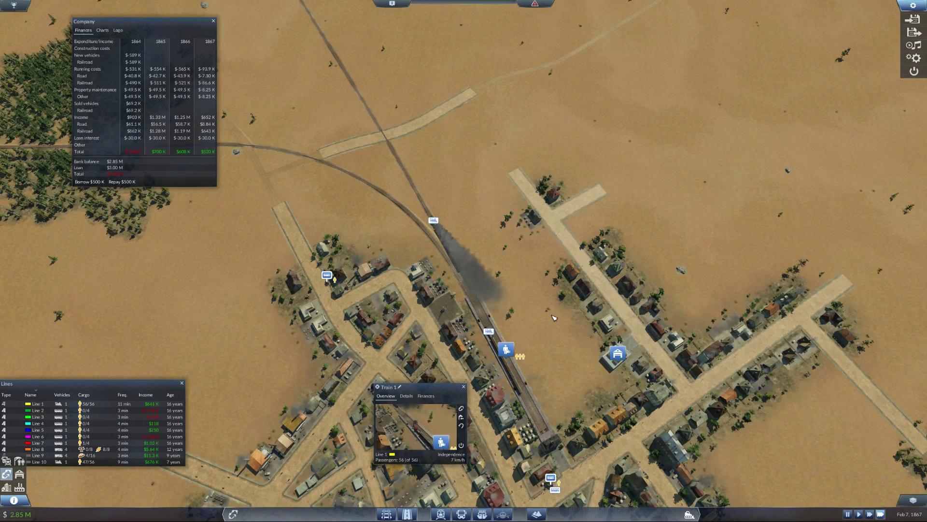
Step: Inspect and close the Peoria station window, then follow the railway back to Independence
{"action": "left_click", "coordinate": [534, 377]}
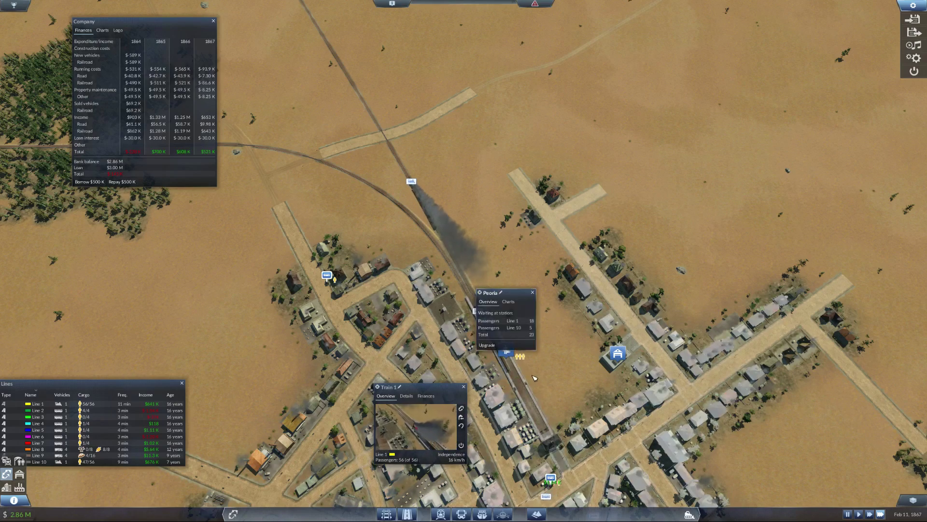
{"action": "left_click", "coordinate": [533, 293]}
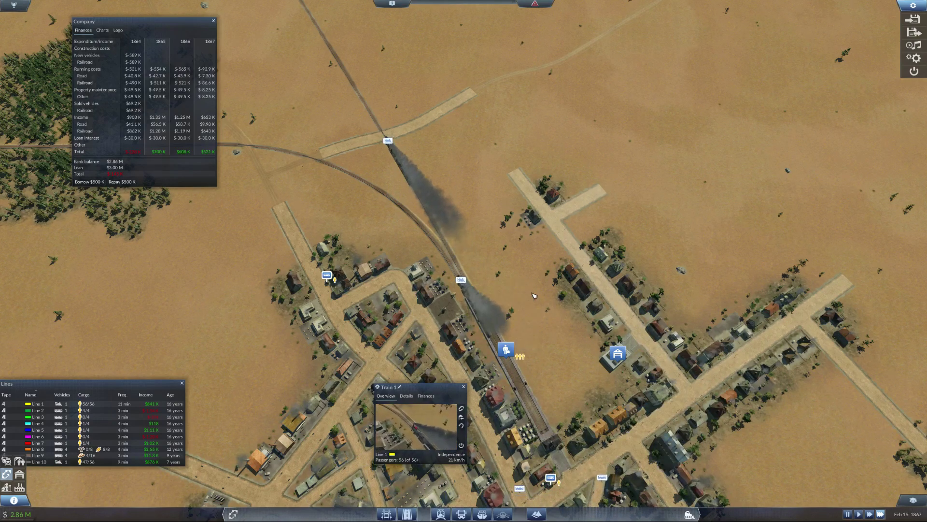
{"action": "scroll", "coordinate": [533, 292], "scroll_direction": "down", "scroll_amount": 5}
{"action": "key", "text": "w"}
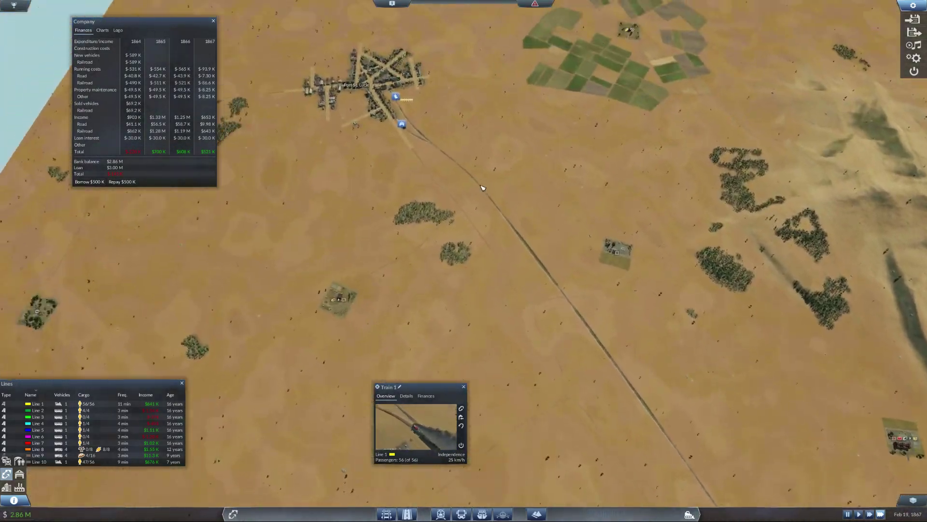
{"action": "key", "text": "w"}
{"action": "key", "text": "s"}
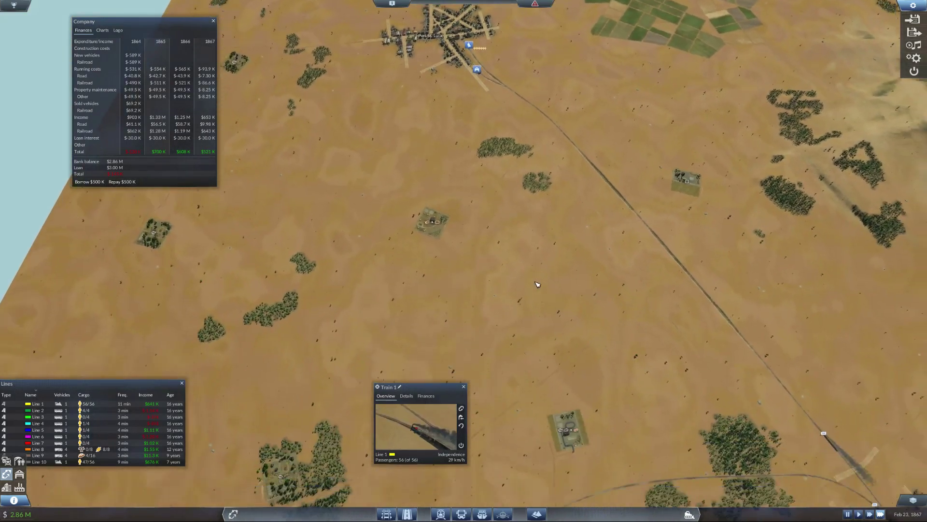
{"action": "key", "text": "a"}
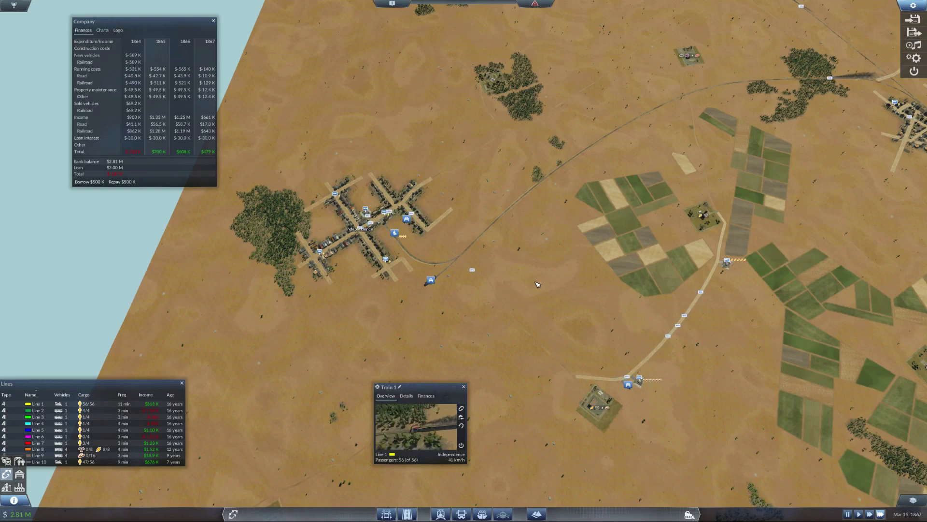
{"action": "scroll", "coordinate": [537, 283], "scroll_direction": "up", "scroll_amount": 3}
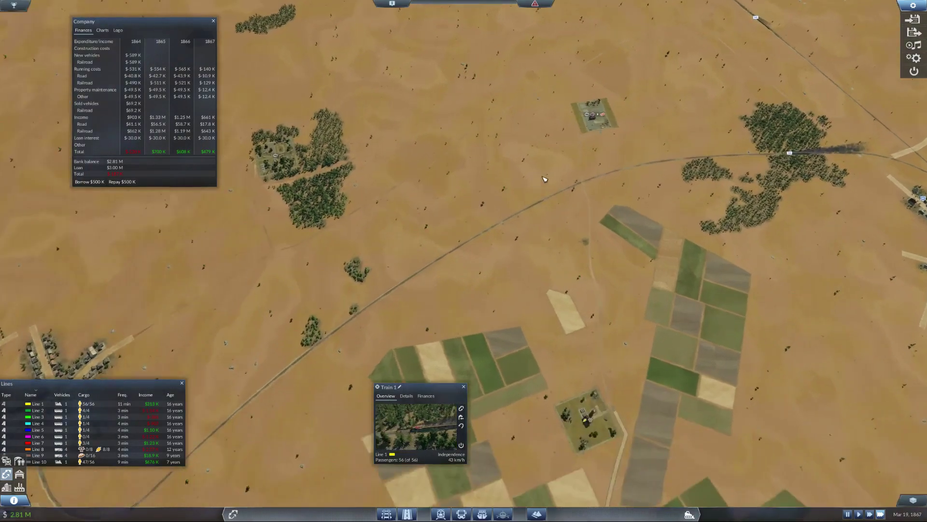
{"action": "scroll", "coordinate": [546, 182], "scroll_direction": "up", "scroll_amount": 3}
Step: Open and close the Peoria Construction materials plant's info window
{"action": "left_click", "coordinate": [528, 184]}
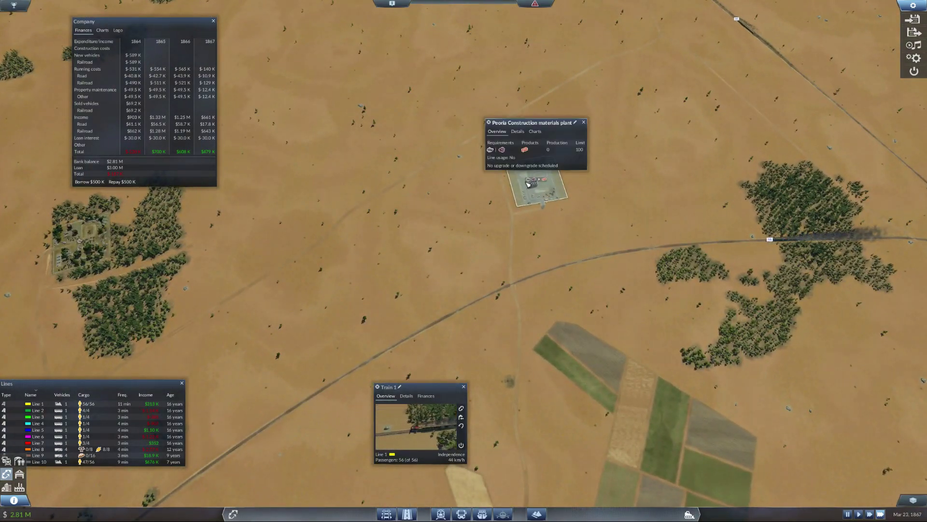
{"action": "left_click", "coordinate": [586, 123]}
{"action": "scroll", "coordinate": [586, 124], "scroll_direction": "down", "scroll_amount": 3}
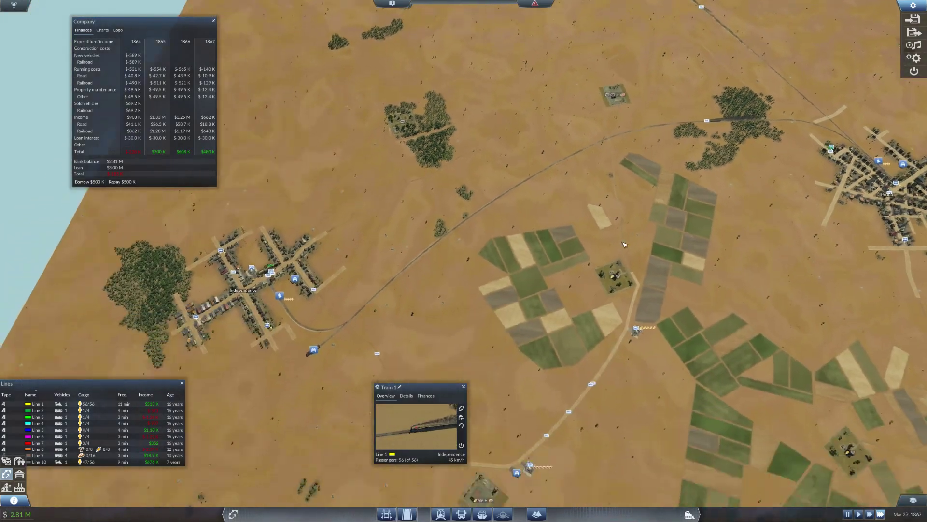
{"action": "scroll", "coordinate": [666, 281], "scroll_direction": "up", "scroll_amount": 3}
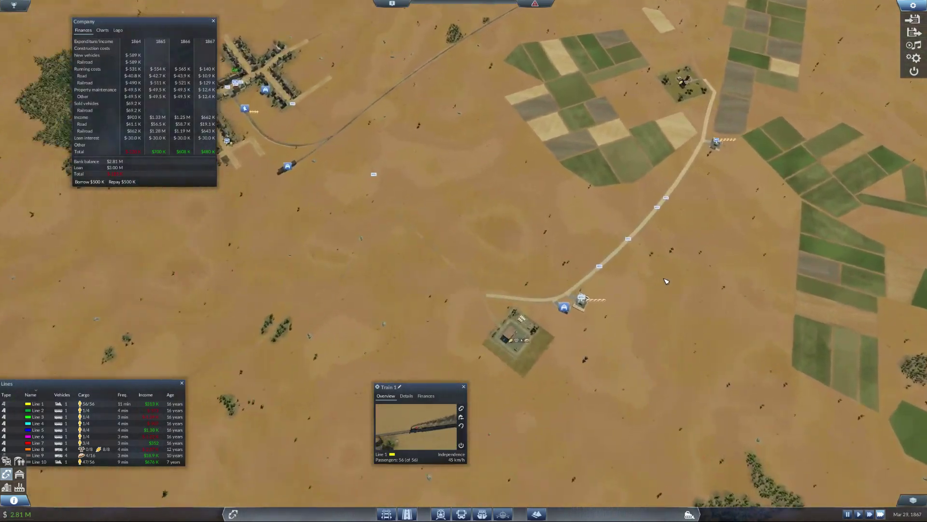
{"action": "scroll", "coordinate": [666, 281], "scroll_direction": "up", "scroll_amount": 2}
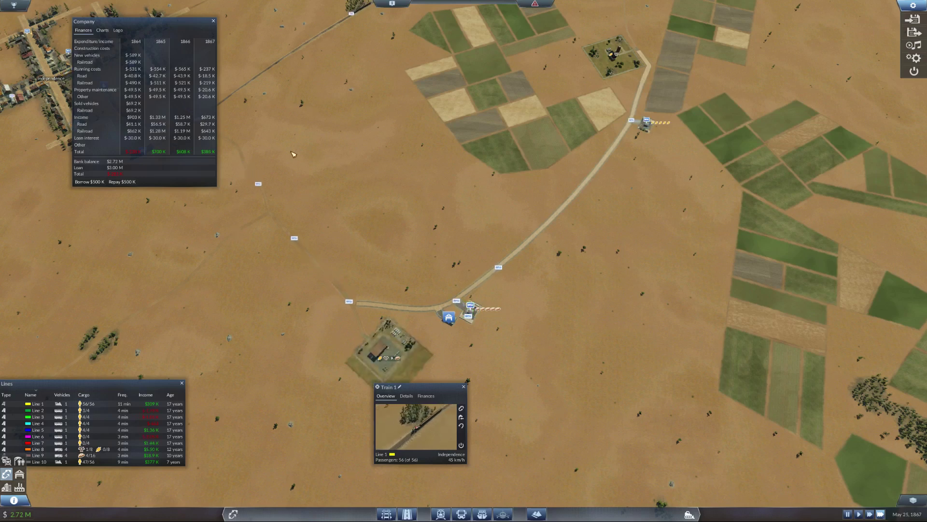
{"action": "scroll", "coordinate": [436, 189], "scroll_direction": "up", "scroll_amount": 2}
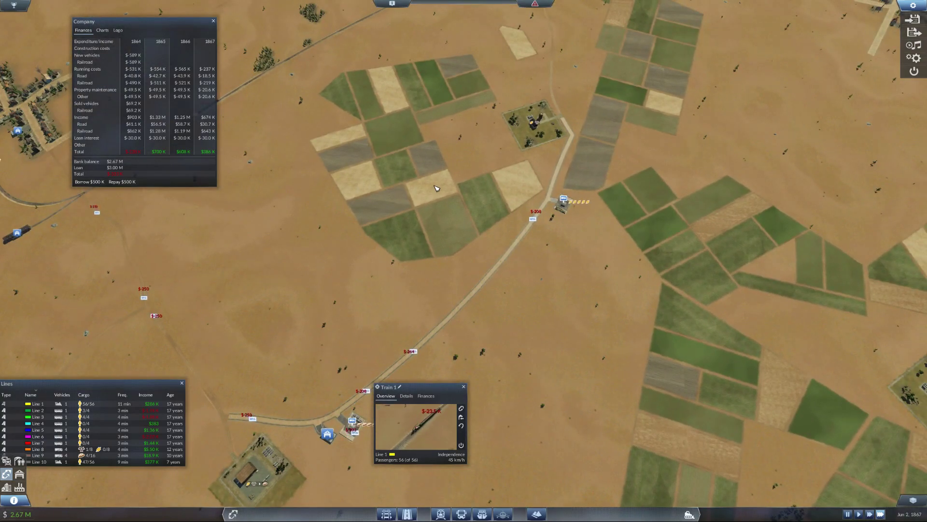
{"action": "scroll", "coordinate": [436, 188], "scroll_direction": "up", "scroll_amount": 2}
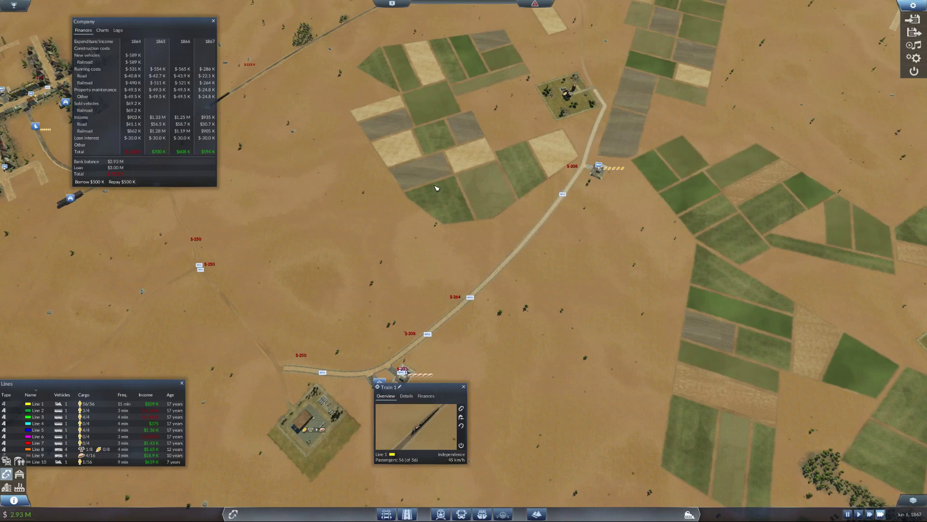
{"action": "scroll", "coordinate": [437, 189], "scroll_direction": "down", "scroll_amount": 5}
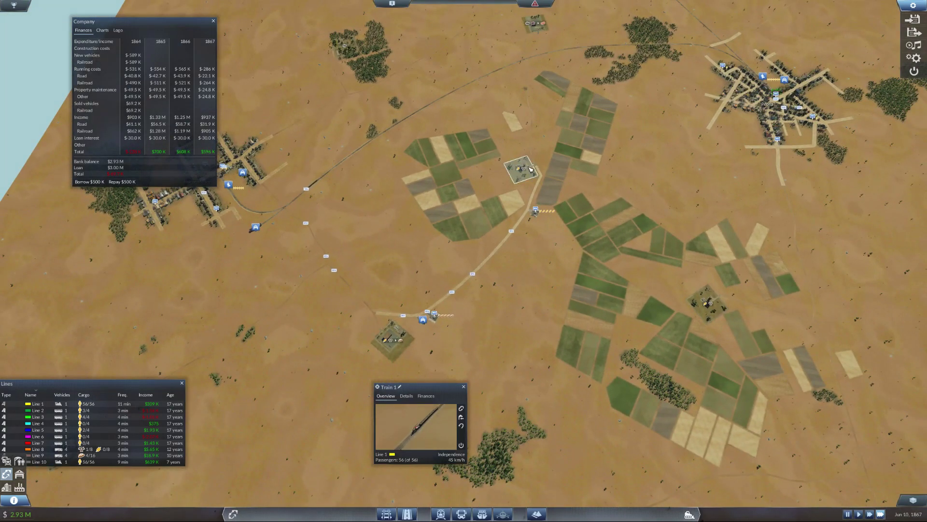
{"action": "scroll", "coordinate": [485, 275], "scroll_direction": "up", "scroll_amount": 3}
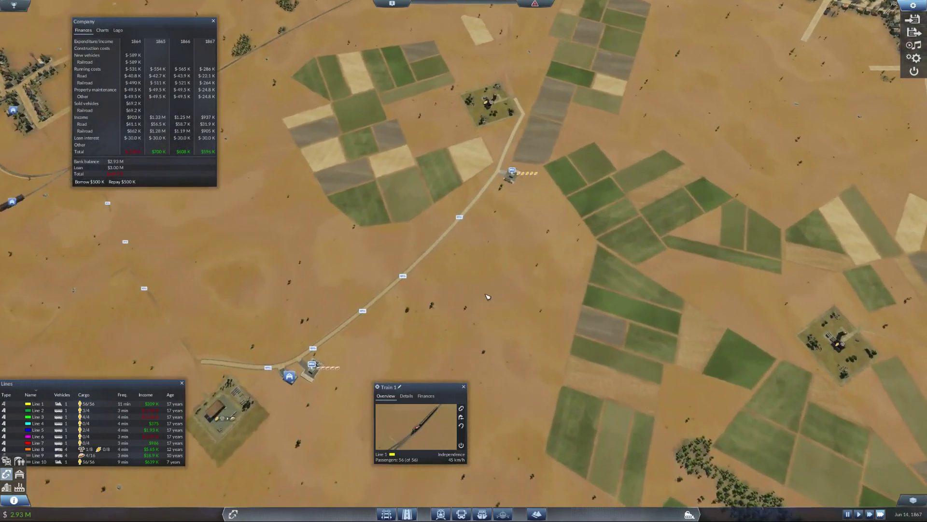
{"action": "scroll", "coordinate": [483, 292], "scroll_direction": "down", "scroll_amount": 1}
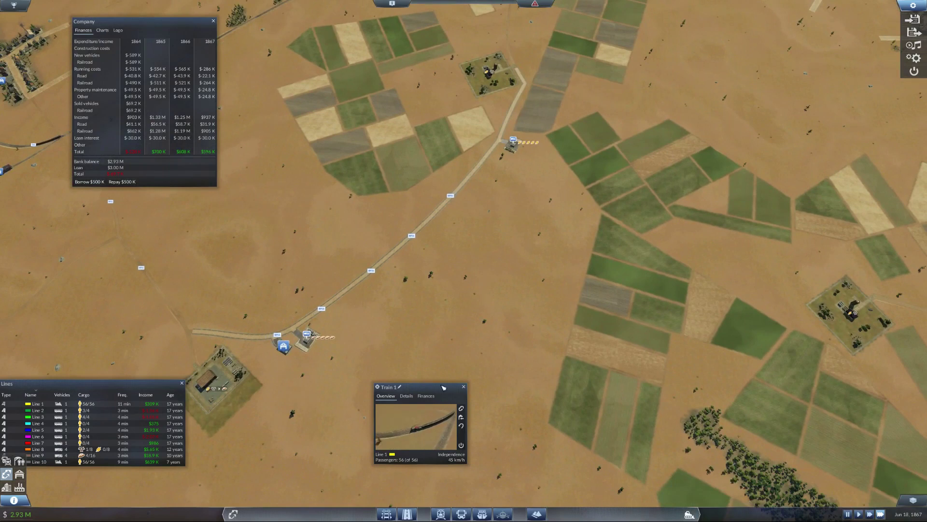
{"action": "left_click", "coordinate": [451, 515]}
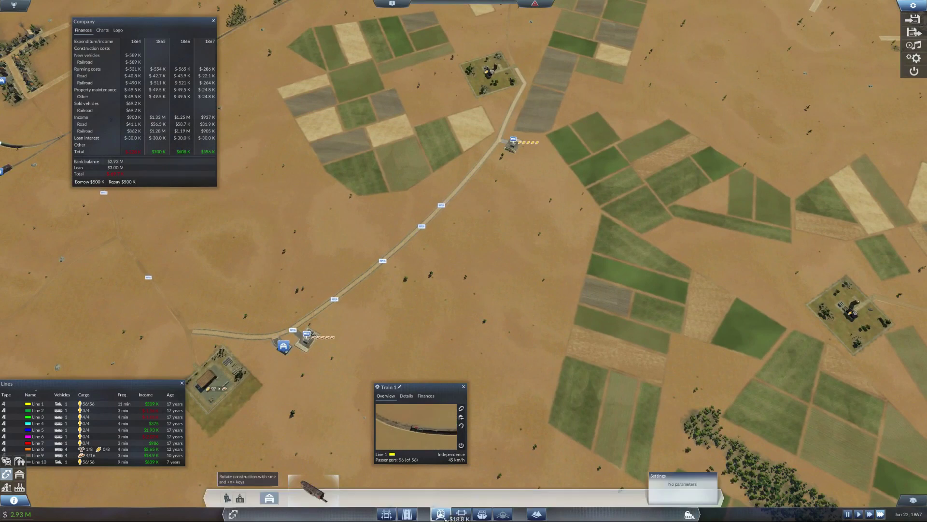
{"action": "left_click", "coordinate": [312, 489]}
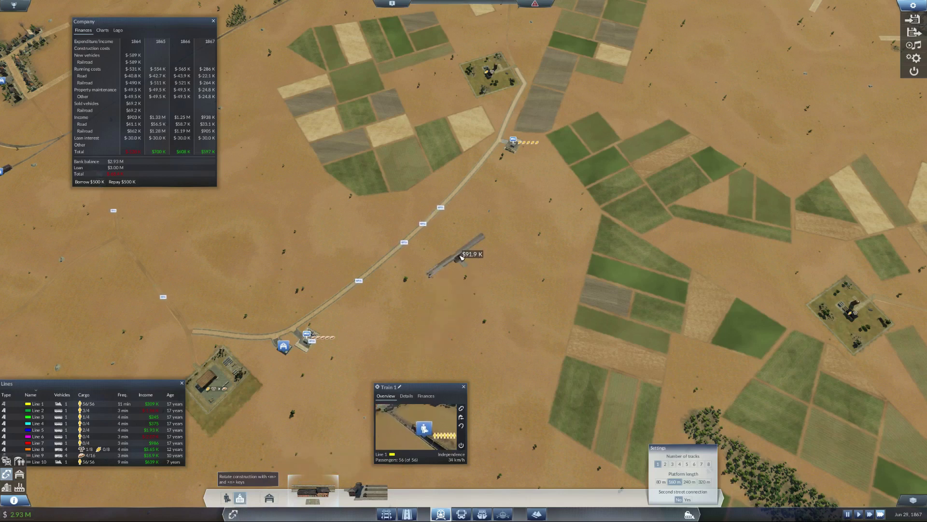
{"action": "key", "text": "m"}
{"action": "key", "text": "m"}
{"action": "key", "text": "m"}
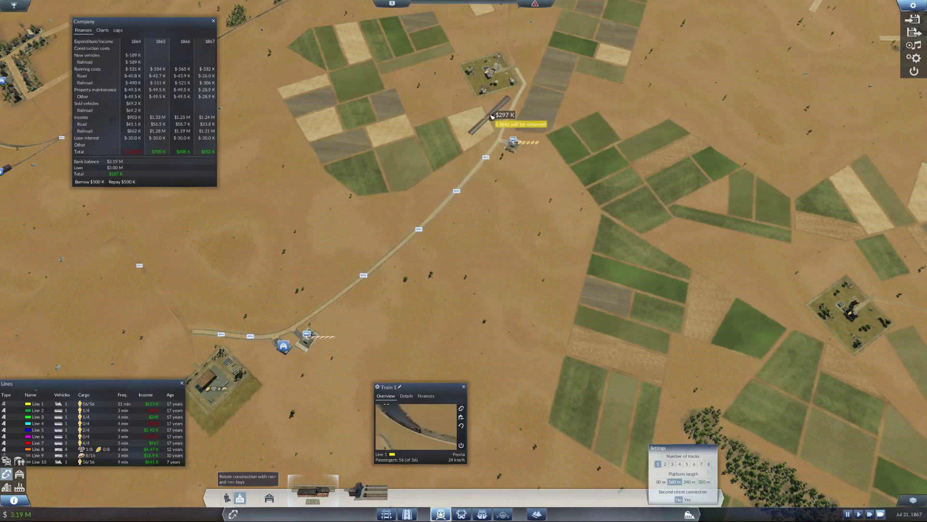
{"action": "key", "text": "n"}
{"action": "key", "text": "n"}
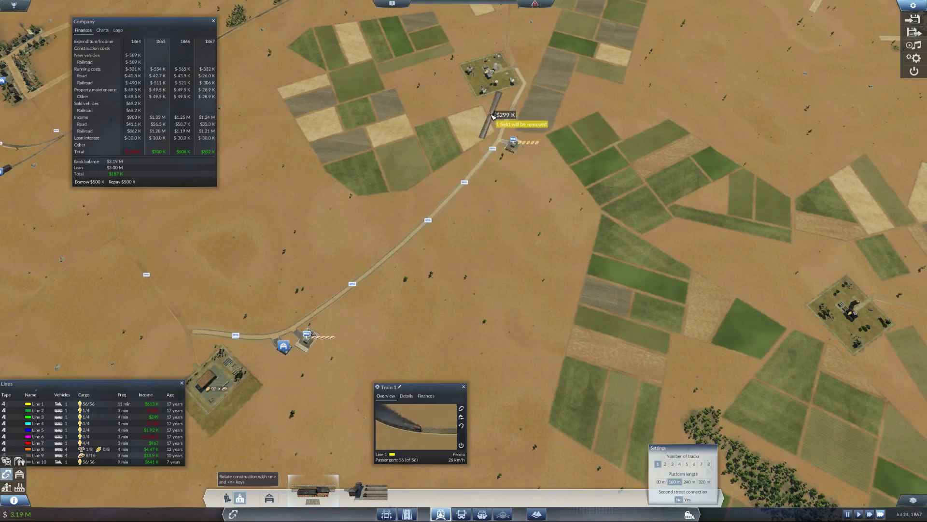
{"action": "key", "text": "n"}
{"action": "key", "text": "n"}
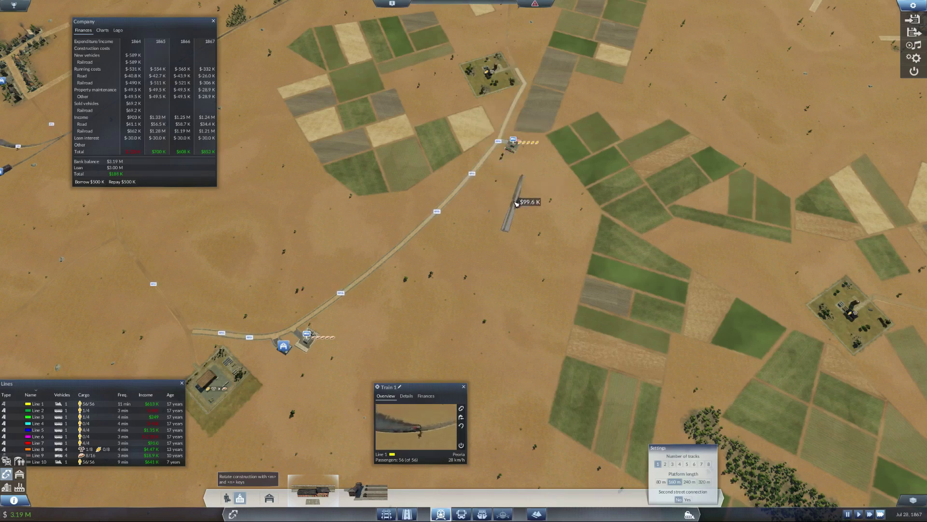
{"action": "scroll", "coordinate": [517, 201], "scroll_direction": "up", "scroll_amount": 3}
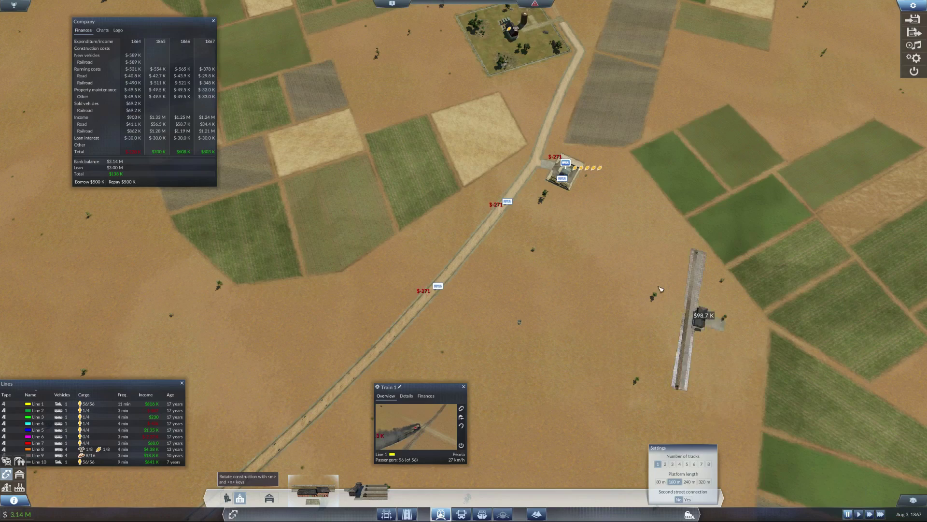
{"action": "scroll", "coordinate": [612, 296], "scroll_direction": "up", "scroll_amount": 1}
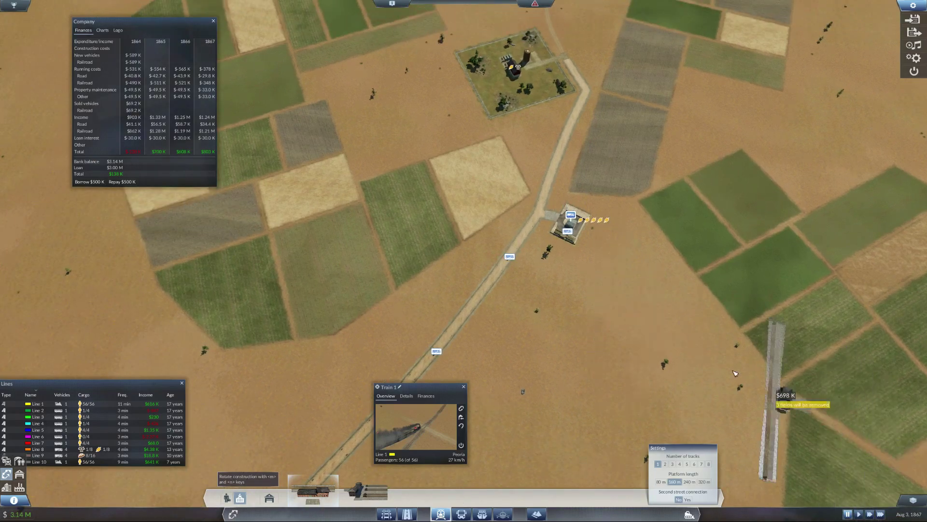
{"action": "key", "text": "Escape"}
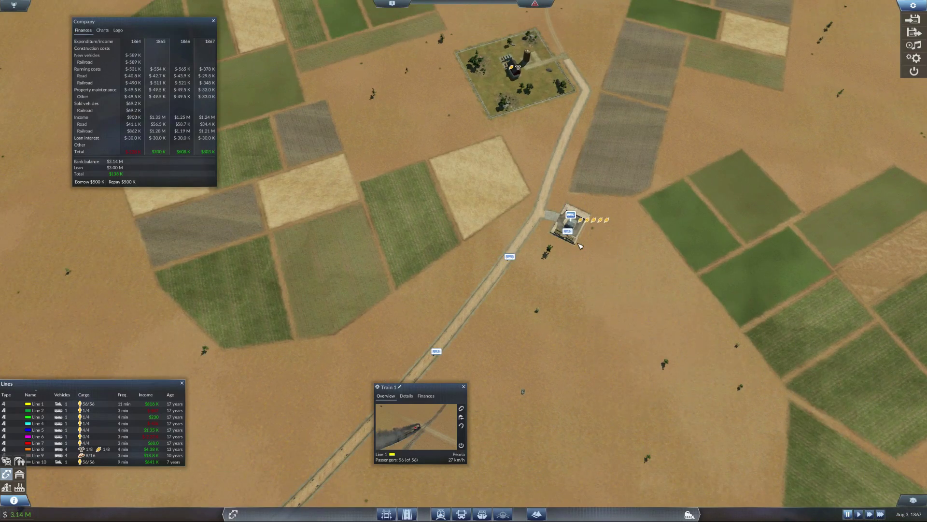
{"action": "key", "text": "s"}
{"action": "key", "text": "s"}
{"action": "key", "text": "a"}
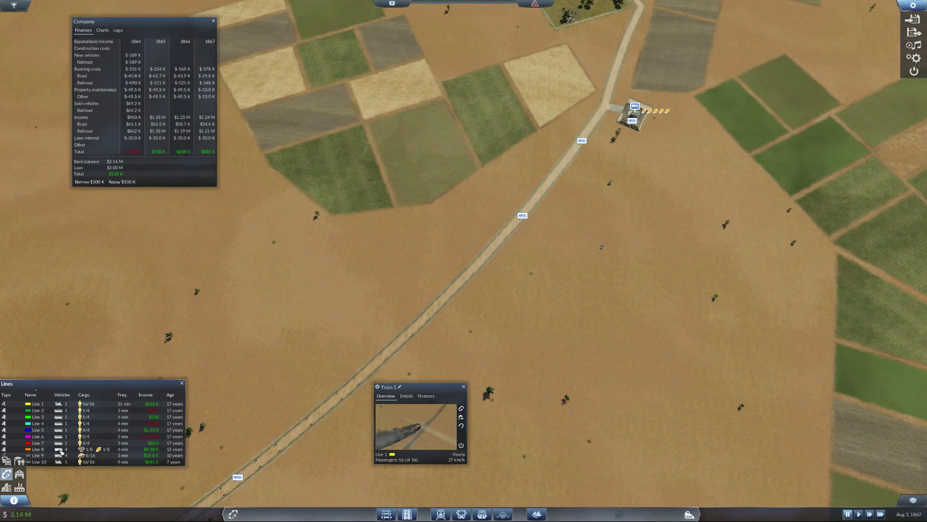
{"action": "scroll", "coordinate": [500, 311], "scroll_direction": "up", "scroll_amount": 5}
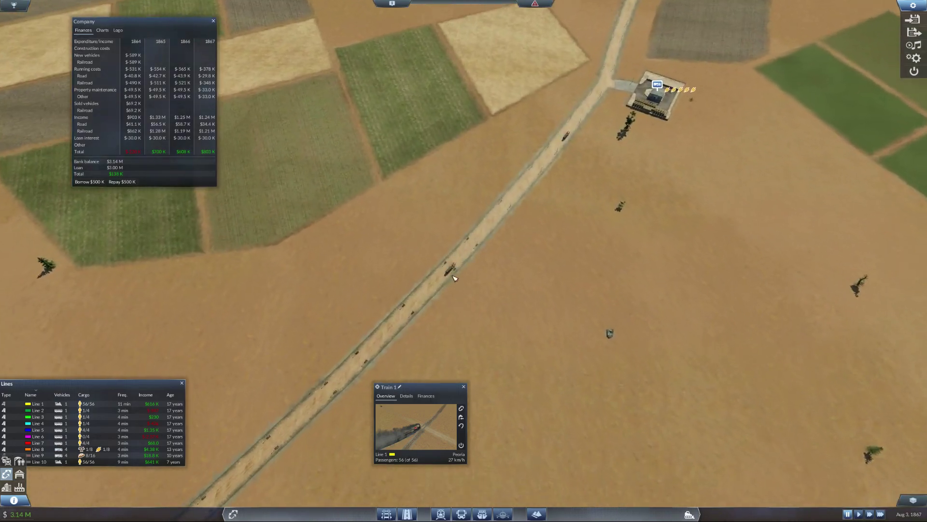
Step: Move Road vehicles 10 and 8 from Line 8 onto Line 9
{"action": "left_click", "coordinate": [449, 269]}
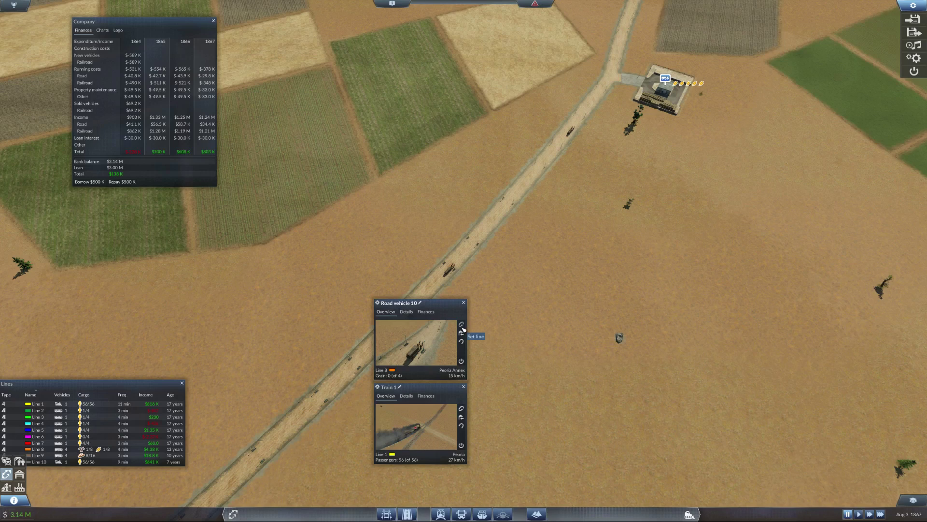
{"action": "left_click", "coordinate": [462, 325]}
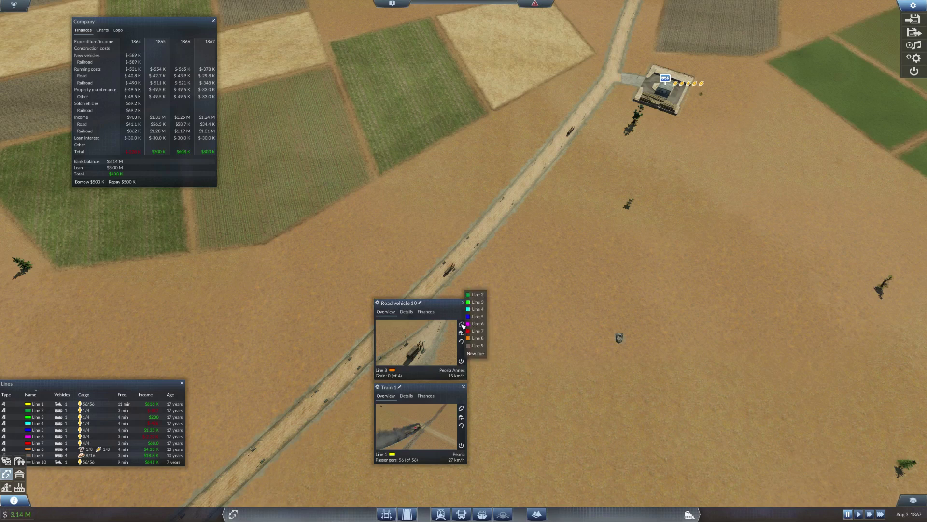
{"action": "left_click", "coordinate": [477, 347]}
{"action": "scroll", "coordinate": [518, 342], "scroll_direction": "up", "scroll_amount": 3}
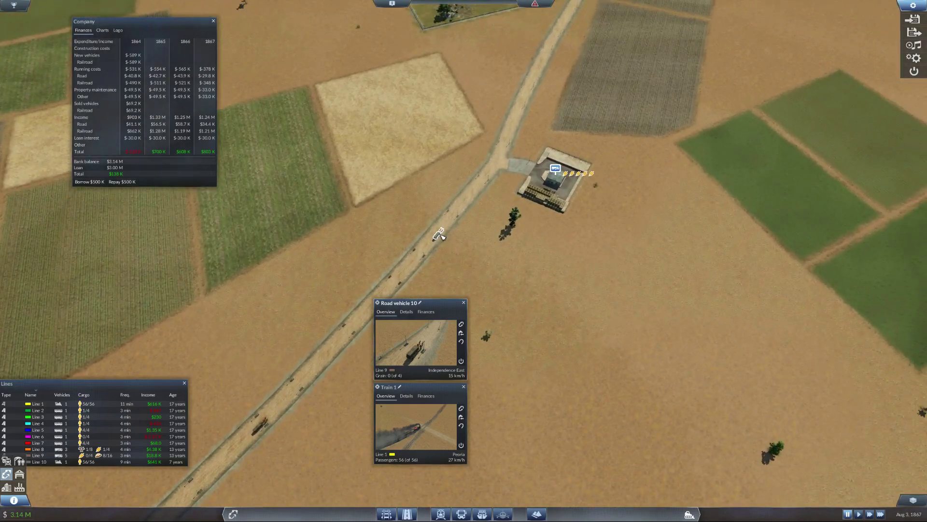
{"action": "left_click", "coordinate": [439, 235]}
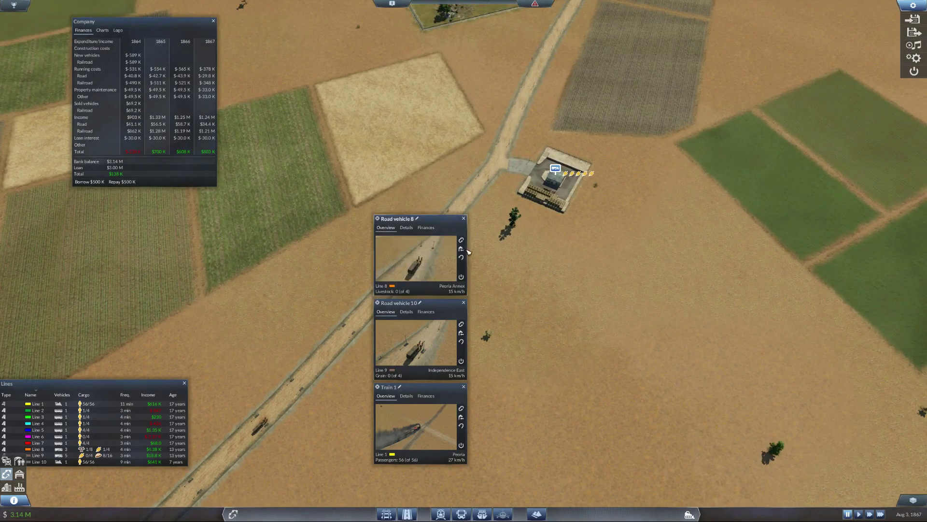
{"action": "left_click", "coordinate": [462, 249]}
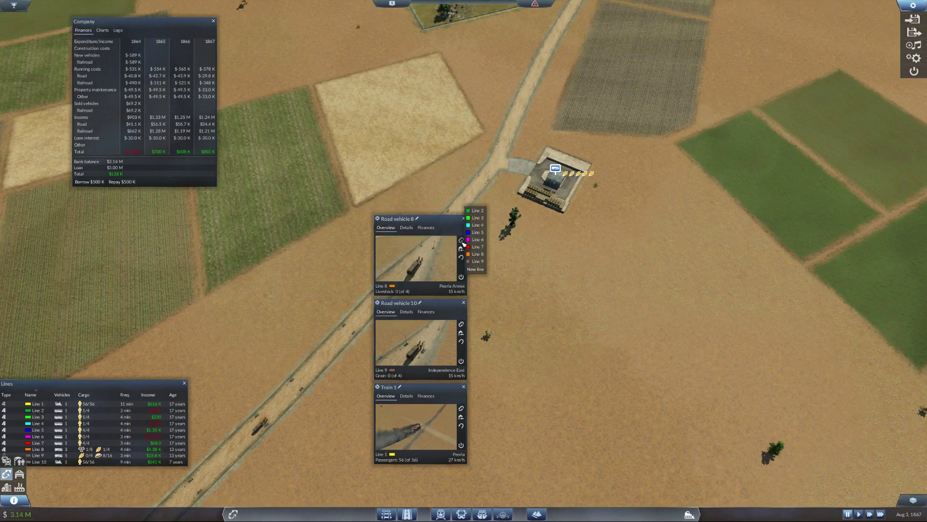
{"action": "left_click", "coordinate": [478, 261]}
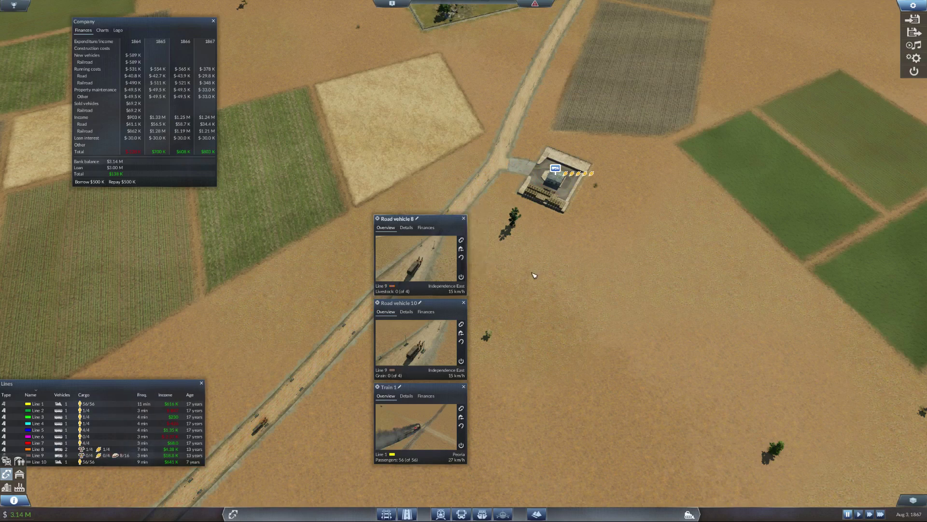
Step: Follow the road to the station and move Road vehicle 7 onto Line 9
{"action": "key", "text": "Down"}
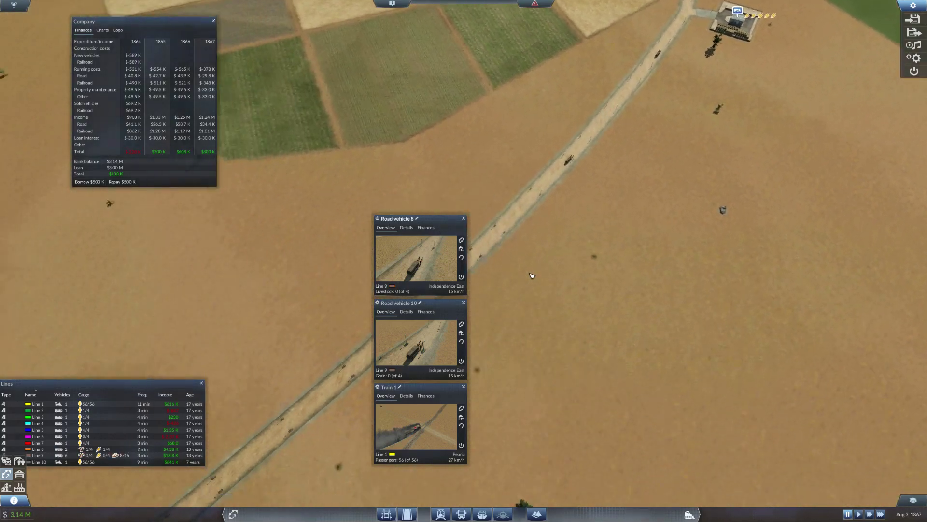
{"action": "key", "text": "Down"}
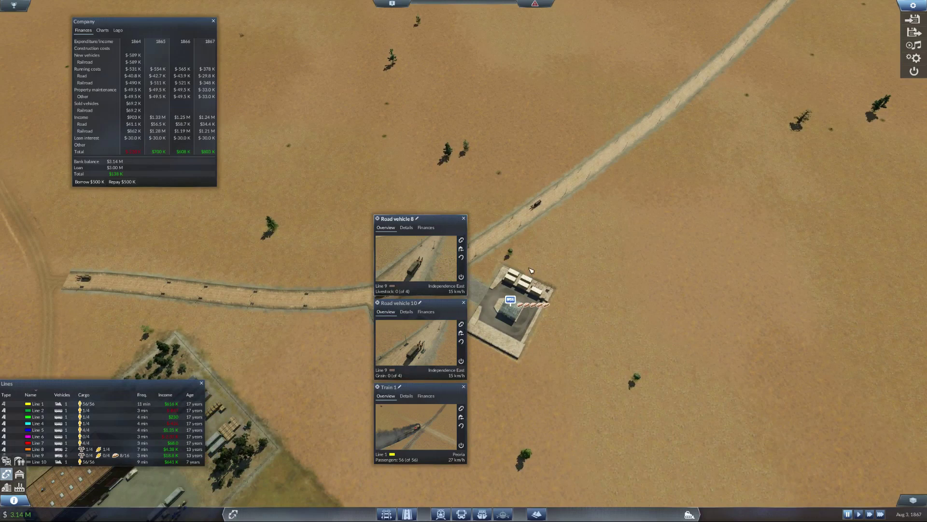
{"action": "left_click", "coordinate": [539, 232]}
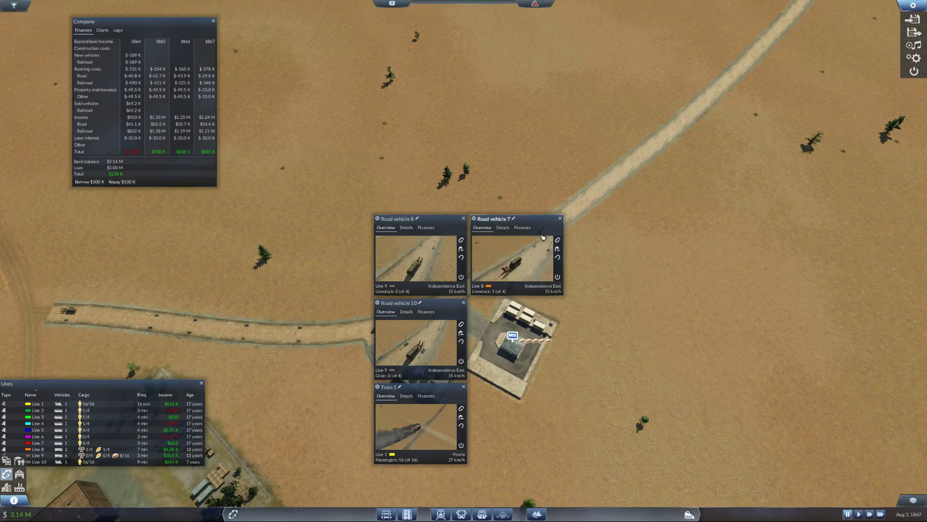
{"action": "left_click", "coordinate": [557, 241]}
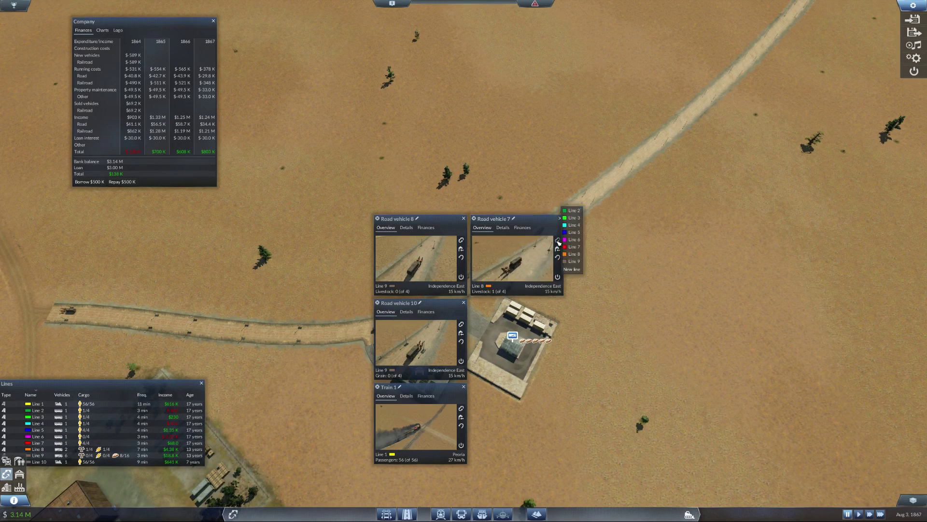
{"action": "left_click", "coordinate": [579, 261]}
Step: Inspect the food truck near the second station and warehouse, then head back north
{"action": "key", "text": "Left"}
{"action": "key", "text": "Down"}
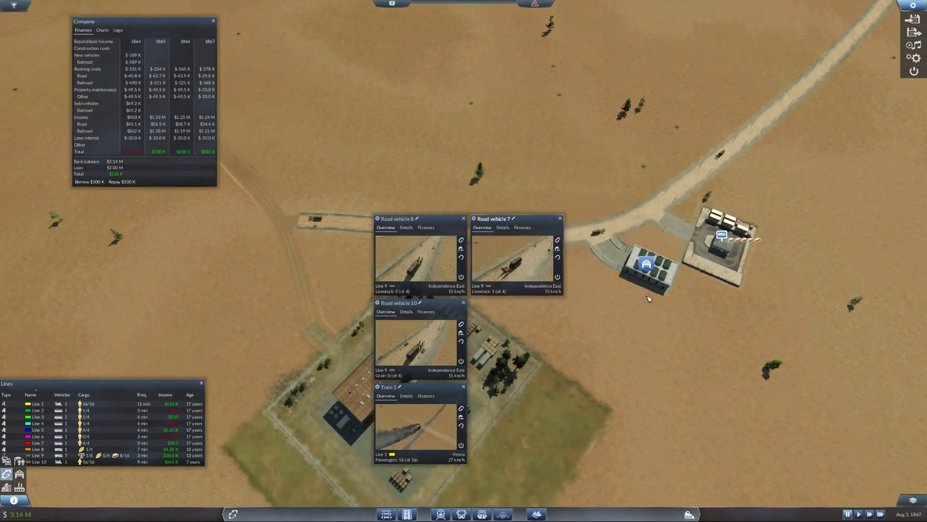
{"action": "key", "text": "Left"}
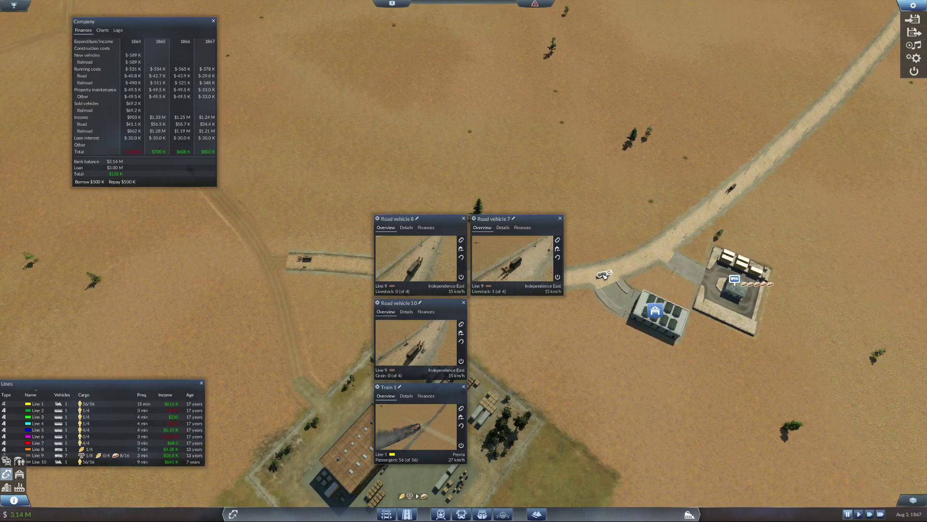
{"action": "left_click", "coordinate": [605, 275]}
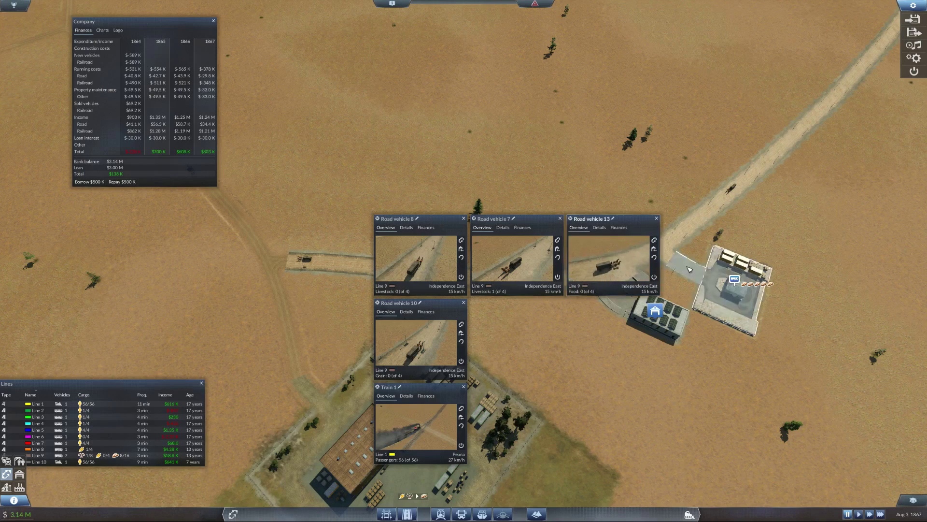
{"action": "key", "text": "Up"}
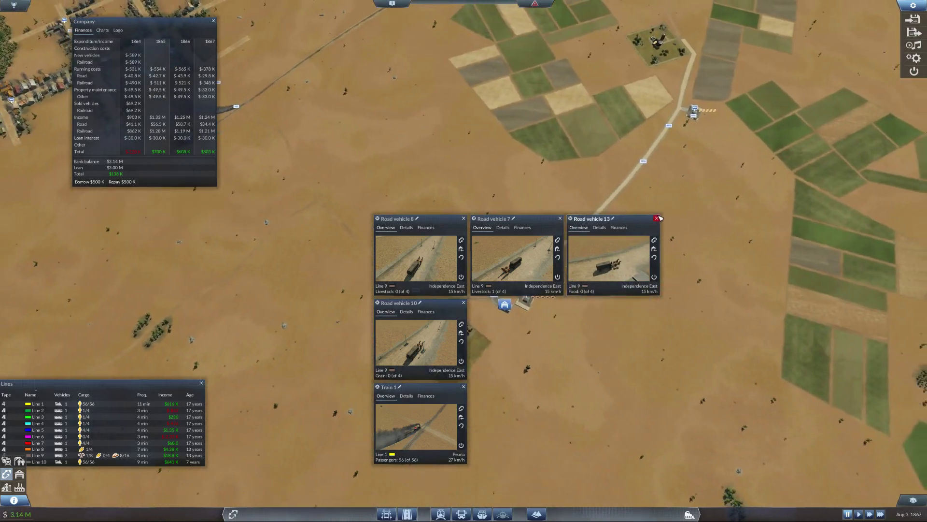
{"action": "scroll", "coordinate": [660, 234], "scroll_direction": "up", "scroll_amount": 5}
{"action": "scroll", "coordinate": [684, 210], "scroll_direction": "up", "scroll_amount": 2}
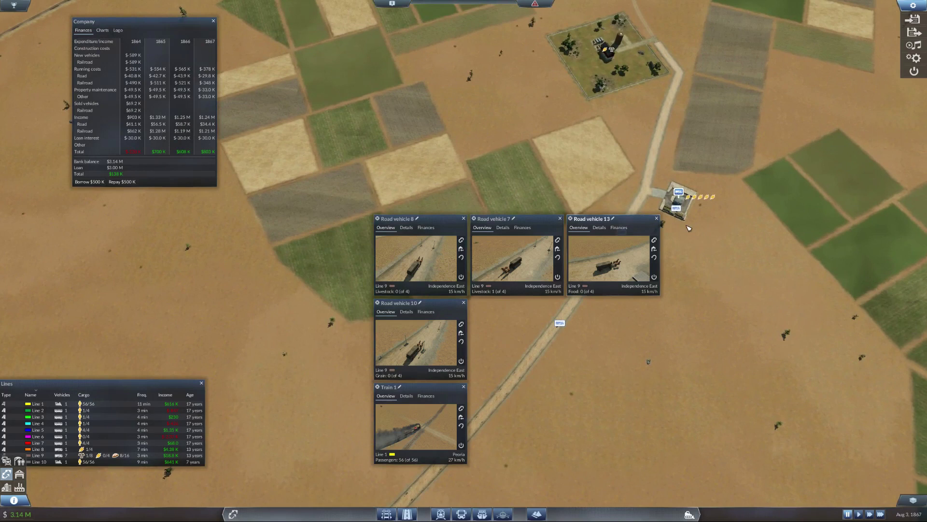
Step: Reverse Road vehicle 9 at the farm station and move it onto Line 9
{"action": "left_click", "coordinate": [679, 211]}
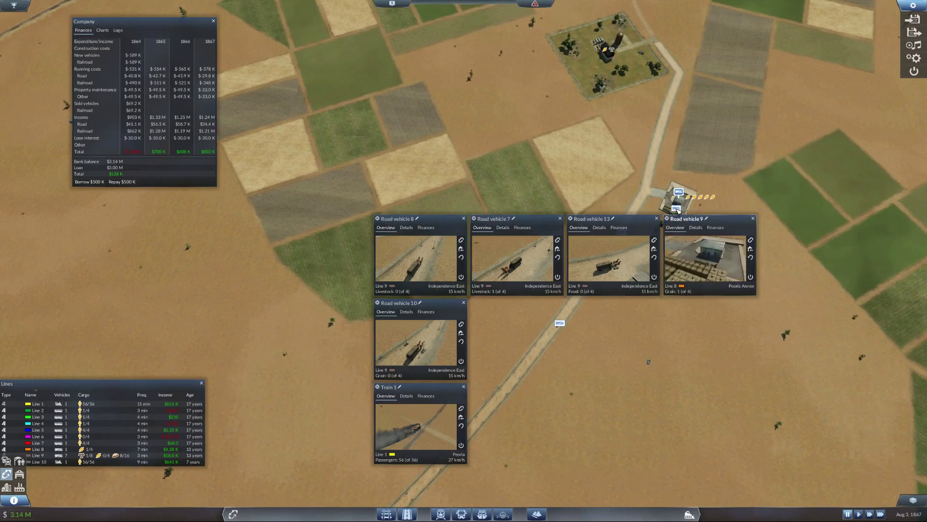
{"action": "left_click", "coordinate": [751, 257]}
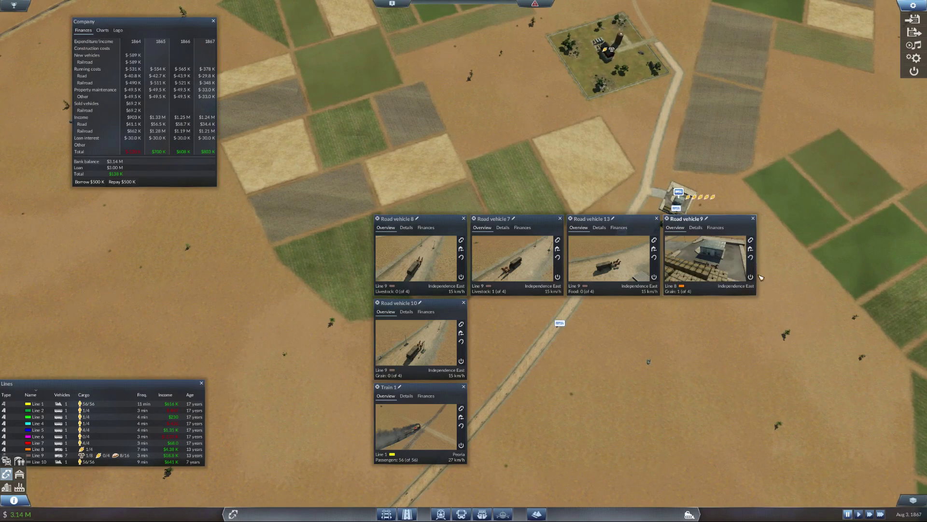
{"action": "left_click", "coordinate": [752, 242]}
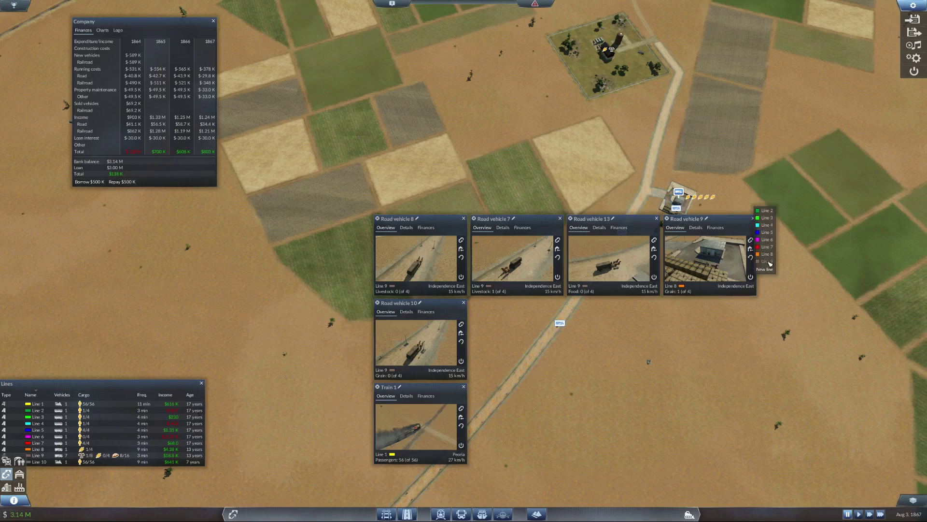
{"action": "left_click", "coordinate": [769, 263]}
Step: Close the info windows of Road vehicles 9, 13, 7 and 8
{"action": "left_click", "coordinate": [753, 217]}
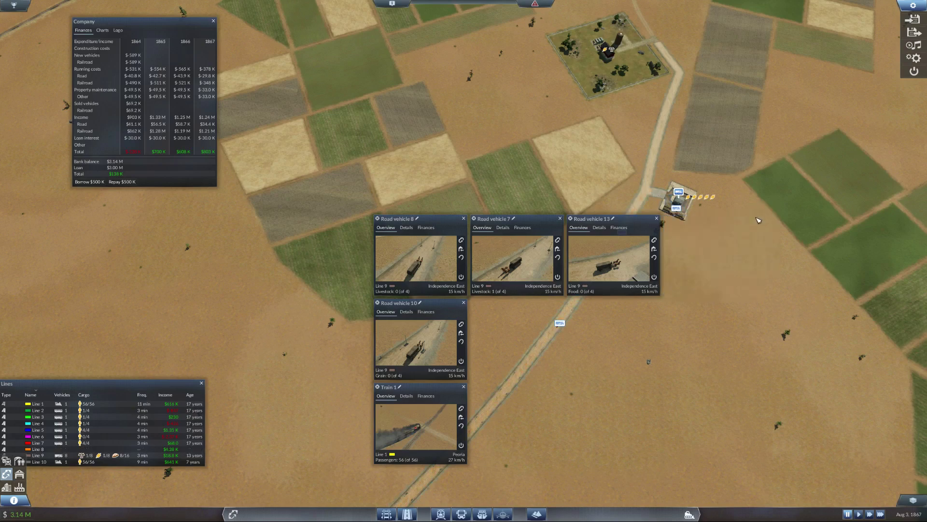
{"action": "left_click", "coordinate": [658, 218]}
{"action": "left_click", "coordinate": [560, 220]}
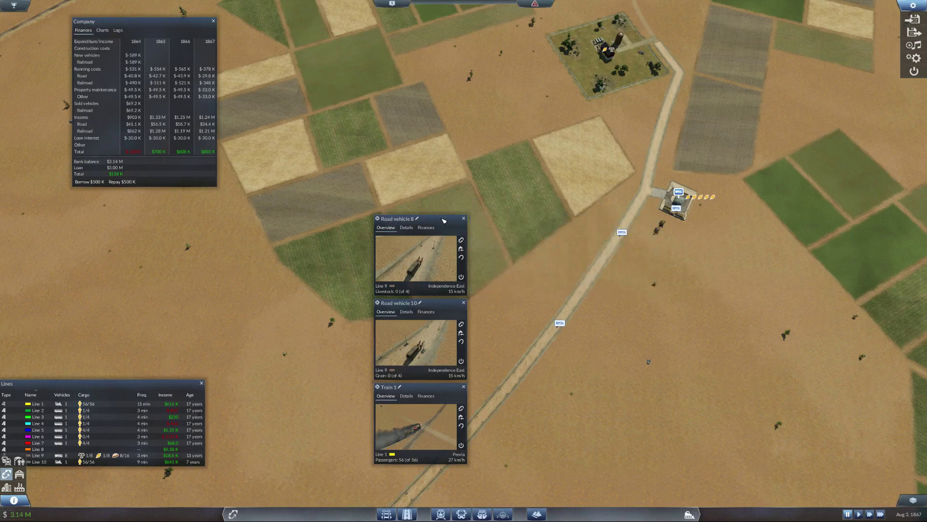
{"action": "left_click", "coordinate": [465, 219]}
Step: Close the vehicle 10 and train windows, then bulldoze the small roadside truck station
{"action": "left_click", "coordinate": [464, 303]}
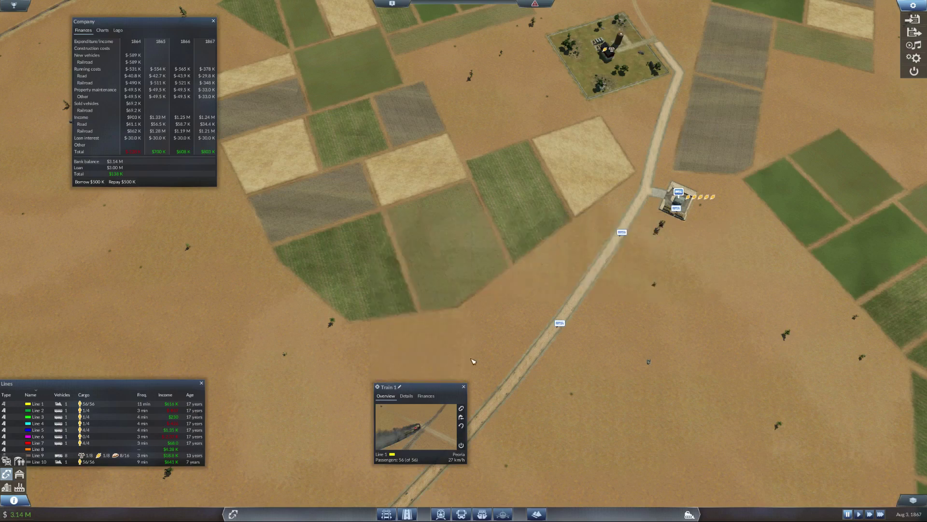
{"action": "left_click", "coordinate": [464, 387]}
{"action": "key", "text": "w"}
{"action": "key", "text": "d"}
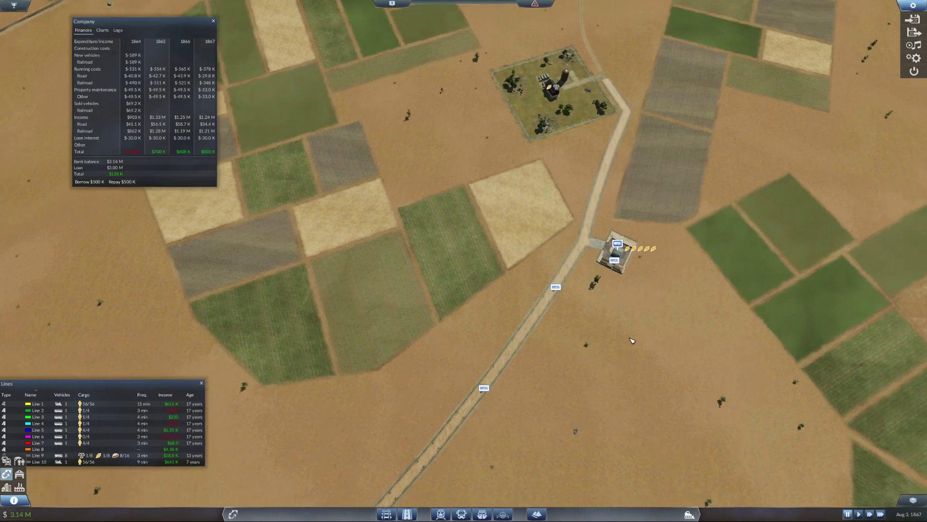
{"action": "key", "text": "d"}
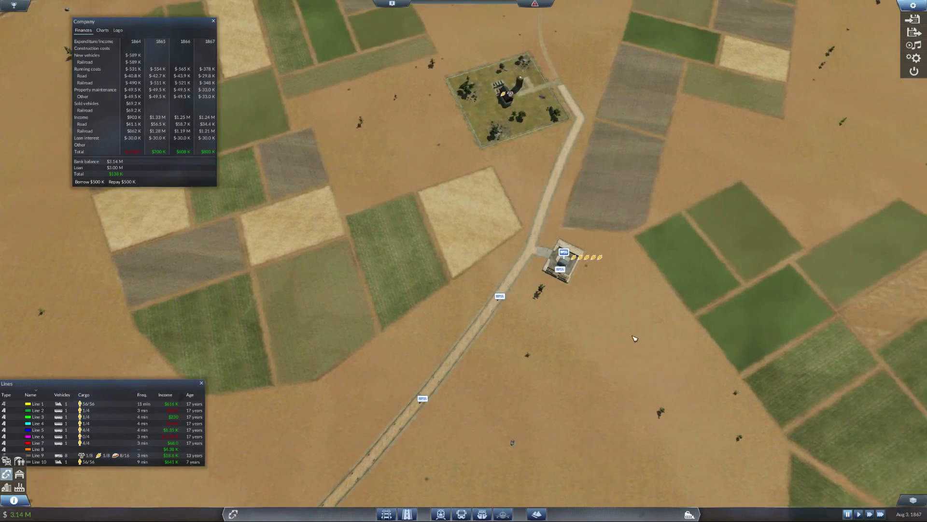
{"action": "key", "text": "s"}
{"action": "left_click", "coordinate": [690, 515]}
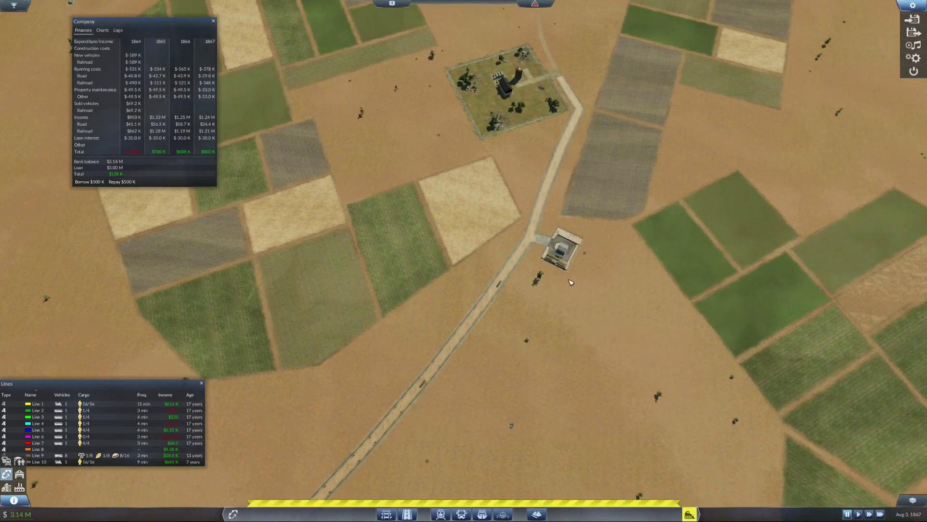
{"action": "left_click", "coordinate": [568, 264]}
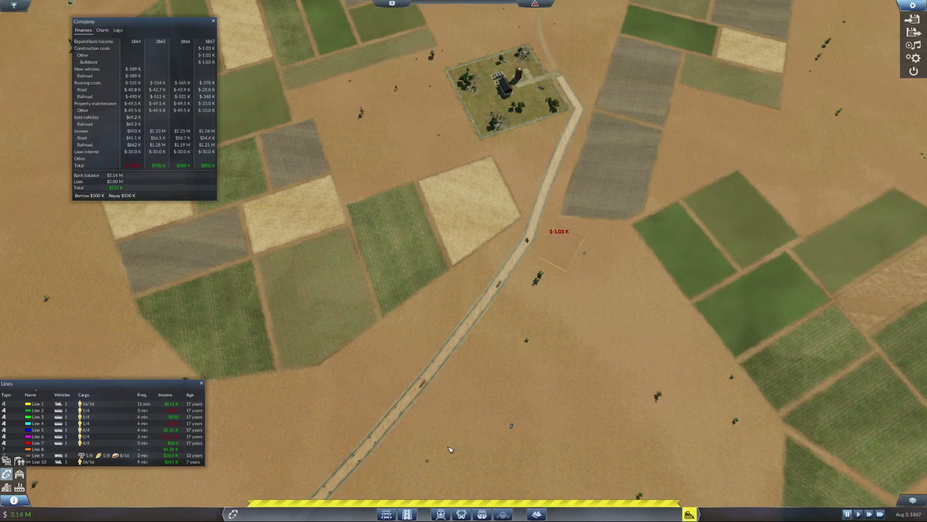
Step: Preview the freight train station at several rotations, then abandon it for demolition mode
{"action": "left_click", "coordinate": [450, 513]}
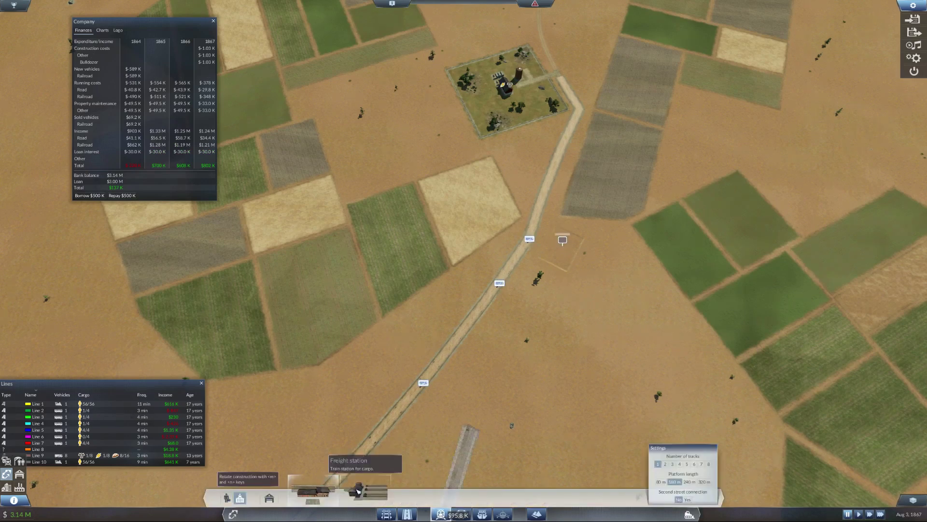
{"action": "left_click", "coordinate": [324, 493]}
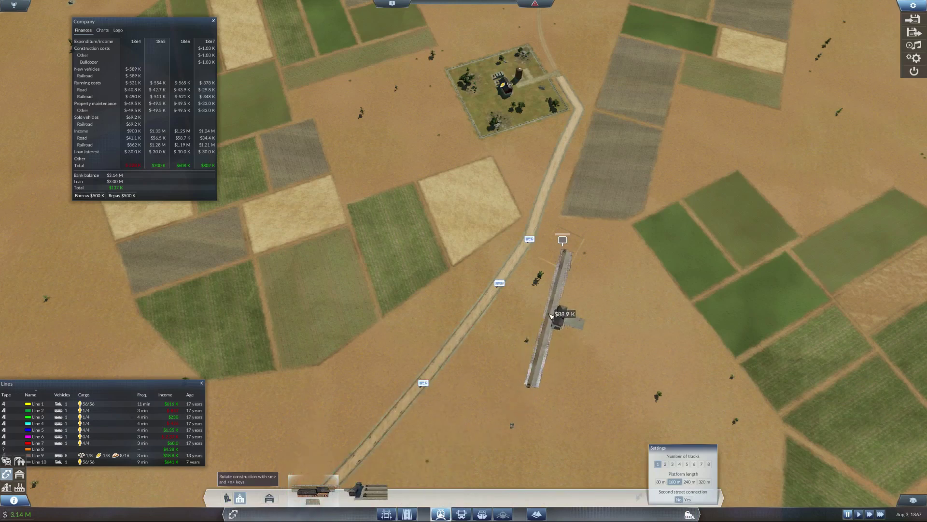
{"action": "key", "text": "m"}
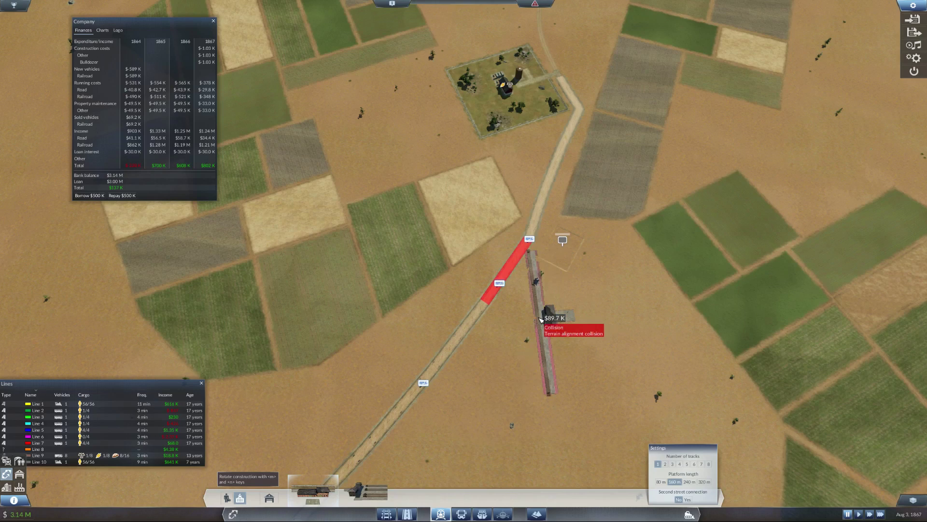
{"action": "key", "text": "m"}
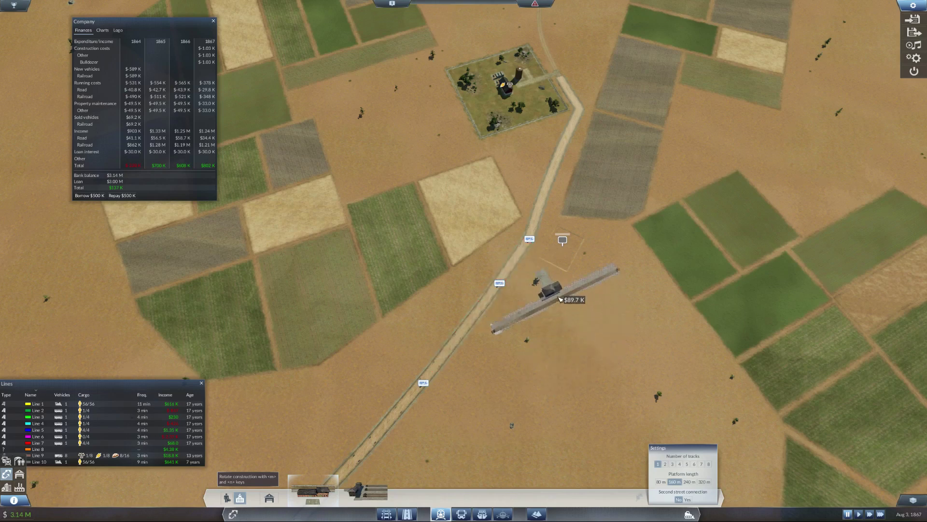
{"action": "key", "text": "m"}
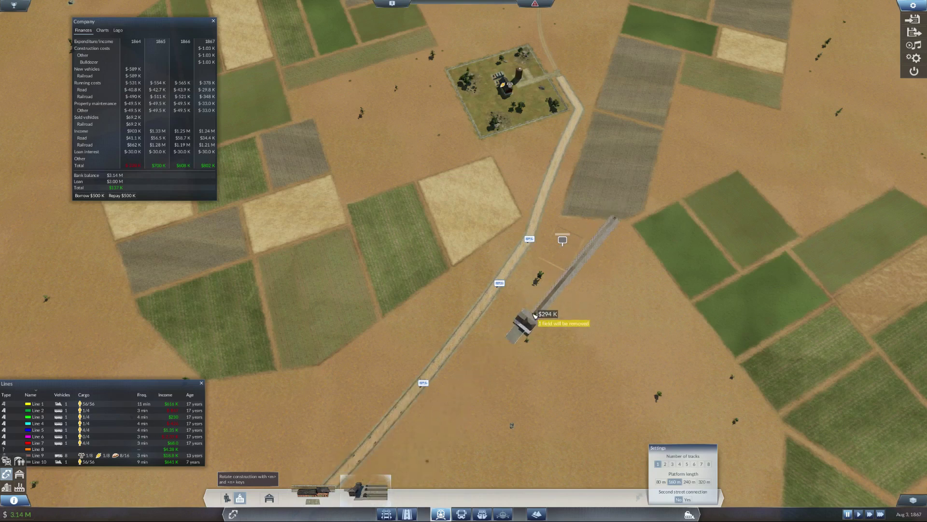
{"action": "key", "text": "n"}
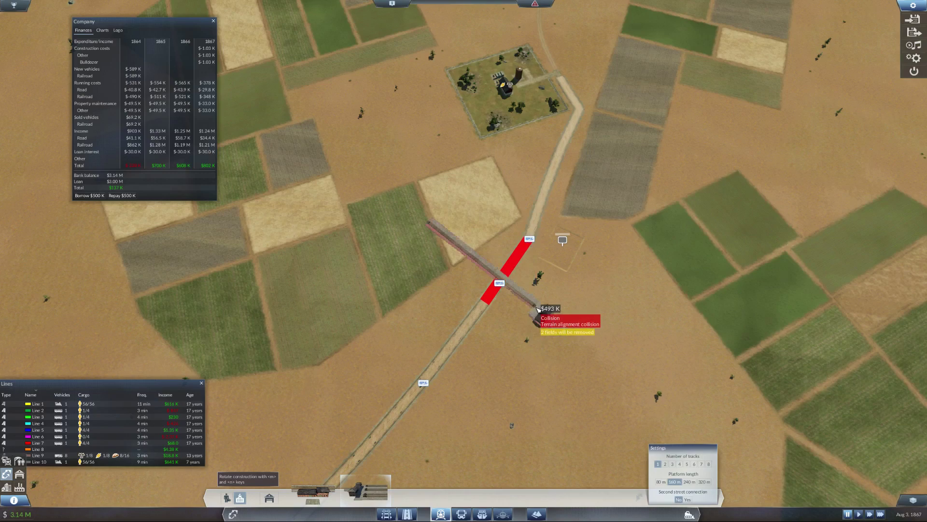
{"action": "key", "text": "n"}
{"action": "key", "text": "m"}
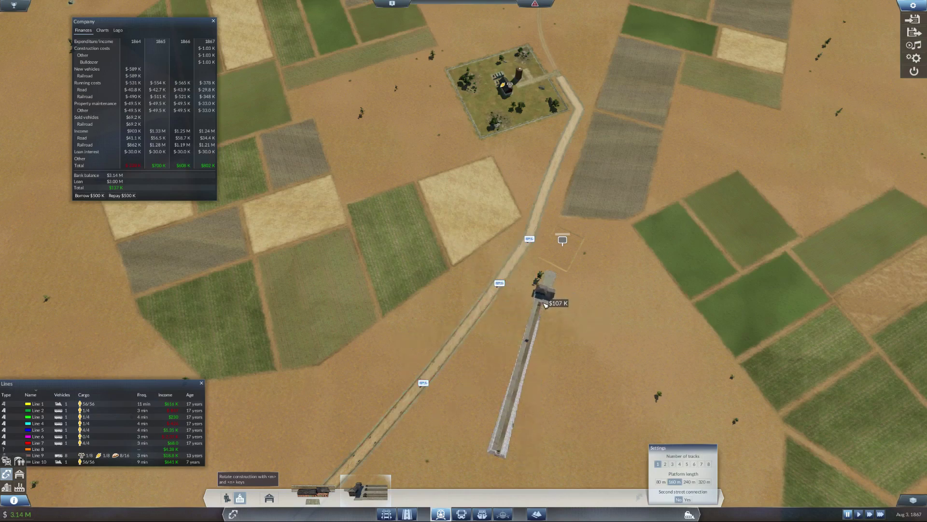
{"action": "key", "text": "d"}
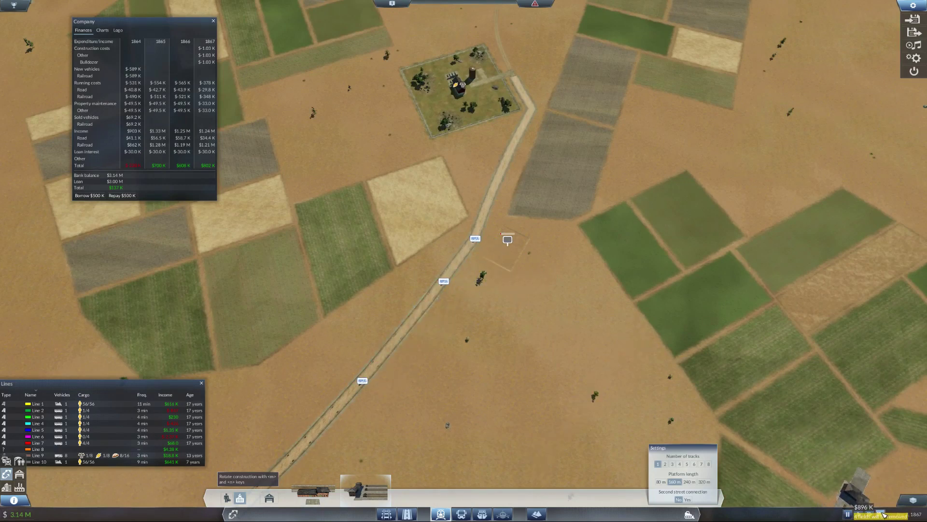
{"action": "key", "text": "w"}
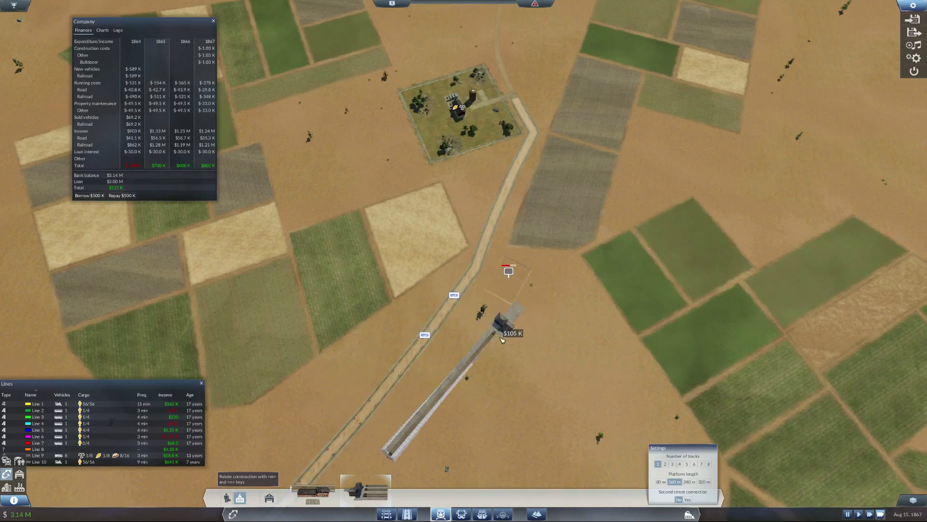
{"action": "key", "text": "b"}
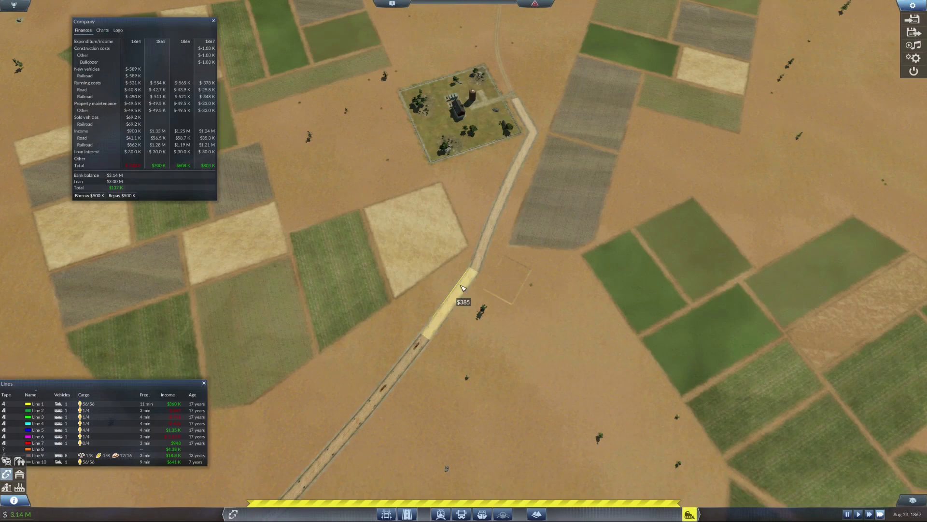
Step: Bulldoze three dirt road segments running south from the cleared station spot
{"action": "left_click", "coordinate": [464, 288]}
{"action": "scroll", "coordinate": [451, 315], "scroll_direction": "up", "scroll_amount": 2}
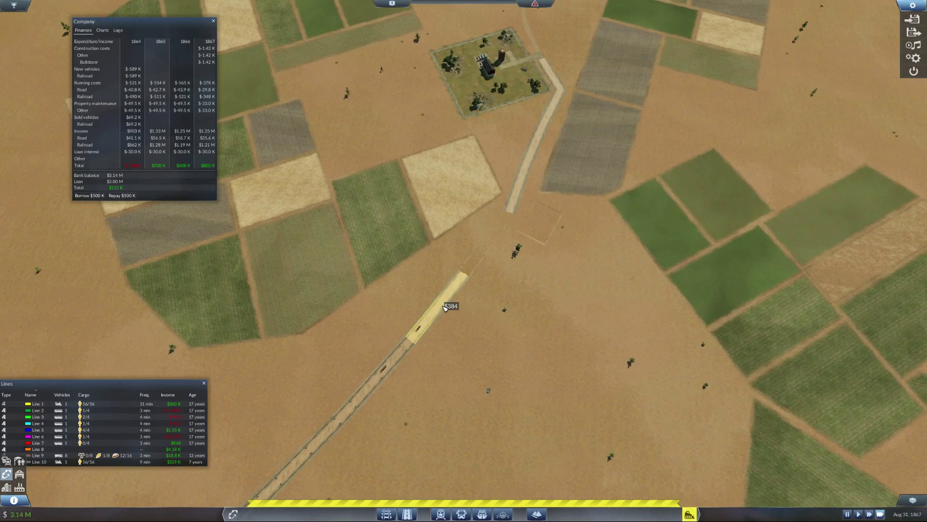
{"action": "left_click", "coordinate": [443, 308]}
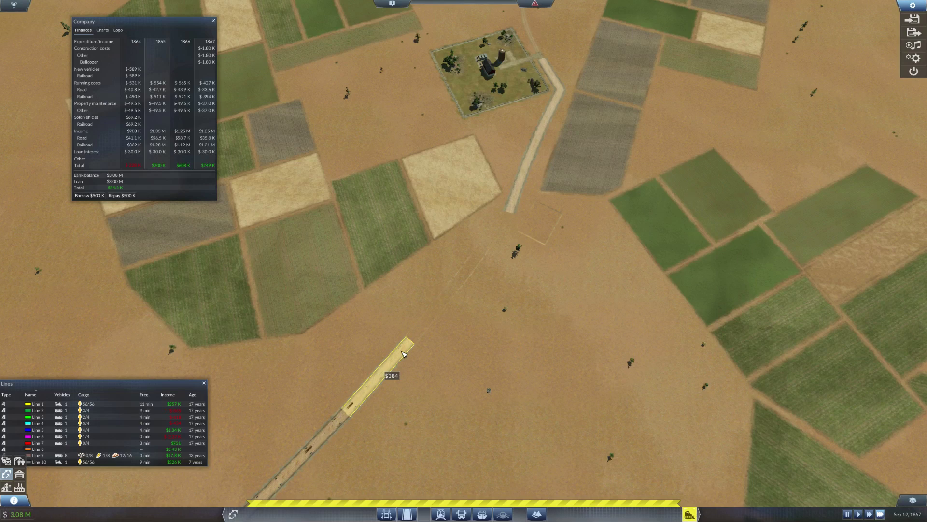
{"action": "left_click", "coordinate": [404, 353]}
{"action": "scroll", "coordinate": [493, 336], "scroll_direction": "up", "scroll_amount": 1}
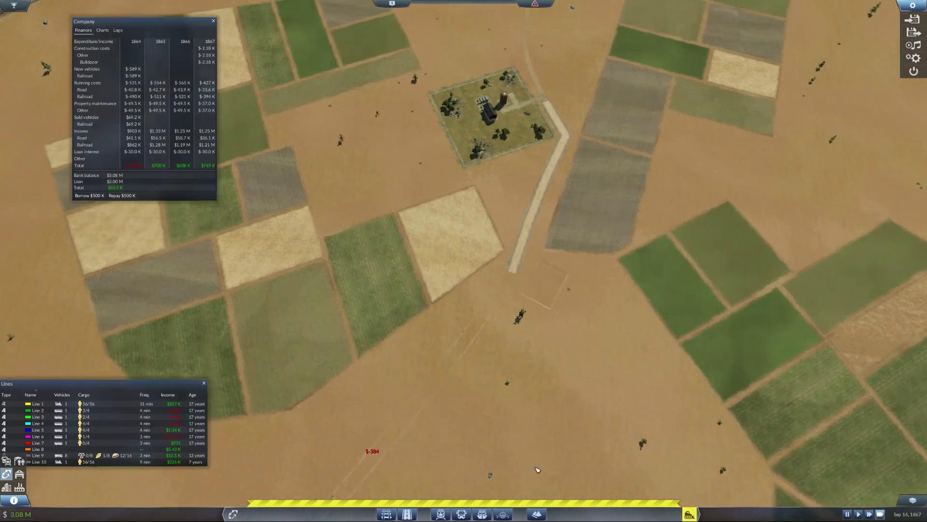
Step: Build the Lower Peoria freight station at the road's end, check its window, view the food plant
{"action": "left_click", "coordinate": [443, 514]}
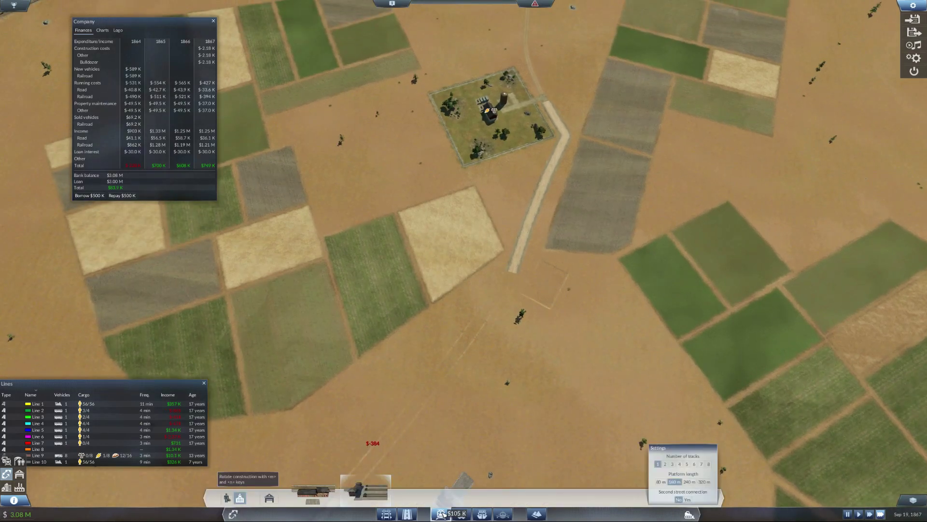
{"action": "left_click", "coordinate": [366, 489]}
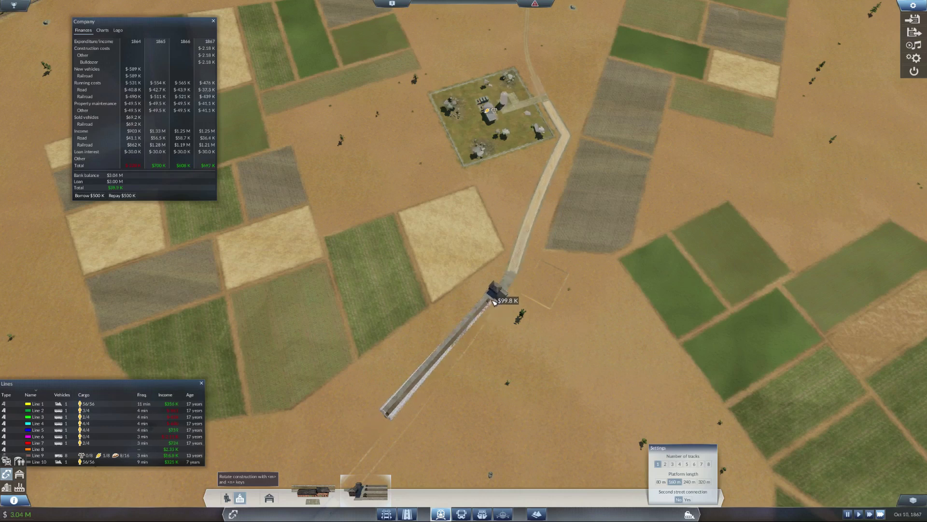
{"action": "left_click", "coordinate": [499, 297]}
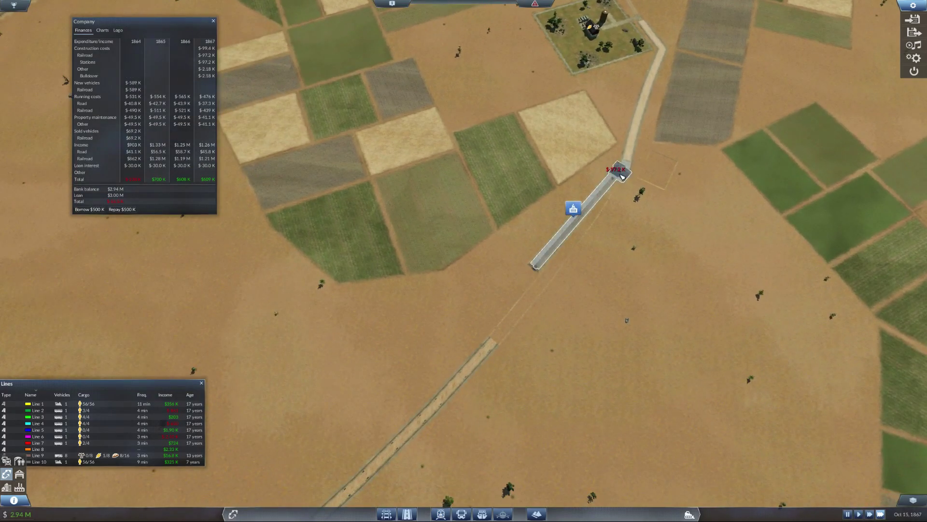
{"action": "left_click", "coordinate": [574, 209]}
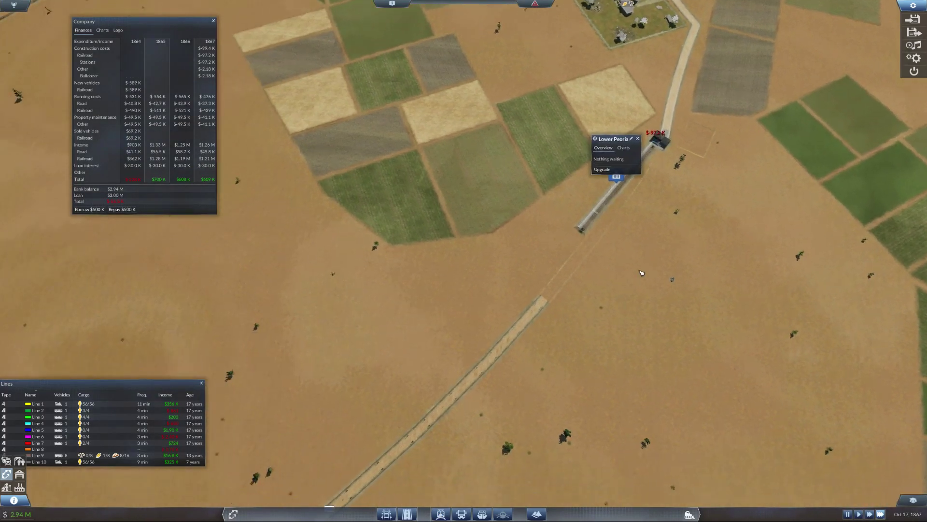
{"action": "key", "text": "s"}
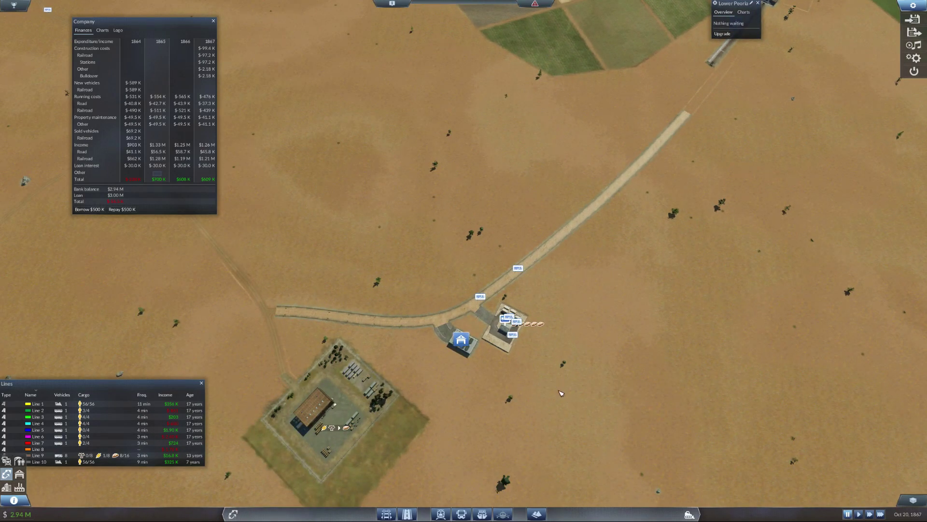
Step: Run at fastest speed and bulldoze the four diagonal road segments northeast of the food plant
{"action": "left_click", "coordinate": [882, 513]}
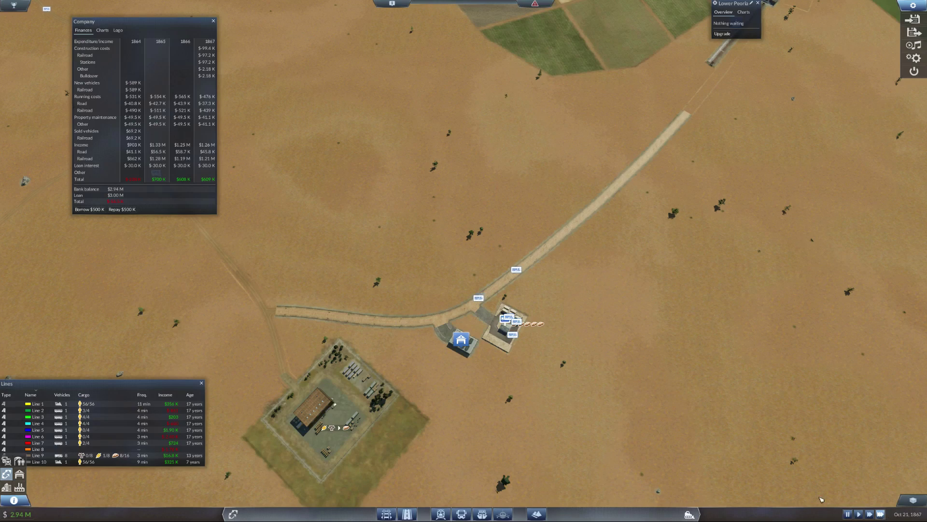
{"action": "left_click", "coordinate": [690, 514]}
{"action": "left_click", "coordinate": [657, 147]}
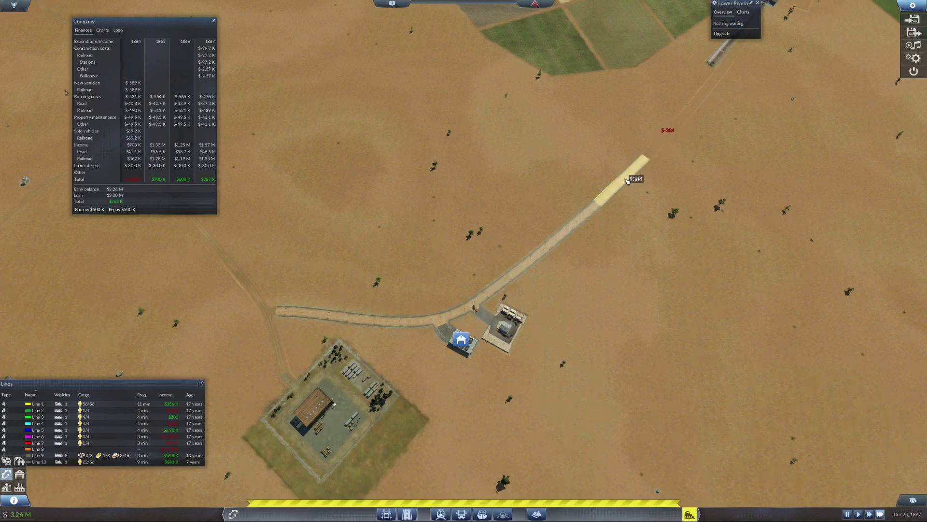
{"action": "left_click", "coordinate": [616, 186]}
{"action": "left_click", "coordinate": [576, 234]}
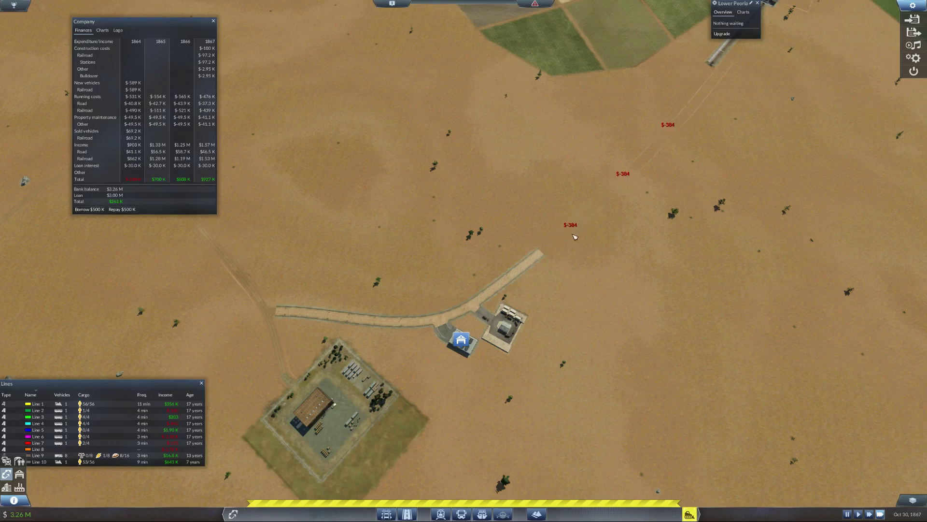
{"action": "left_click", "coordinate": [523, 269]}
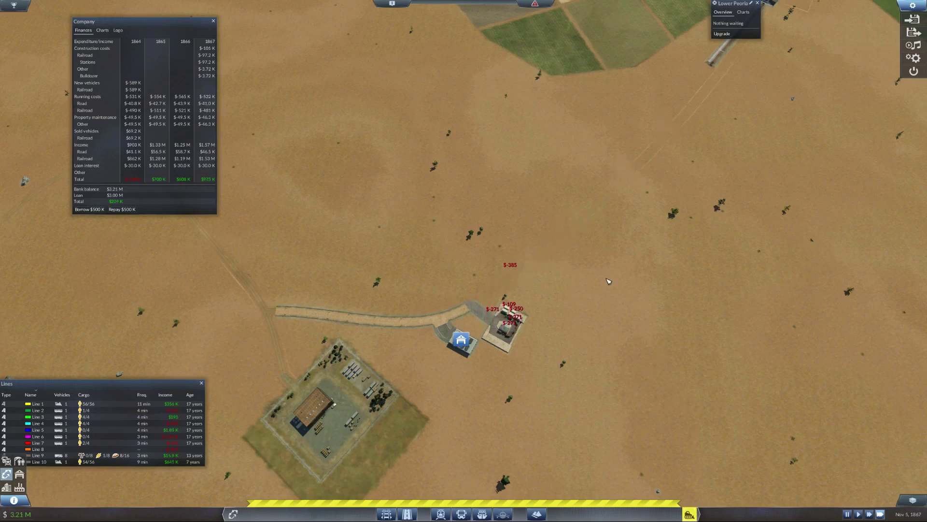
Step: Pause the game and select the freight train station to build
{"action": "left_click", "coordinate": [847, 514]}
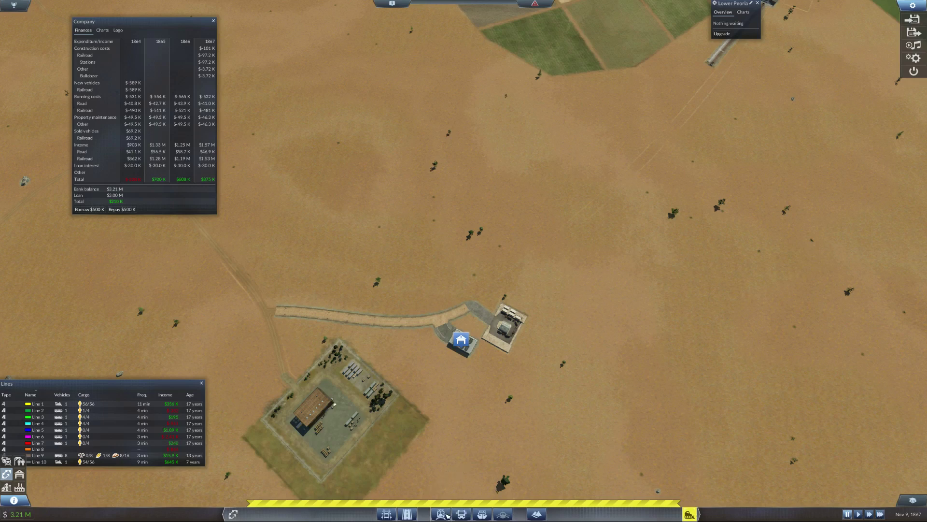
{"action": "left_click", "coordinate": [442, 514]}
{"action": "left_click", "coordinate": [365, 491]}
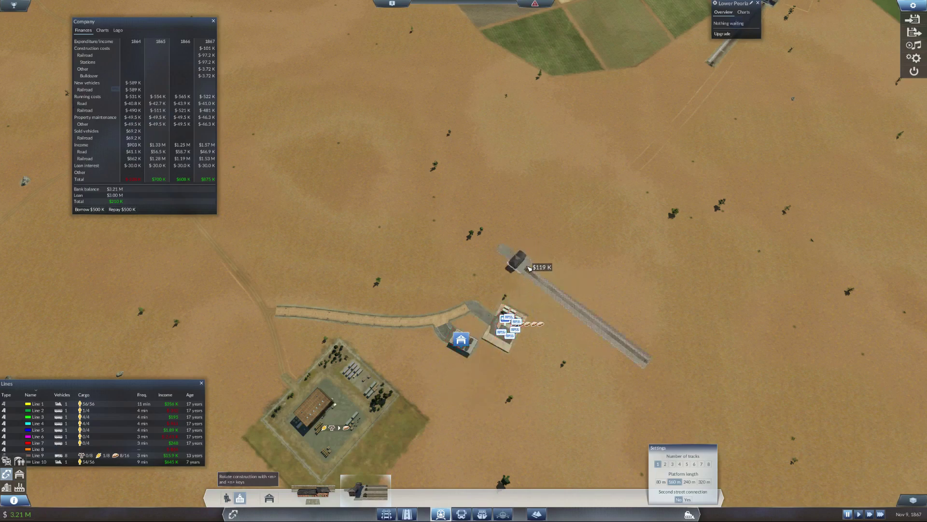
Step: Rotate and build a $119K freight station beside the food plant
{"action": "key", "text": "m"}
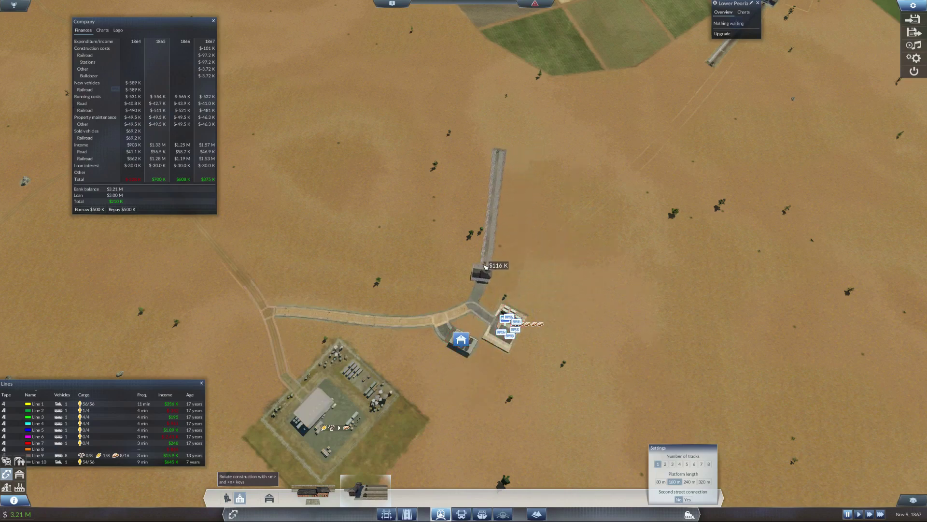
{"action": "key", "text": "n"}
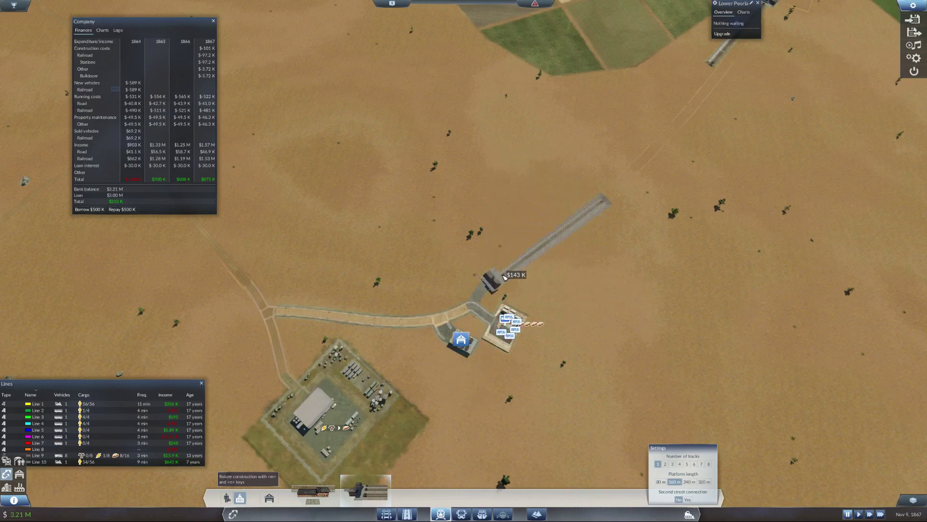
{"action": "key", "text": "m"}
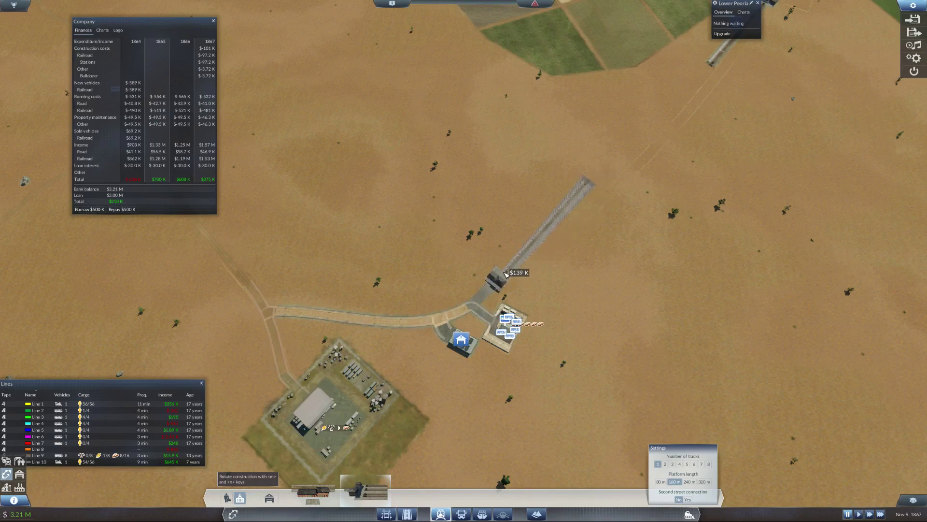
{"action": "left_click", "coordinate": [505, 274]}
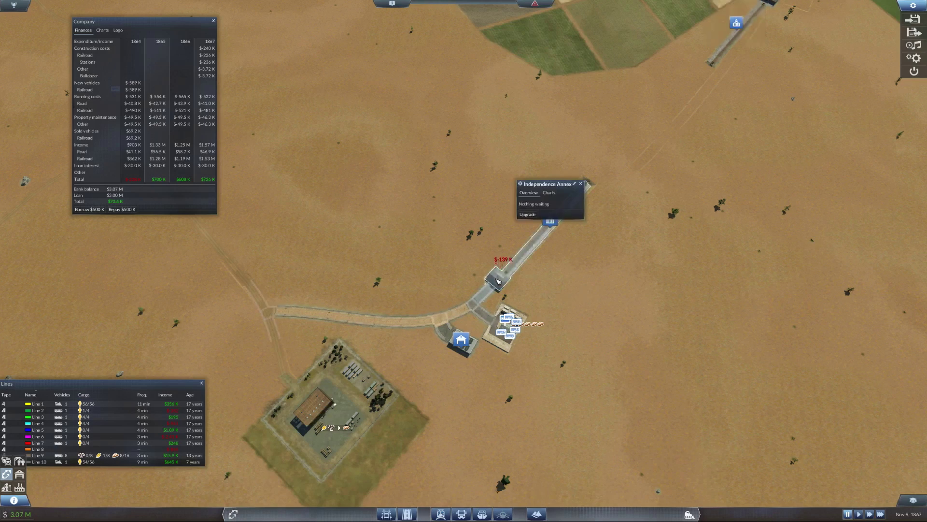
{"action": "key", "text": "a"}
{"action": "key", "text": "s"}
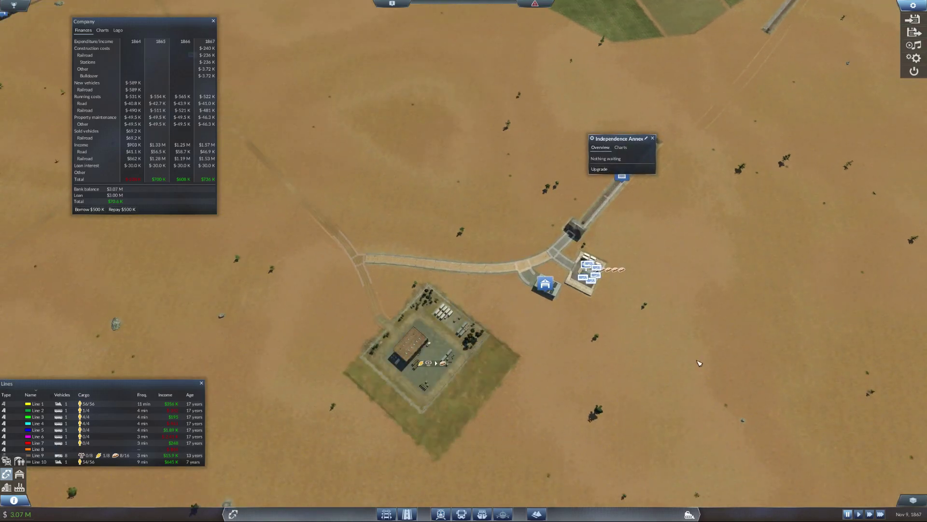
{"action": "key", "text": "w"}
{"action": "key", "text": "d"}
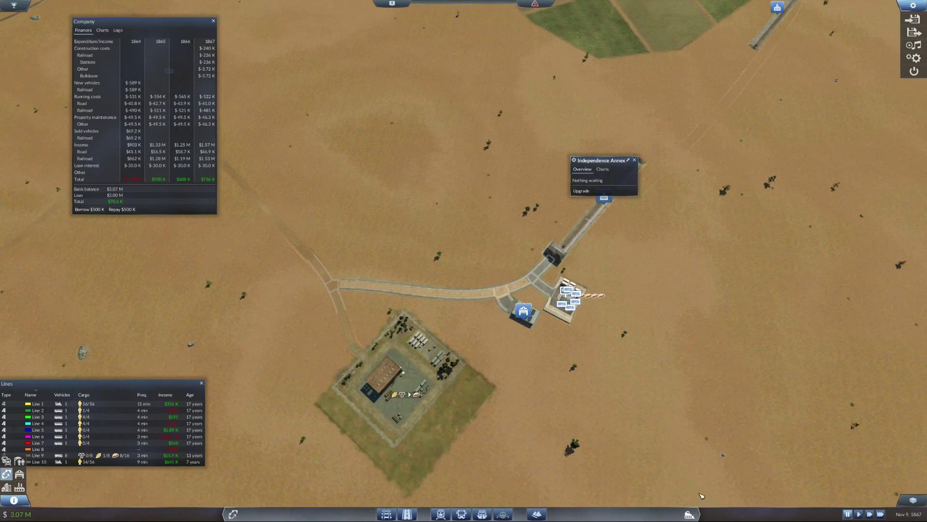
Step: Bulldoze the old small station and its road stub, and place a rail station at the road end
{"action": "left_click", "coordinate": [690, 514]}
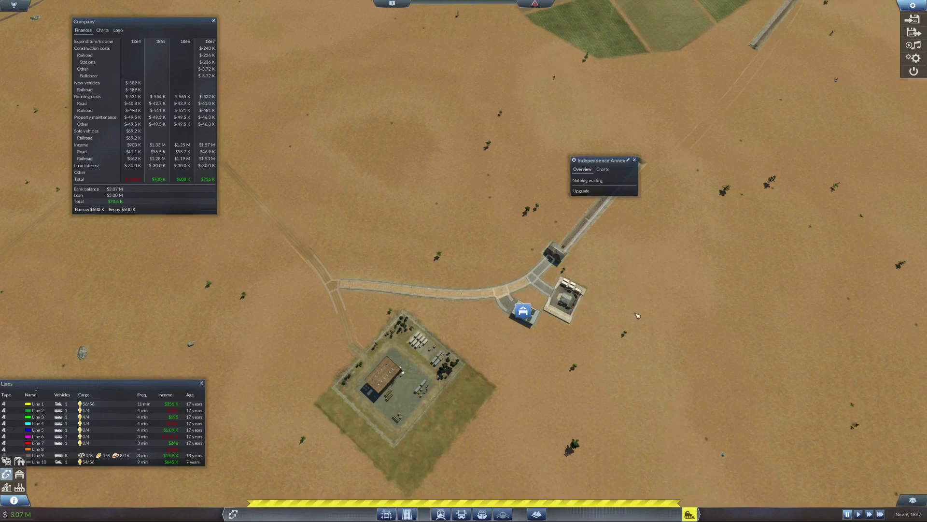
{"action": "left_click", "coordinate": [561, 255]}
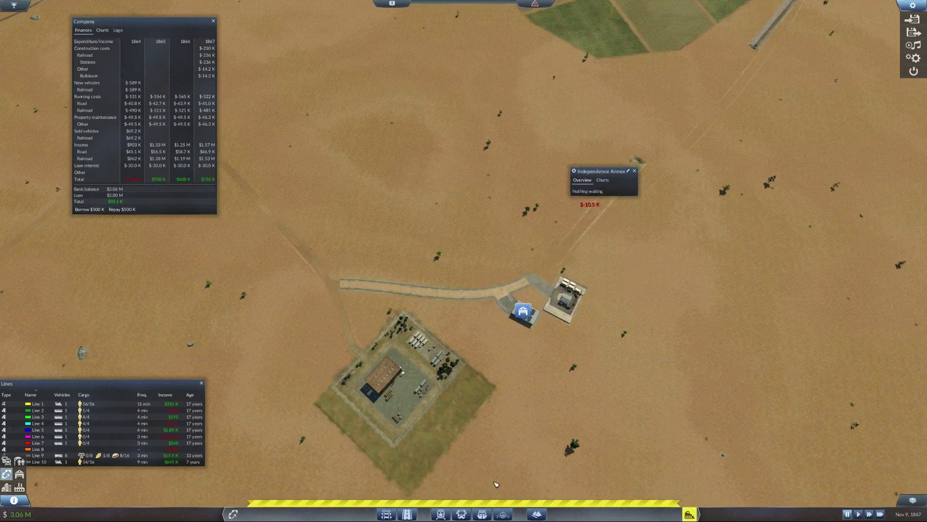
{"action": "left_click", "coordinate": [441, 514]}
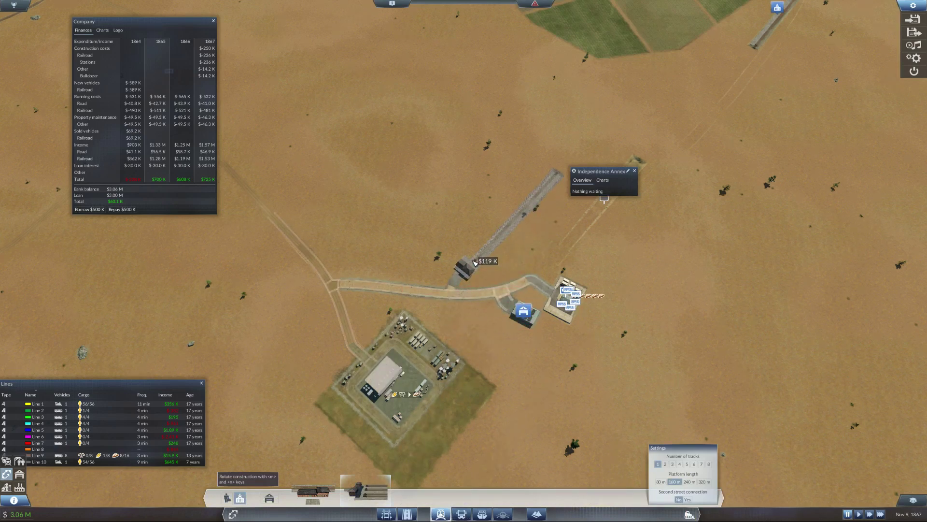
{"action": "left_click", "coordinate": [475, 263]}
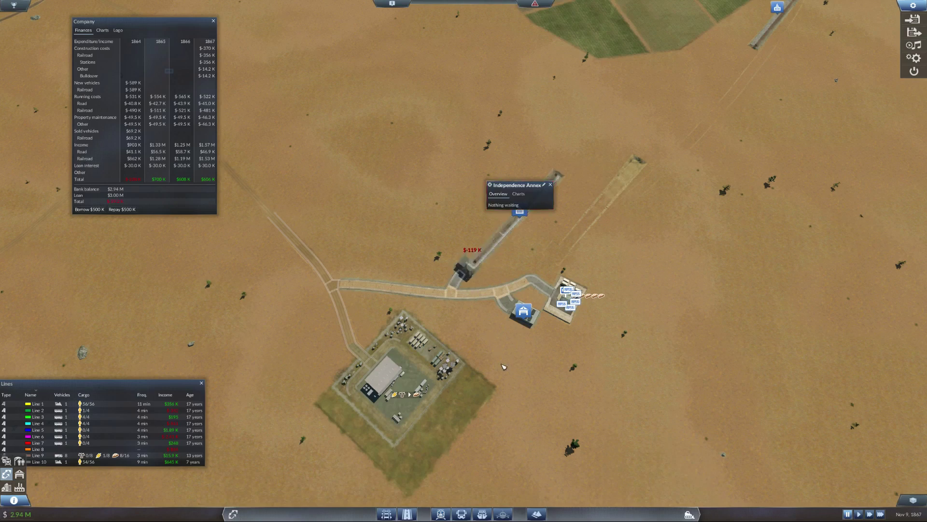
{"action": "key", "text": "Escape"}
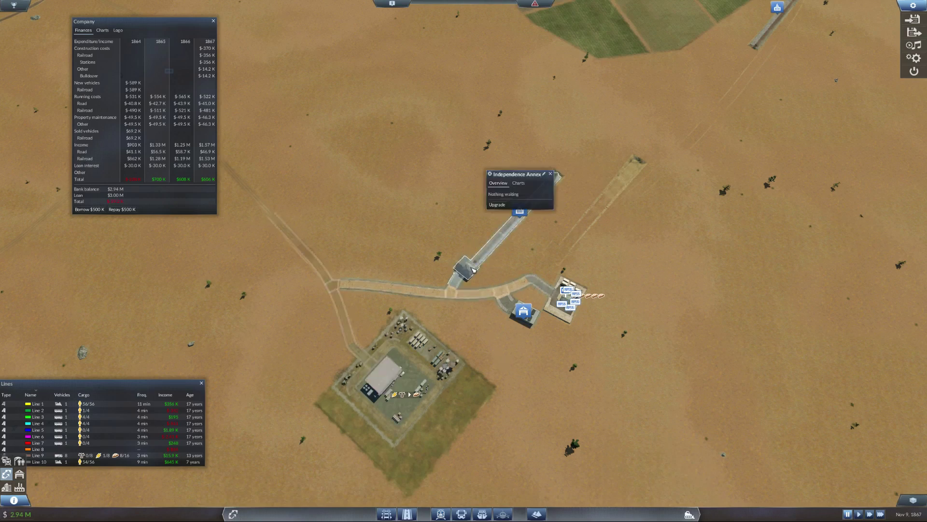
Step: Build a $54.8K rail track from the new station to the farm station
{"action": "left_click_drag", "start_coordinate": [682, 235], "coordinate": [459, 454]}
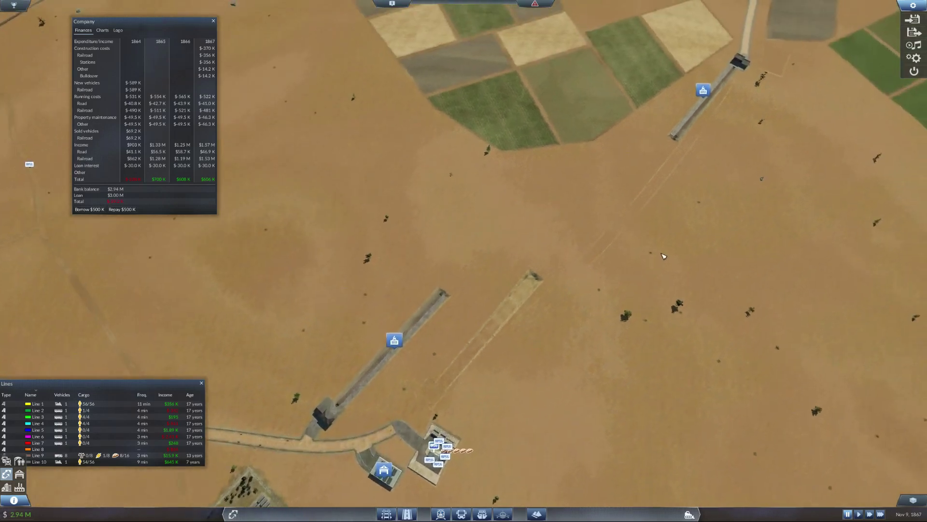
{"action": "left_click", "coordinate": [387, 513]}
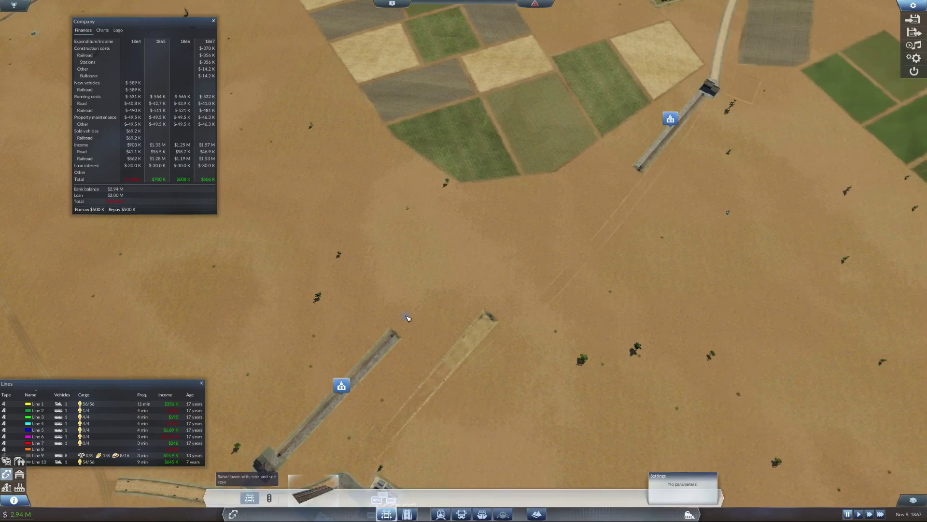
{"action": "mouse_move", "coordinate": [396, 334]}
{"action": "left_mouse_down"}
{"action": "mouse_move", "coordinate": [631, 166]}
{"action": "mouse_move", "coordinate": [642, 181]}
{"action": "left_mouse_up"}
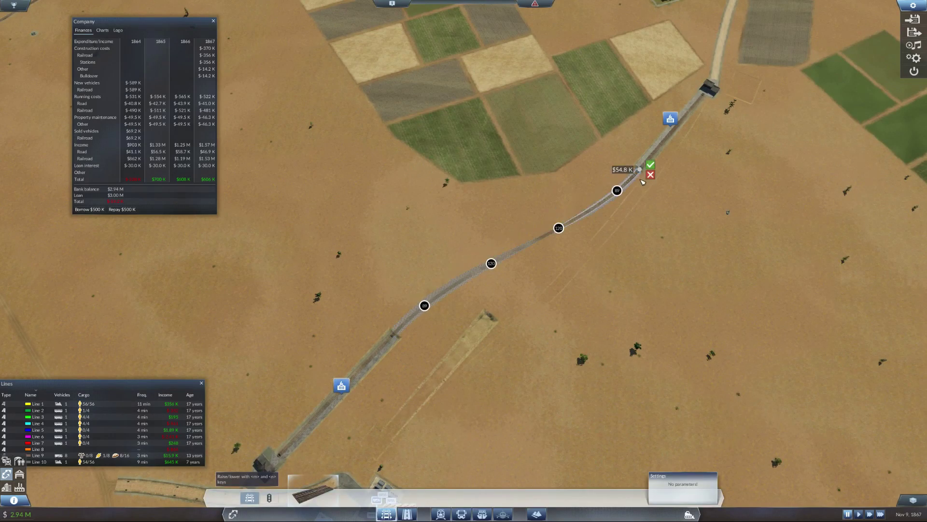
{"action": "left_click", "coordinate": [651, 166]}
{"action": "key", "text": "Down"}
{"action": "key", "text": "Left"}
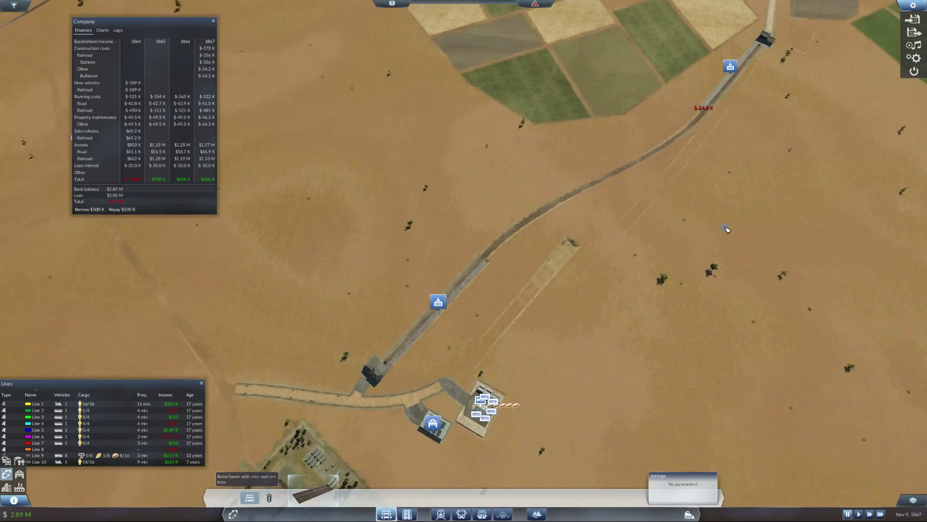
{"action": "key", "text": "Up"}
{"action": "key", "text": "Right"}
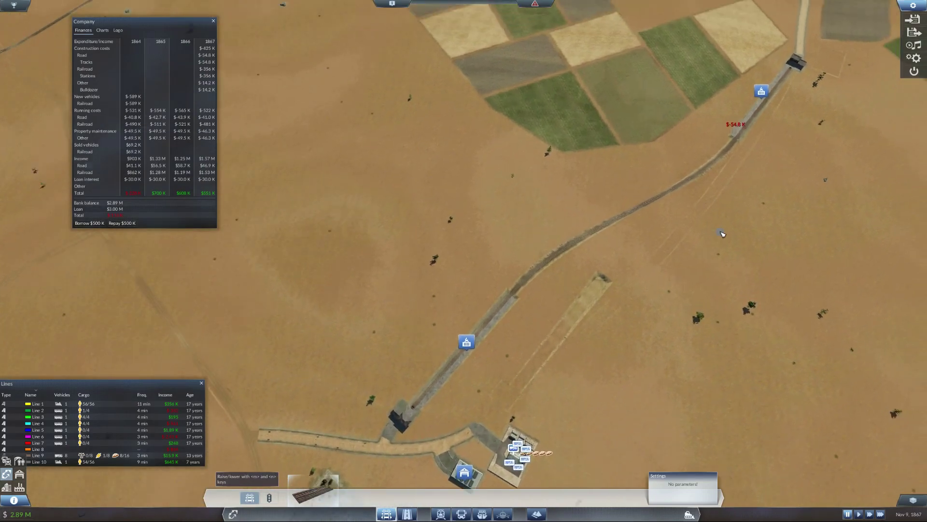
Step: Place a train depot beside the track, rotated to line up with it
{"action": "left_click", "coordinate": [441, 514]}
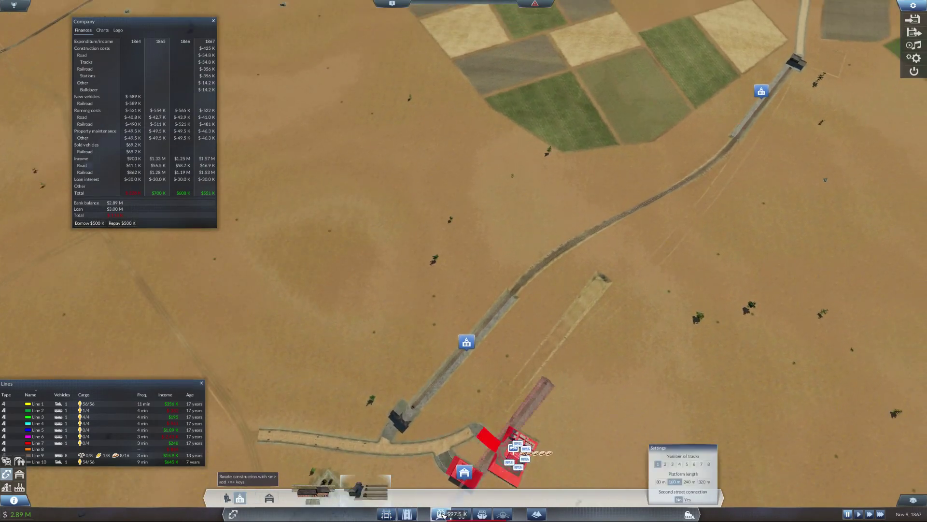
{"action": "left_click", "coordinate": [269, 498]}
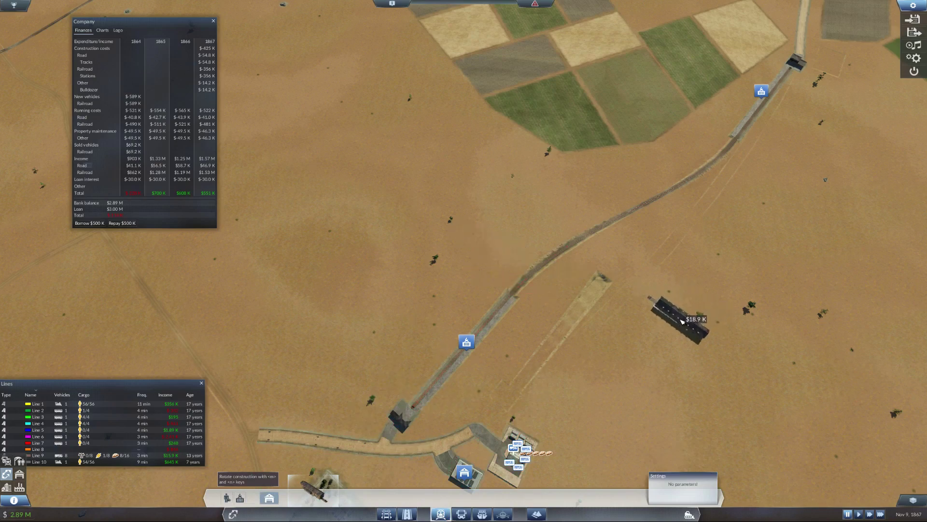
{"action": "scroll", "coordinate": [692, 322], "scroll_direction": "down", "scroll_amount": 2}
{"action": "scroll", "coordinate": [692, 322], "scroll_direction": "down", "scroll_amount": 3}
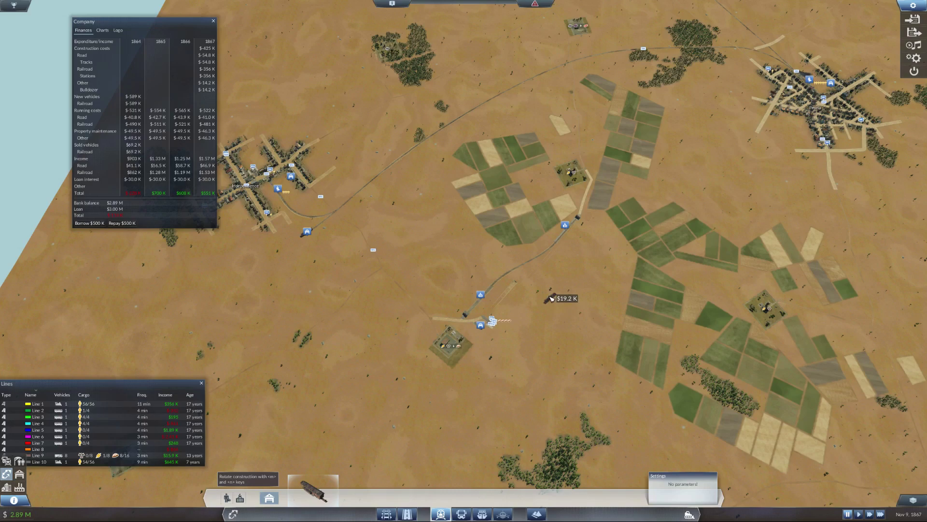
{"action": "scroll", "coordinate": [550, 298], "scroll_direction": "up", "scroll_amount": 3}
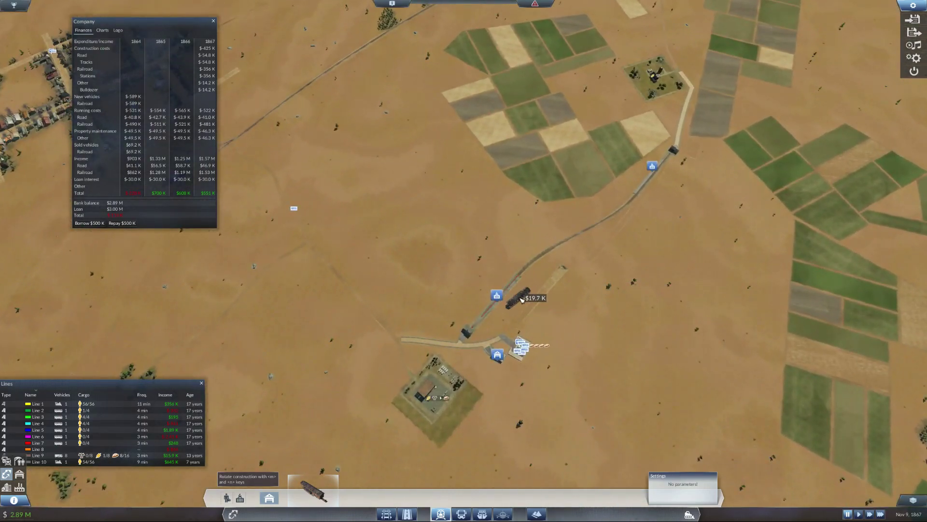
{"action": "scroll", "coordinate": [522, 298], "scroll_direction": "up", "scroll_amount": 2}
{"action": "scroll", "coordinate": [586, 331], "scroll_direction": "up", "scroll_amount": 2}
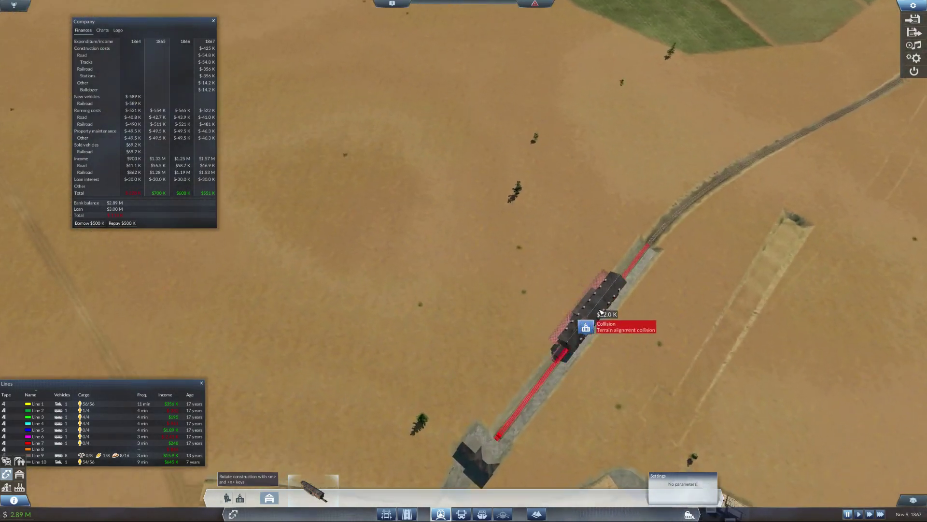
{"action": "scroll", "coordinate": [589, 325], "scroll_direction": "up", "scroll_amount": 1}
{"action": "scroll", "coordinate": [724, 244], "scroll_direction": "up", "scroll_amount": 1}
{"action": "key", "text": "Right"}
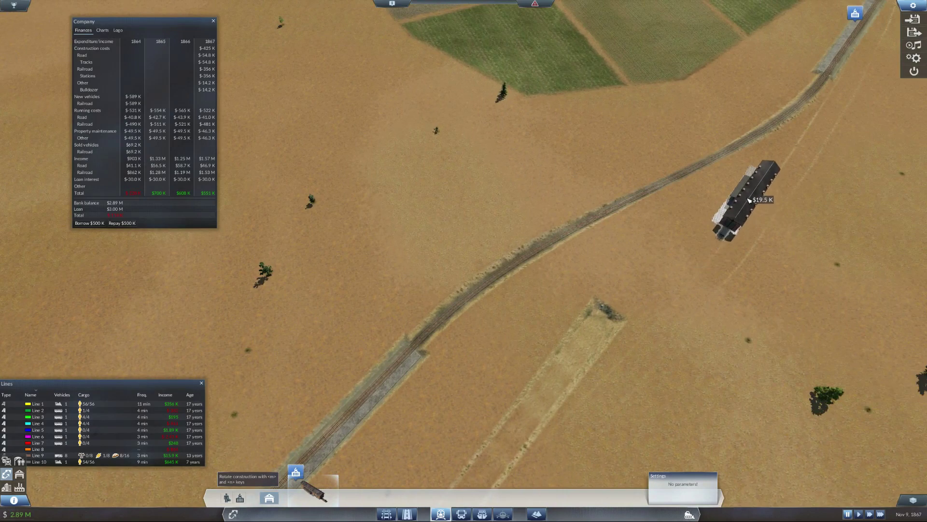
{"action": "key", "text": "m"}
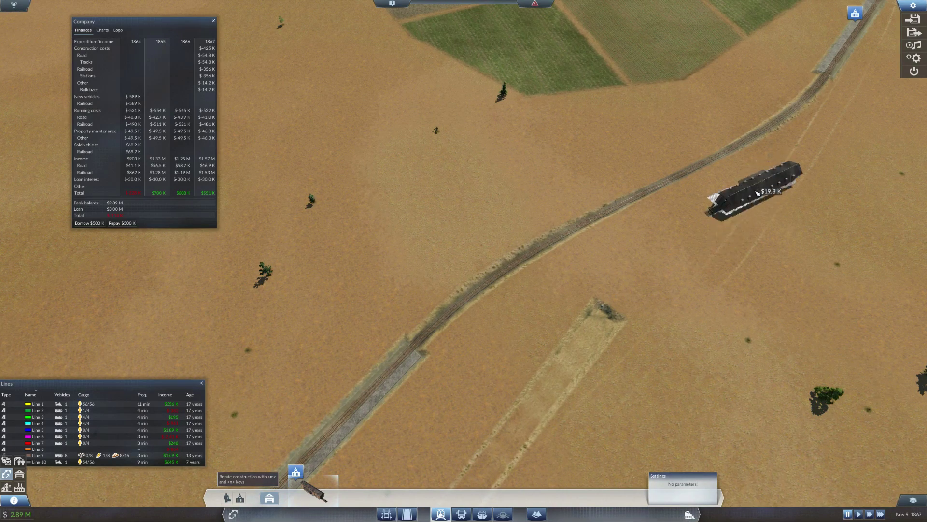
{"action": "left_click", "coordinate": [757, 193]}
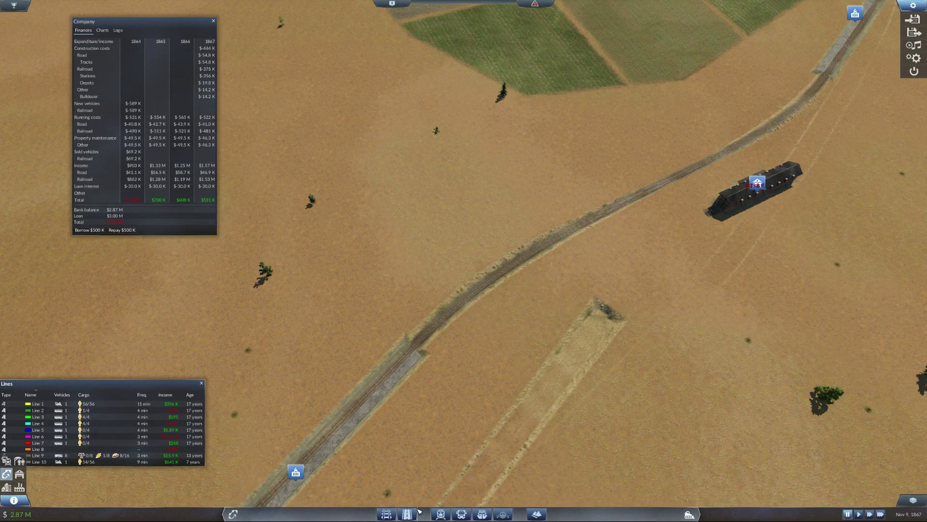
Step: Connect the depot to the main line with a curved branch track costing about $14.6K
{"action": "left_click", "coordinate": [389, 514]}
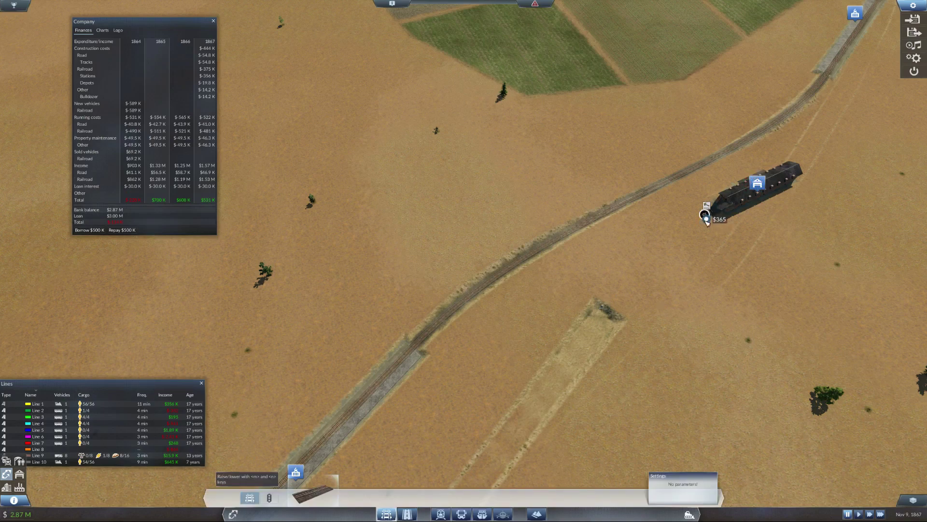
{"action": "left_click_drag", "start_coordinate": [726, 222], "coordinate": [474, 291]}
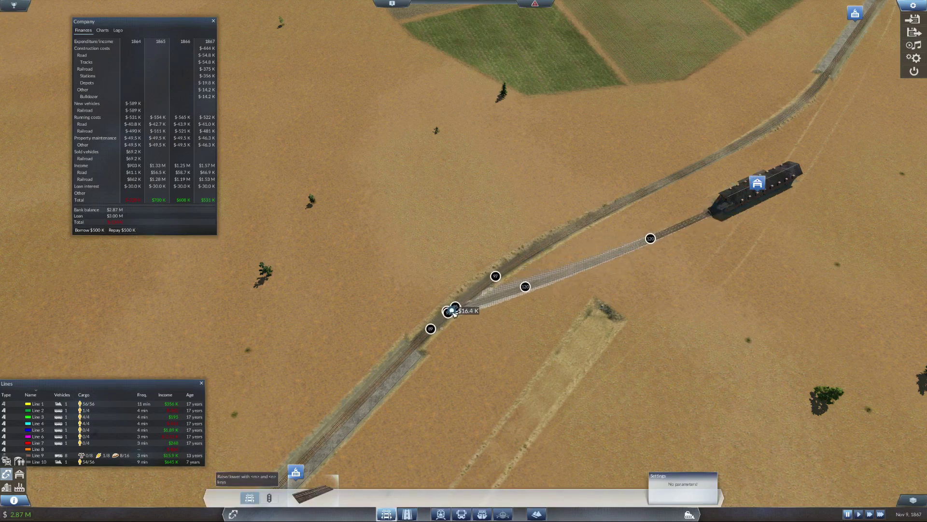
{"action": "mouse_move", "coordinate": [476, 291]}
{"action": "left_mouse_down"}
{"action": "mouse_move", "coordinate": [568, 242]}
{"action": "mouse_move", "coordinate": [467, 297]}
{"action": "mouse_move", "coordinate": [416, 345]}
{"action": "mouse_move", "coordinate": [422, 351]}
{"action": "mouse_move", "coordinate": [453, 321]}
{"action": "mouse_move", "coordinate": [354, 372]}
{"action": "mouse_move", "coordinate": [354, 383]}
{"action": "mouse_move", "coordinate": [300, 424]}
{"action": "mouse_move", "coordinate": [519, 282]}
{"action": "mouse_move", "coordinate": [534, 306]}
{"action": "mouse_move", "coordinate": [598, 351]}
{"action": "left_mouse_up"}
{"action": "scroll", "coordinate": [421, 351], "scroll_direction": "up", "scroll_amount": 2}
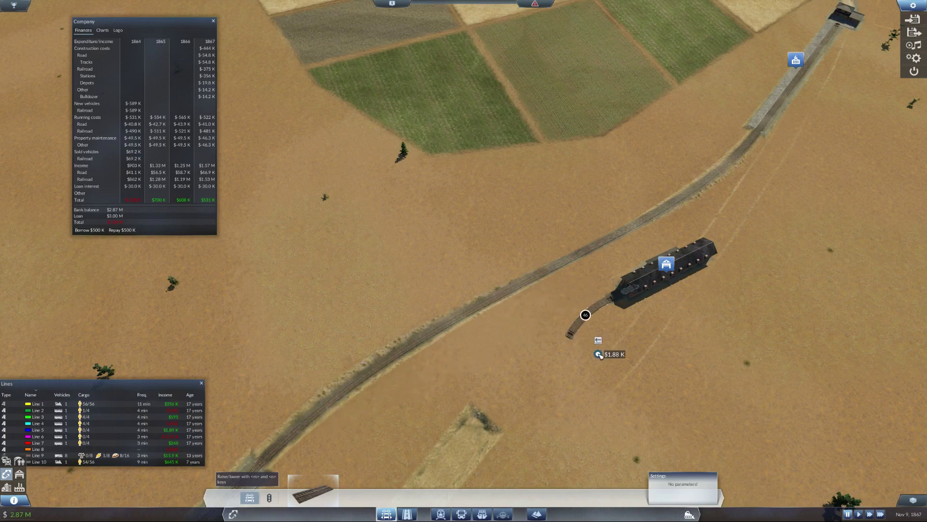
{"action": "left_click", "coordinate": [582, 357]}
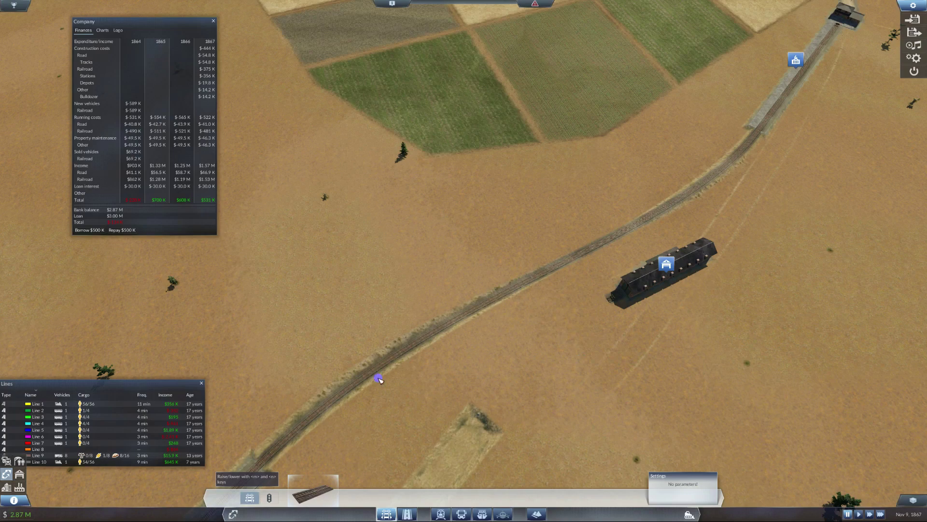
{"action": "mouse_move", "coordinate": [340, 393]}
{"action": "left_mouse_down"}
{"action": "mouse_move", "coordinate": [391, 366]}
{"action": "mouse_move", "coordinate": [608, 299]}
{"action": "left_mouse_up"}
{"action": "left_click", "coordinate": [497, 338]}
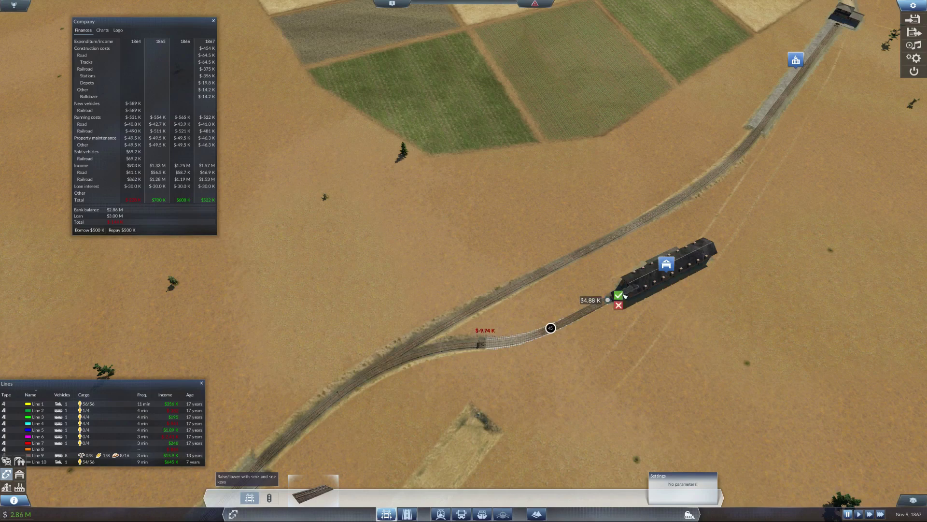
{"action": "left_click", "coordinate": [618, 297]}
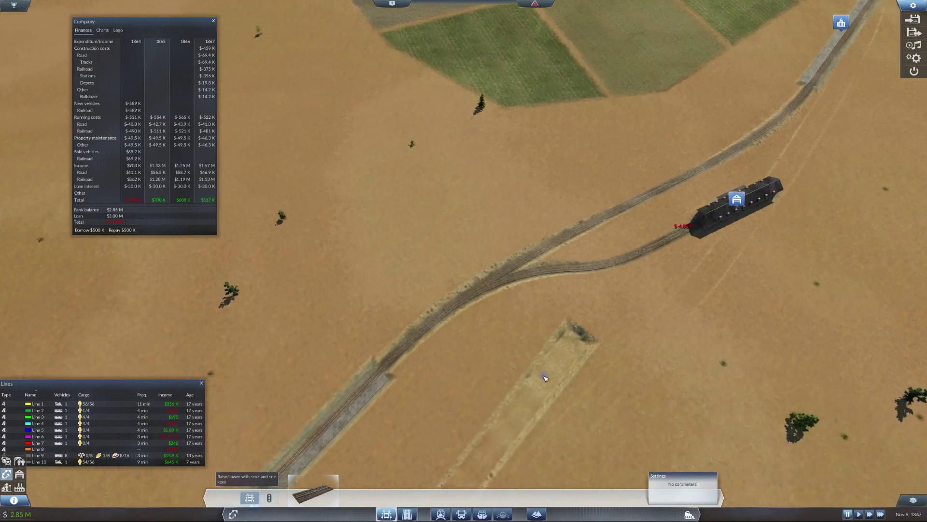
{"action": "scroll", "coordinate": [511, 373], "scroll_direction": "up", "scroll_amount": 5}
{"action": "scroll", "coordinate": [511, 373], "scroll_direction": "down", "scroll_amount": 5}
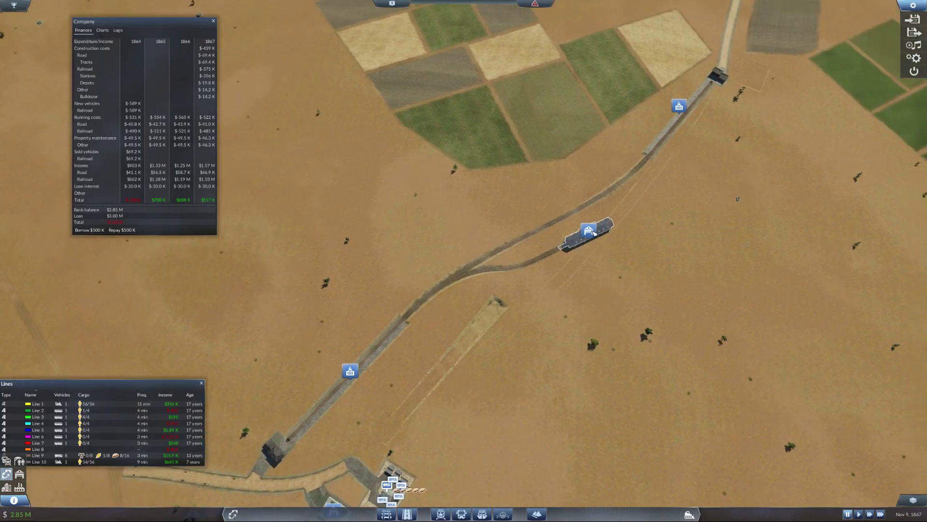
Step: Buy a Baldwin's Six-Wheels locomotive as Train 3 and add three Gondola wagons
{"action": "left_click", "coordinate": [589, 232]}
{"action": "left_click", "coordinate": [672, 207]}
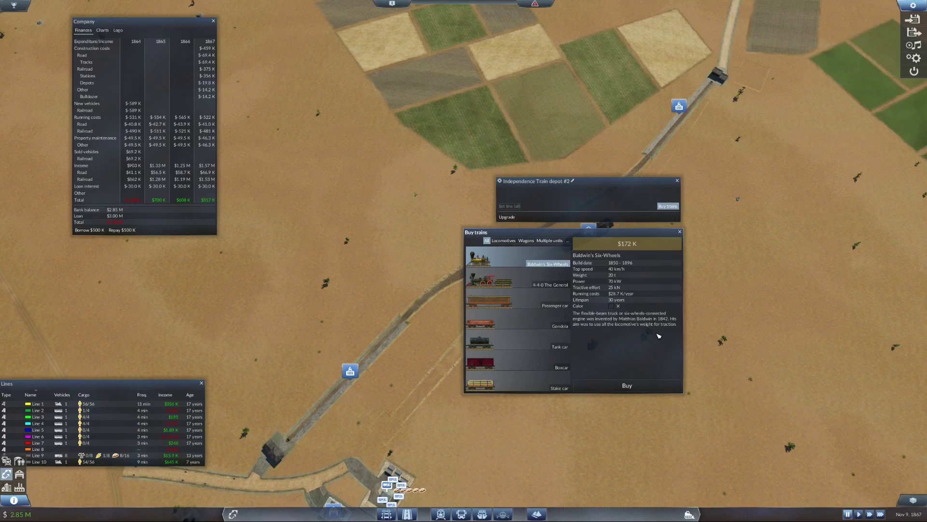
{"action": "left_click", "coordinate": [635, 388]}
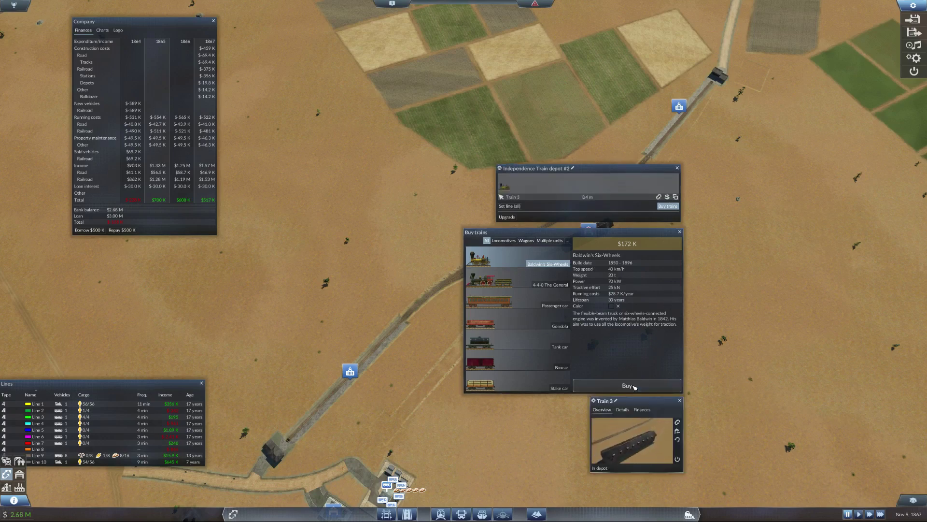
{"action": "left_click", "coordinate": [510, 325]}
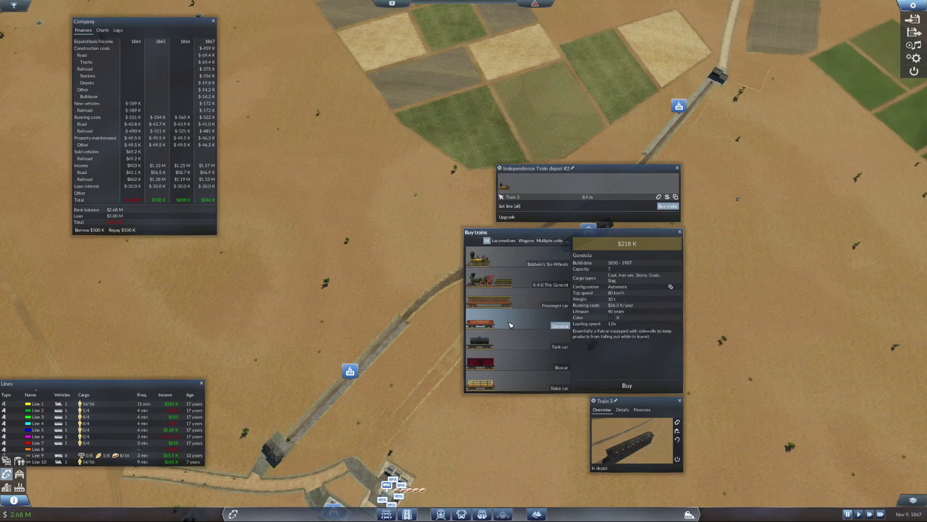
{"action": "left_click", "coordinate": [627, 392]}
{"action": "left_click", "coordinate": [627, 391]}
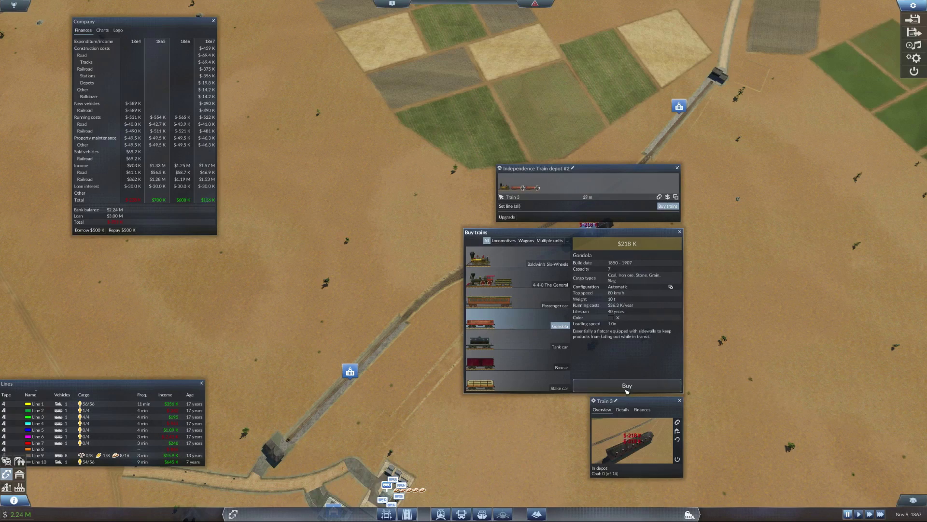
{"action": "left_click", "coordinate": [628, 391]}
Step: Add three boxcars to Train 3
{"action": "left_click", "coordinate": [506, 366]}
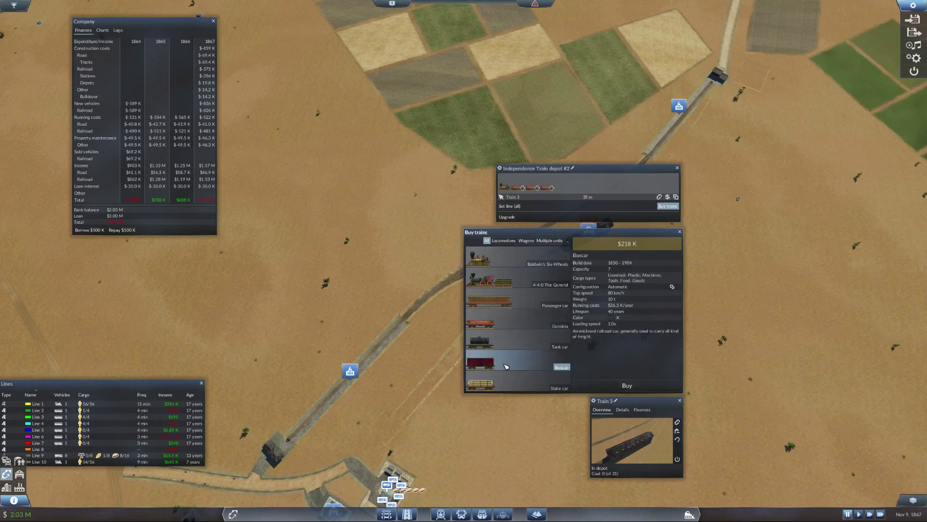
{"action": "left_click", "coordinate": [627, 386]}
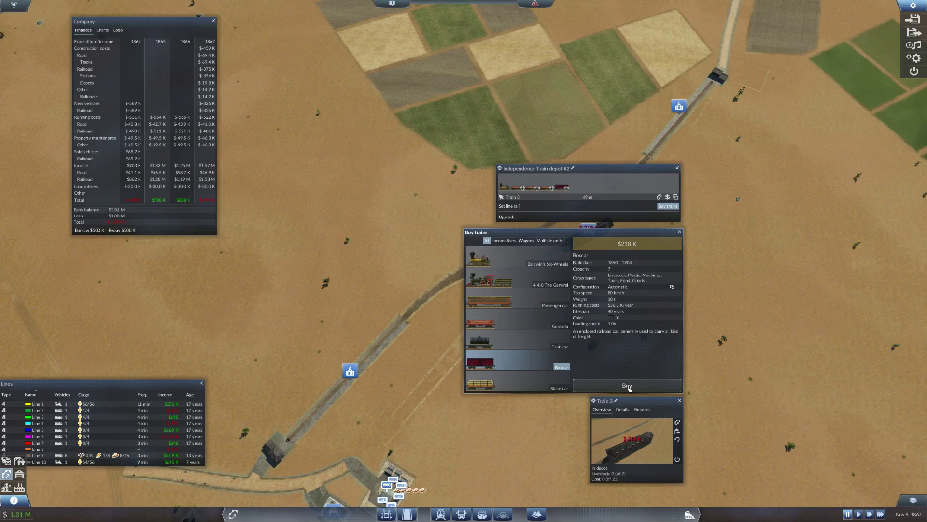
{"action": "left_click", "coordinate": [627, 386]}
{"action": "left_click", "coordinate": [628, 386]}
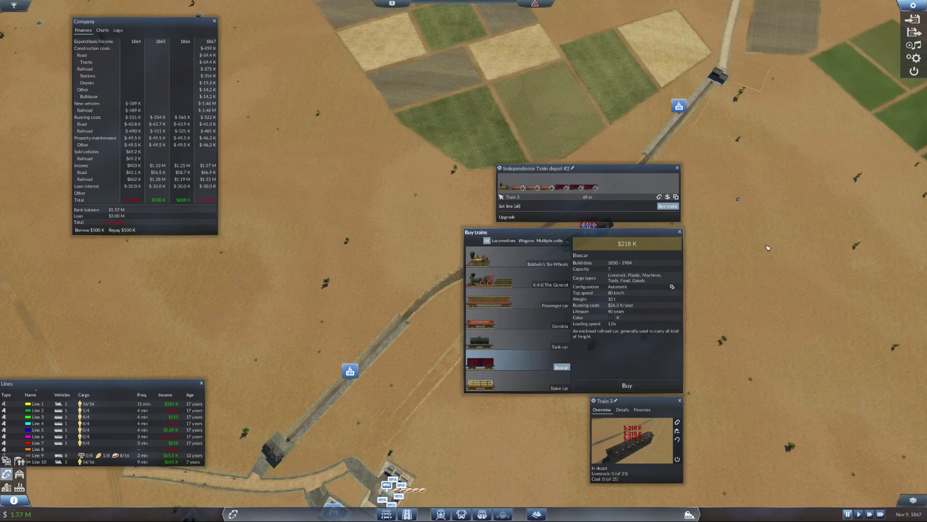
Step: Create Line 11 for Train 3 with stops Lower Peoria and Independence Annex
{"action": "left_click", "coordinate": [659, 197]}
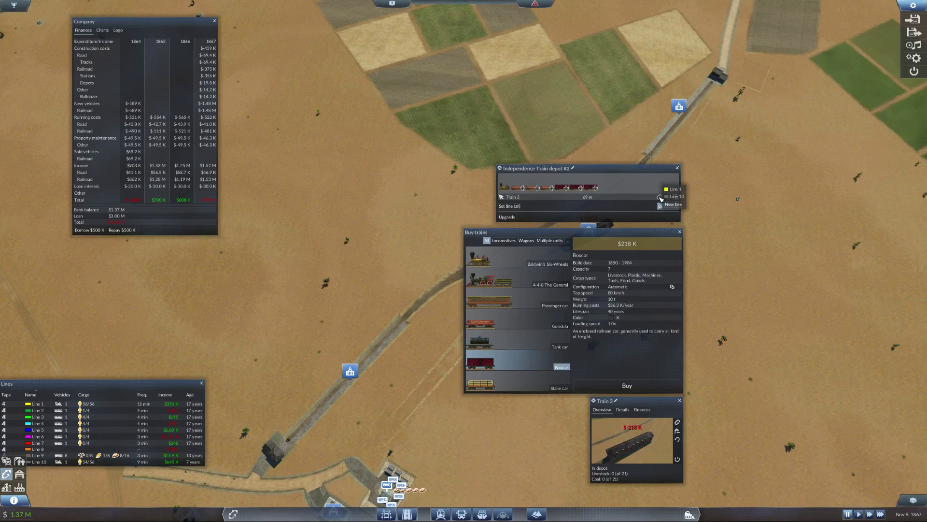
{"action": "left_click", "coordinate": [673, 205]}
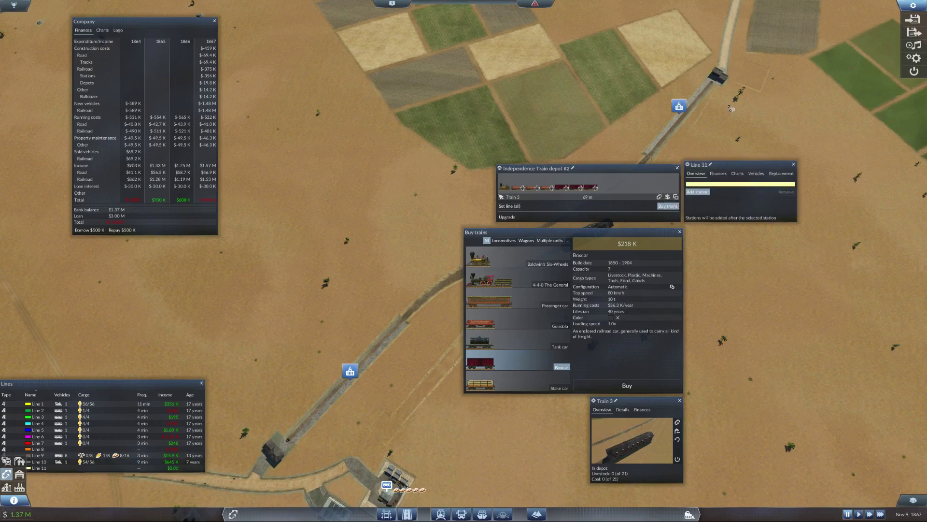
{"action": "left_click", "coordinate": [679, 106]}
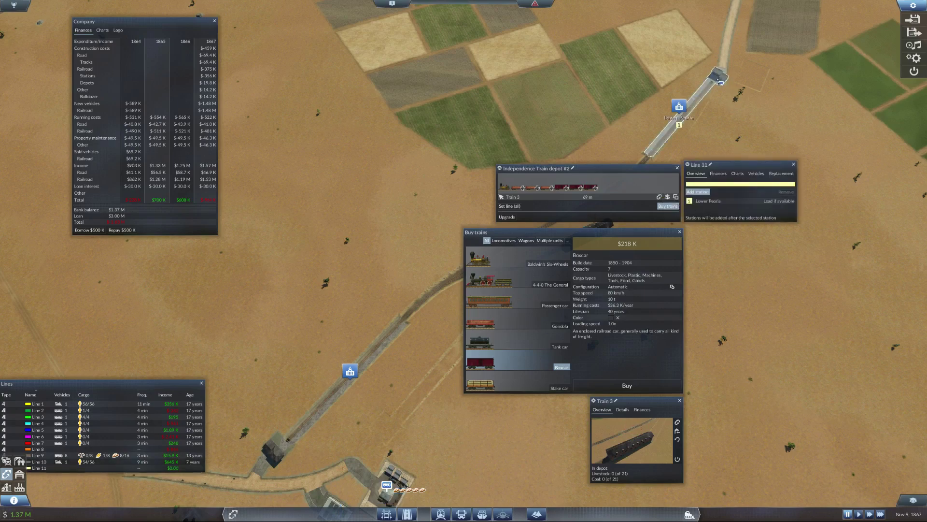
{"action": "left_click", "coordinate": [337, 401]}
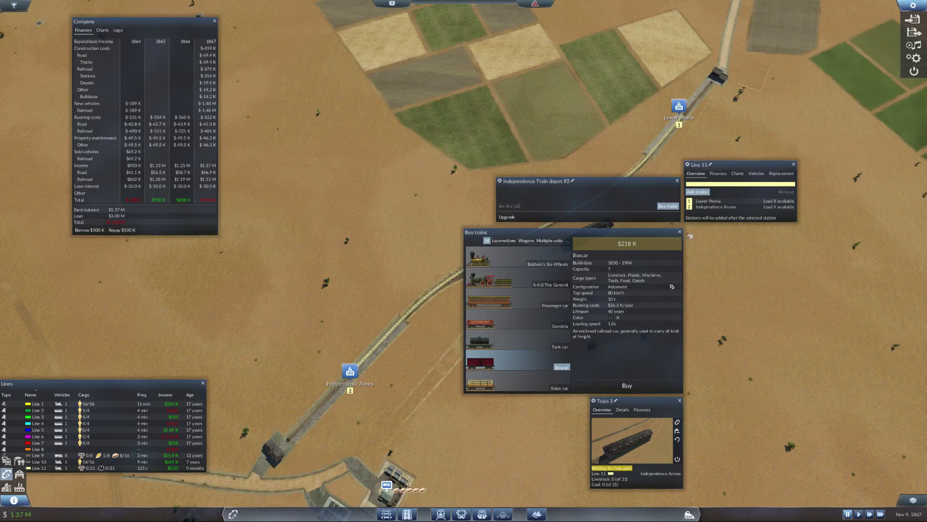
Step: Close the purchase, depot, Line 11 and Train 3 windows and run at fastest speed
{"action": "left_click", "coordinate": [679, 232]}
{"action": "left_click", "coordinate": [678, 180]}
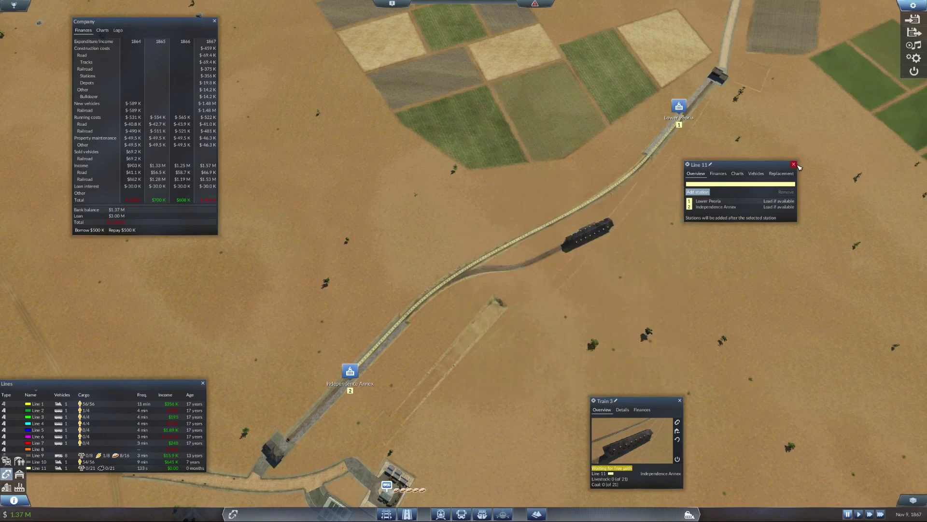
{"action": "left_click", "coordinate": [794, 165]}
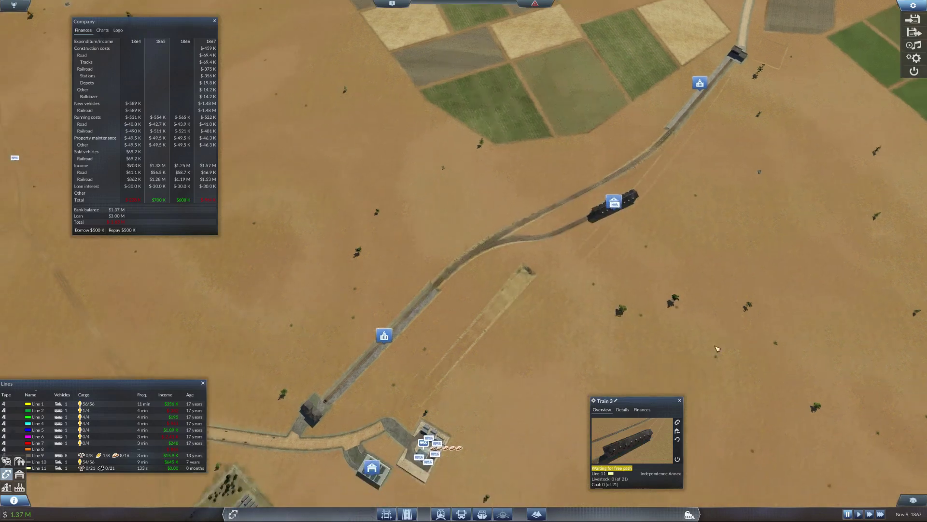
{"action": "left_click", "coordinate": [680, 402]}
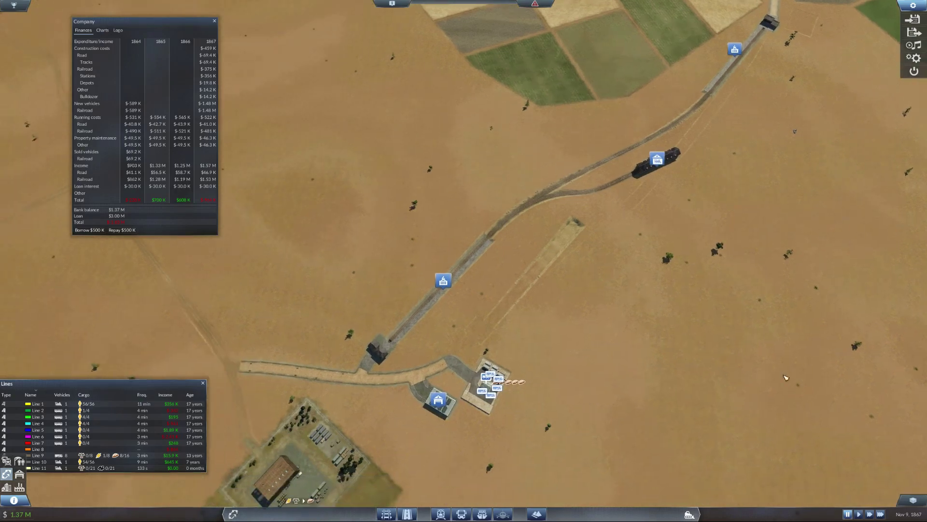
{"action": "left_click", "coordinate": [882, 515]}
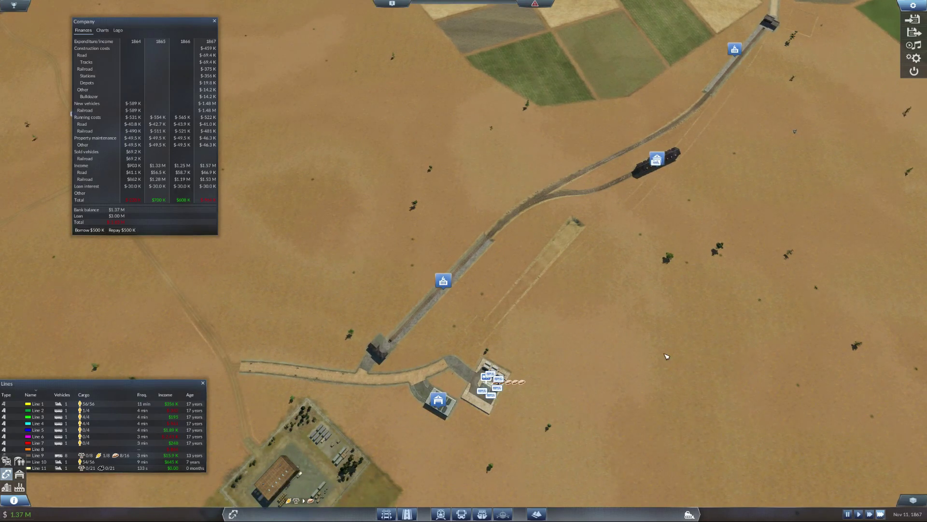
Step: Check cargo waiting at Lower Peoria station and look over the farm and depot
{"action": "key", "text": "Left"}
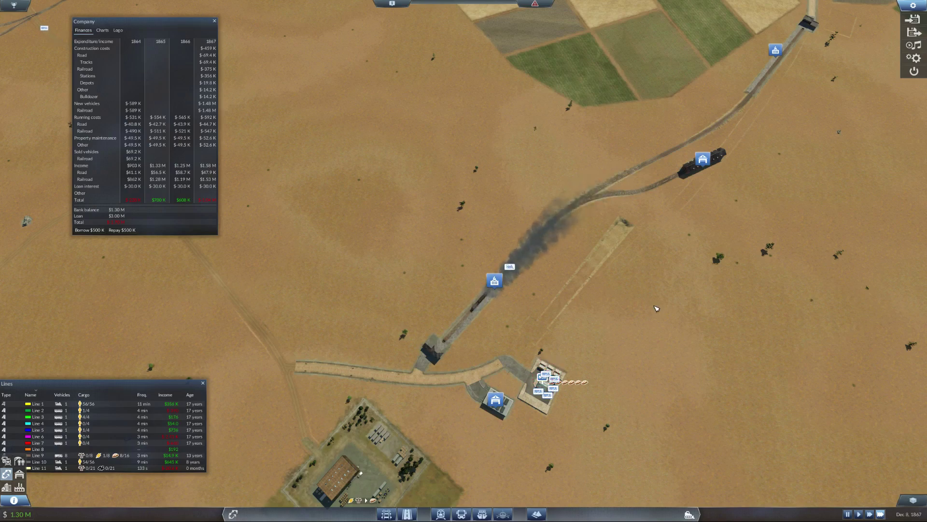
{"action": "scroll", "coordinate": [674, 297], "scroll_direction": "up", "scroll_amount": 2}
{"action": "scroll", "coordinate": [666, 275], "scroll_direction": "up", "scroll_amount": 3}
{"action": "scroll", "coordinate": [645, 247], "scroll_direction": "up", "scroll_amount": 3}
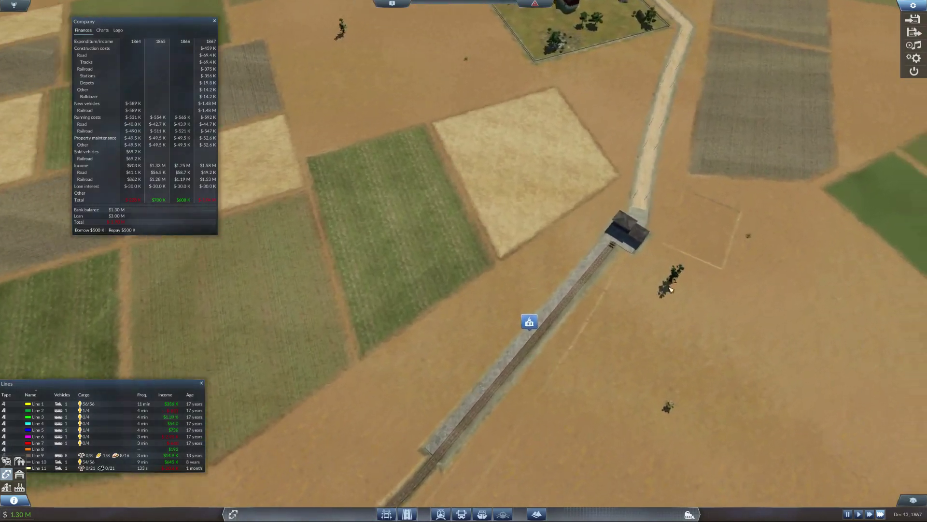
{"action": "left_click", "coordinate": [634, 232]}
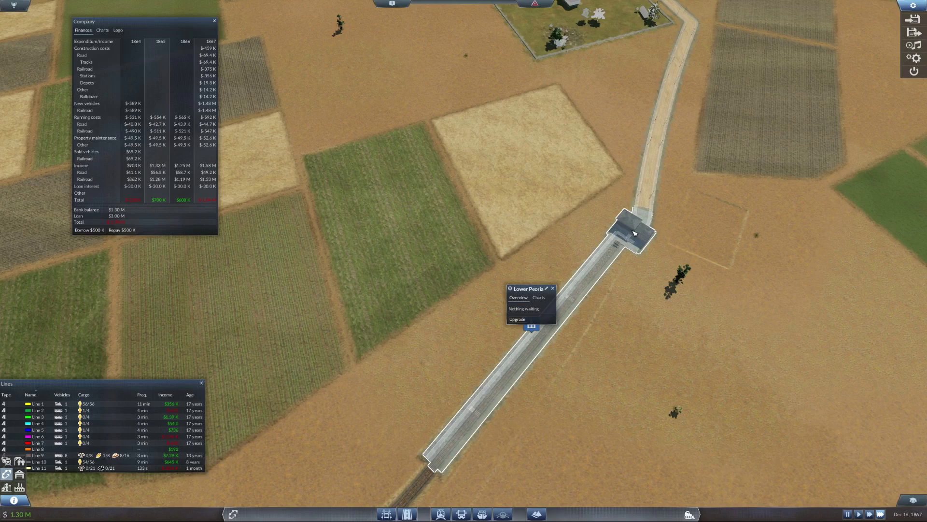
{"action": "key", "text": "w"}
{"action": "scroll", "coordinate": [608, 220], "scroll_direction": "down", "scroll_amount": 2}
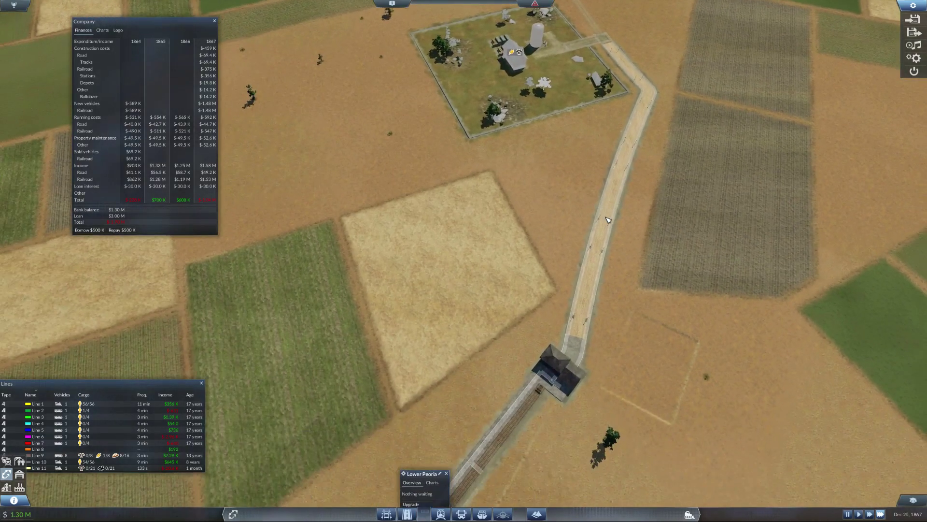
{"action": "scroll", "coordinate": [608, 220], "scroll_direction": "down", "scroll_amount": 2}
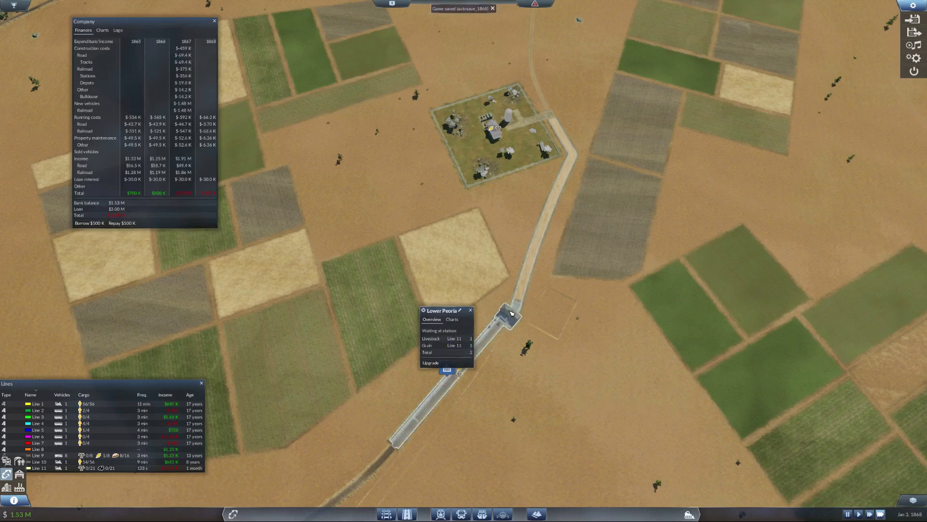
{"action": "scroll", "coordinate": [459, 373], "scroll_direction": "up", "scroll_amount": 3}
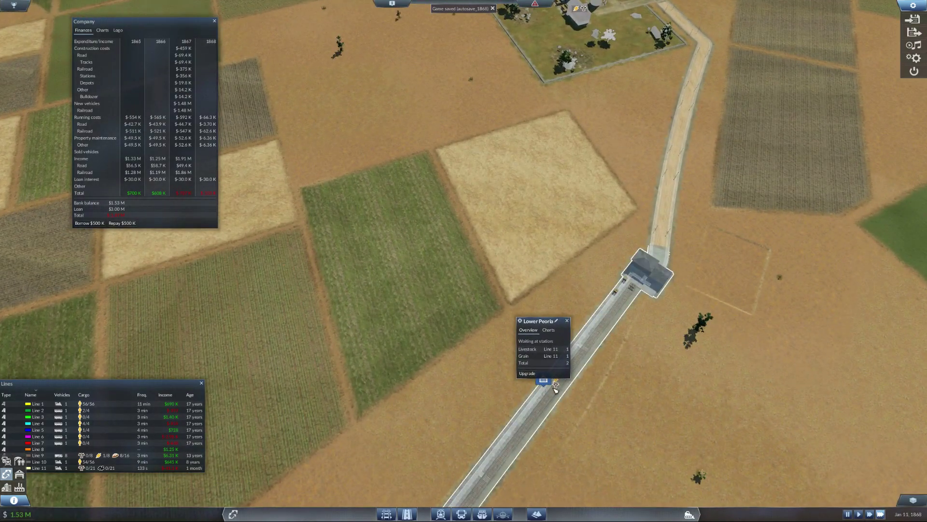
{"action": "scroll", "coordinate": [637, 369], "scroll_direction": "down", "scroll_amount": 3}
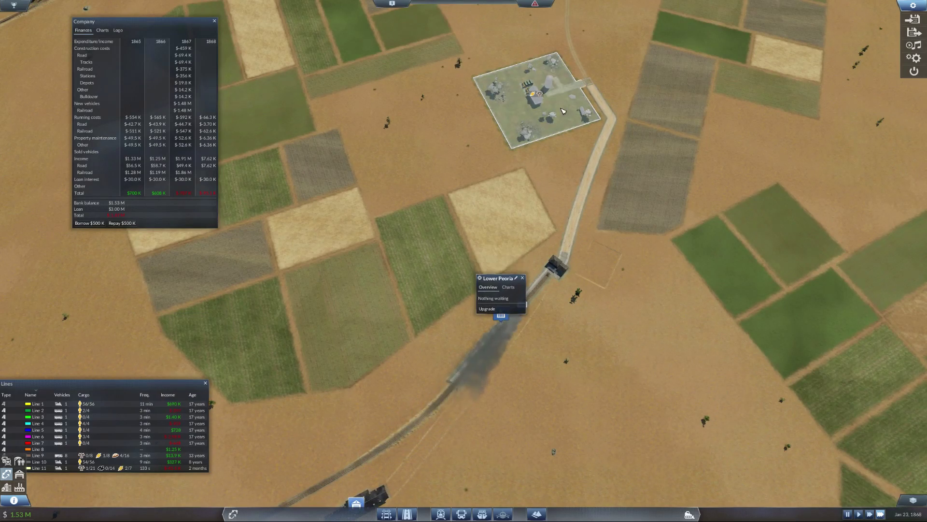
{"action": "key", "text": "a"}
{"action": "key", "text": "s"}
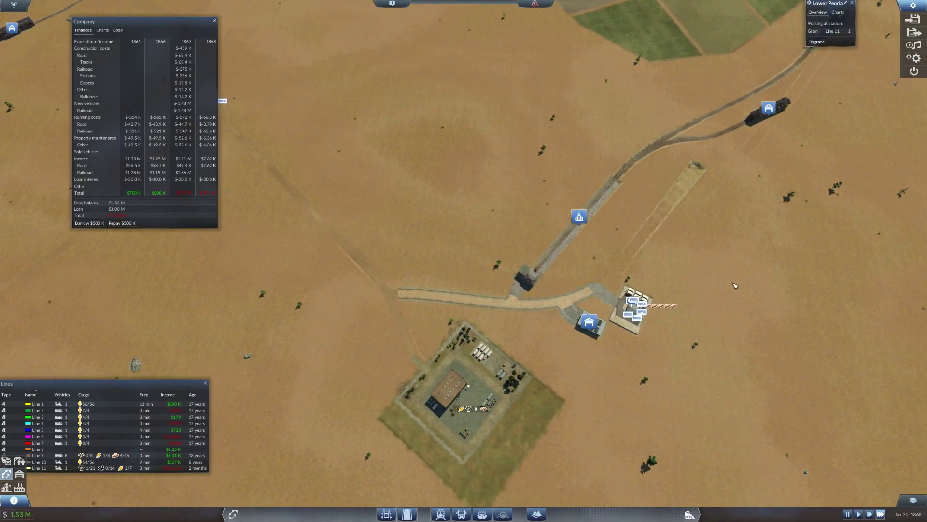
{"action": "scroll", "coordinate": [735, 285], "scroll_direction": "up", "scroll_amount": 5}
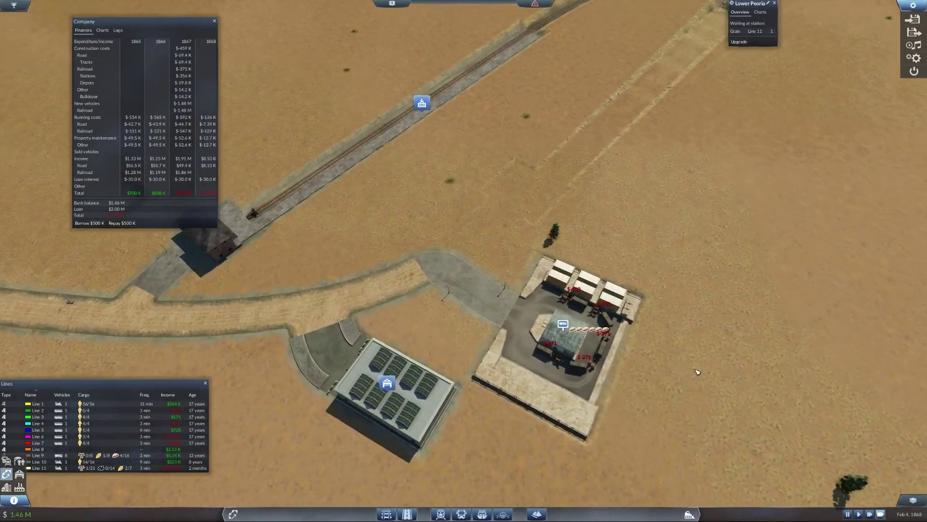
{"action": "scroll", "coordinate": [697, 372], "scroll_direction": "up", "scroll_amount": 2}
{"action": "scroll", "coordinate": [684, 374], "scroll_direction": "up", "scroll_amount": 3}
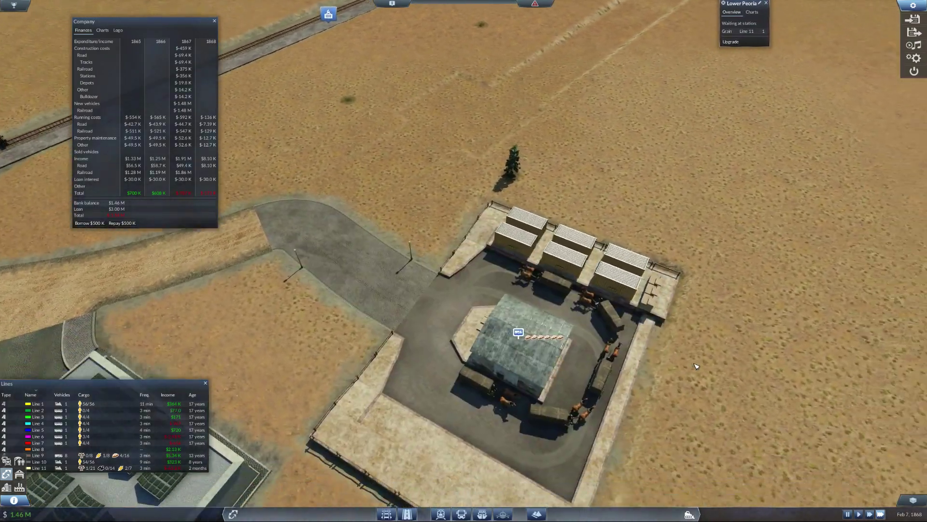
Step: Inspect Road vehicles 8 and 7, including Road vehicle 7's line list and horse wagon stats
{"action": "left_click", "coordinate": [498, 379]}
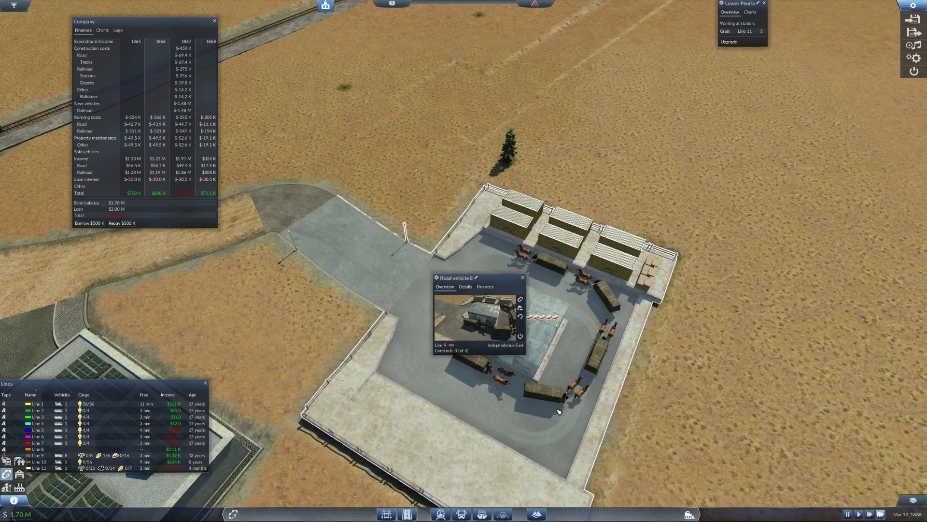
{"action": "left_click", "coordinate": [554, 263]}
{"action": "left_click", "coordinate": [617, 299]}
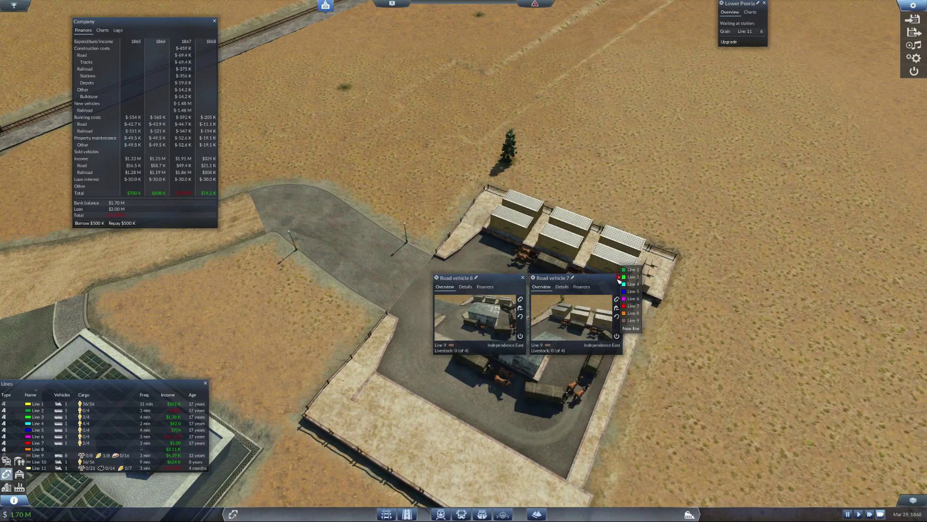
{"action": "left_click", "coordinate": [620, 278]}
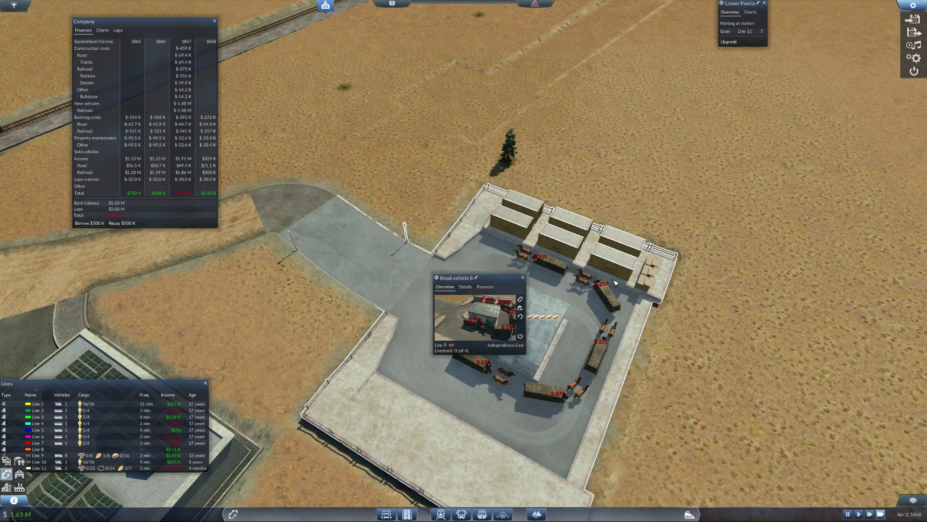
{"action": "left_click", "coordinate": [550, 263]}
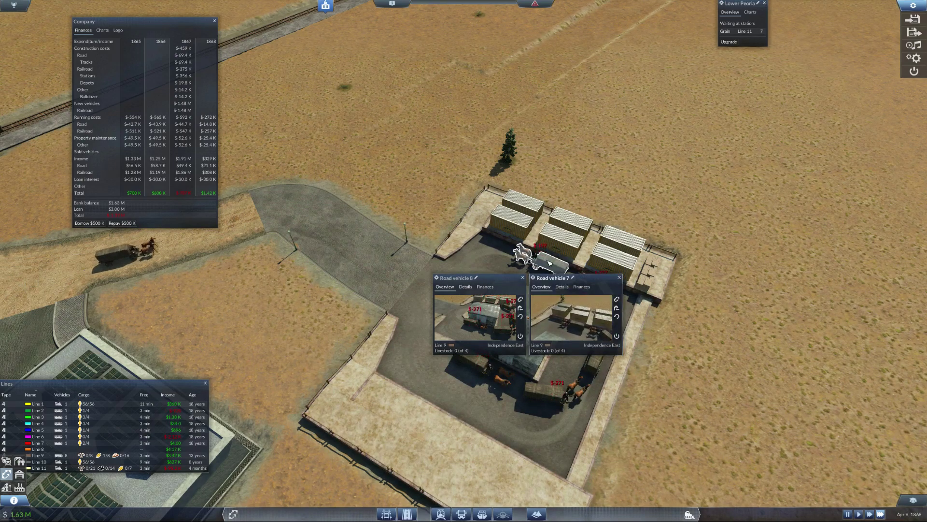
{"action": "left_click", "coordinate": [566, 288]}
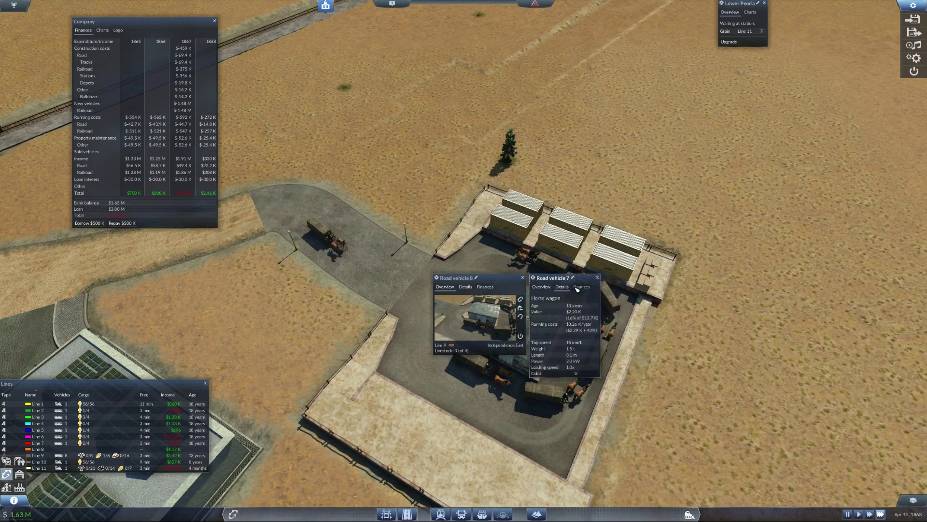
{"action": "left_click", "coordinate": [548, 288]}
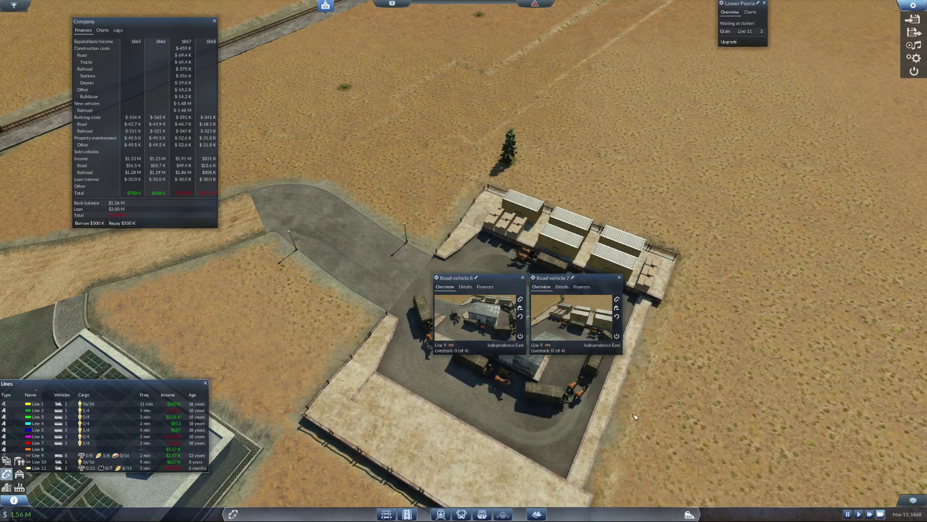
Step: Pause, review Road vehicle 8's line and wagon stats, and open Road vehicle 10
{"action": "left_click", "coordinate": [848, 513]}
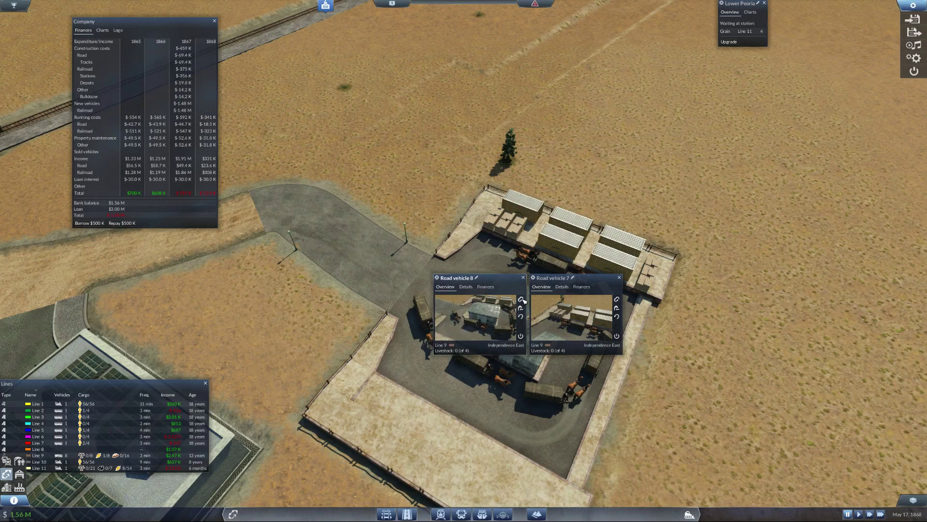
{"action": "left_click", "coordinate": [521, 300]}
{"action": "left_click", "coordinate": [522, 300]}
{"action": "left_click", "coordinate": [470, 288]}
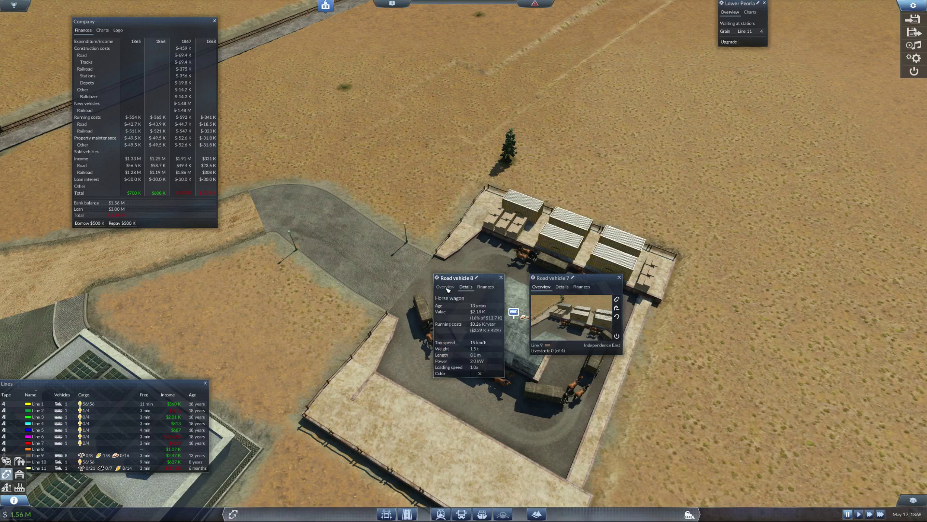
{"action": "left_click", "coordinate": [449, 288]}
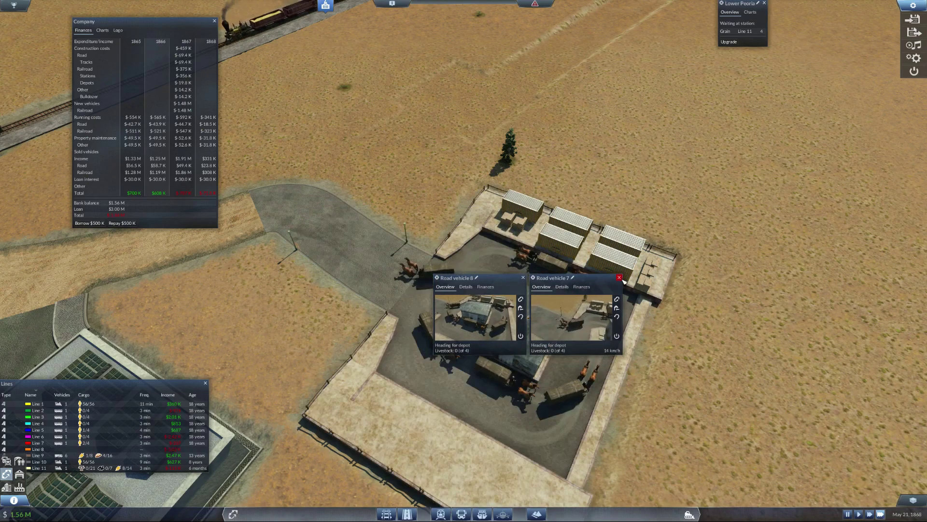
{"action": "left_click", "coordinate": [620, 278]}
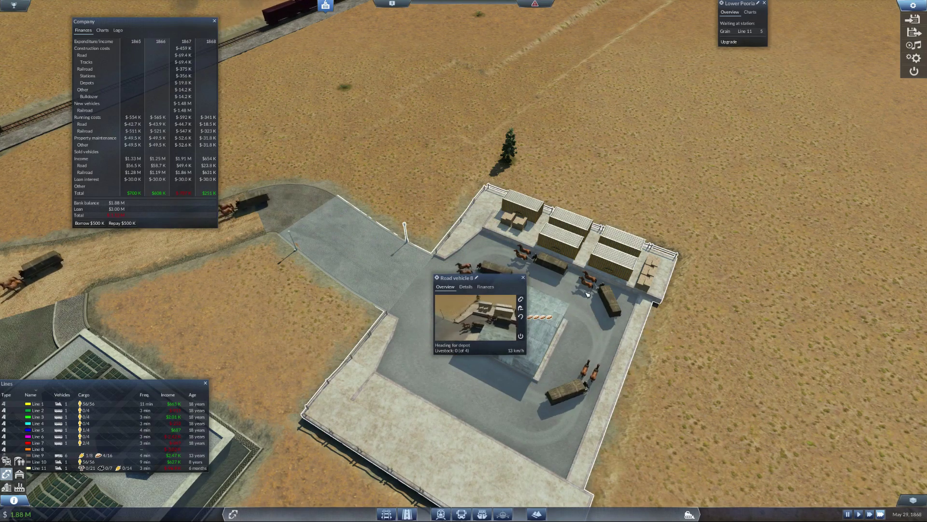
{"action": "left_click", "coordinate": [573, 279]}
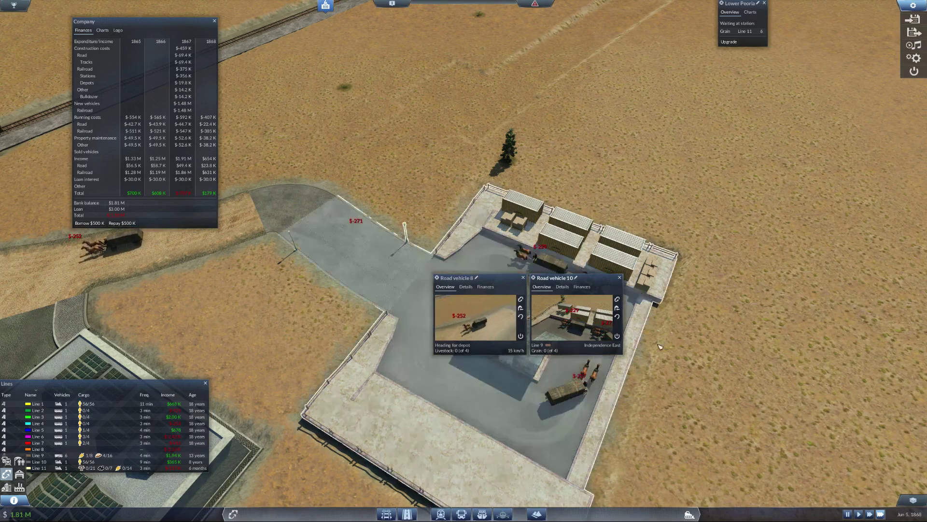
{"action": "scroll", "coordinate": [659, 347], "scroll_direction": "down", "scroll_amount": 5}
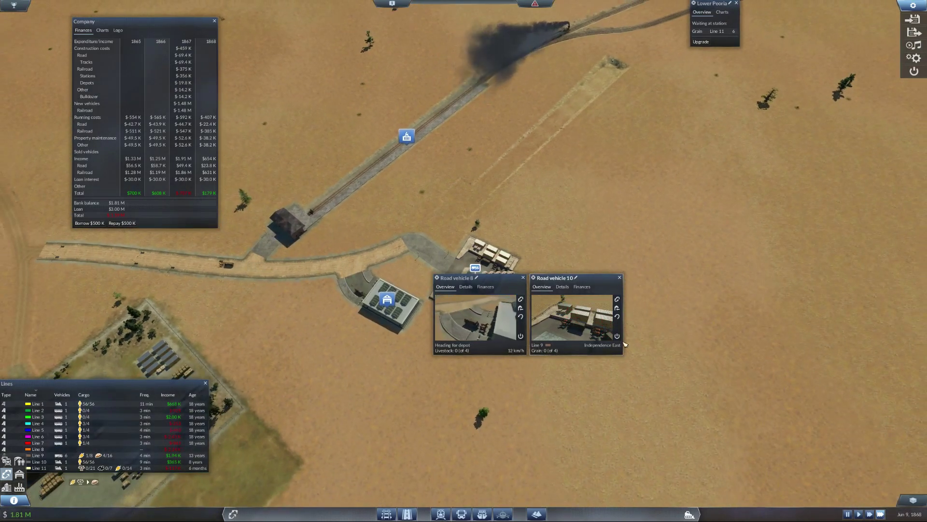
Step: Send Road vehicles 10 and 9 to the depot and close the 8, 9 and 10 windows
{"action": "left_click", "coordinate": [618, 309]}
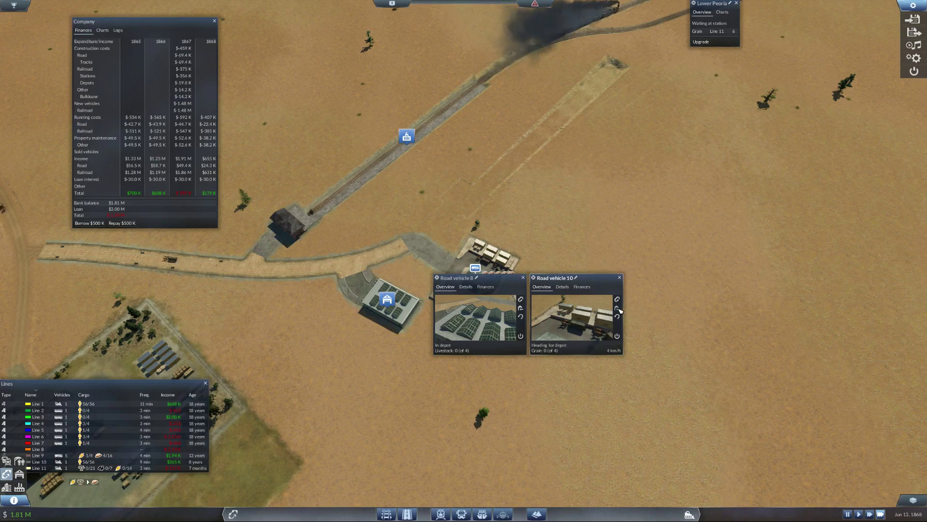
{"action": "left_click", "coordinate": [620, 278]}
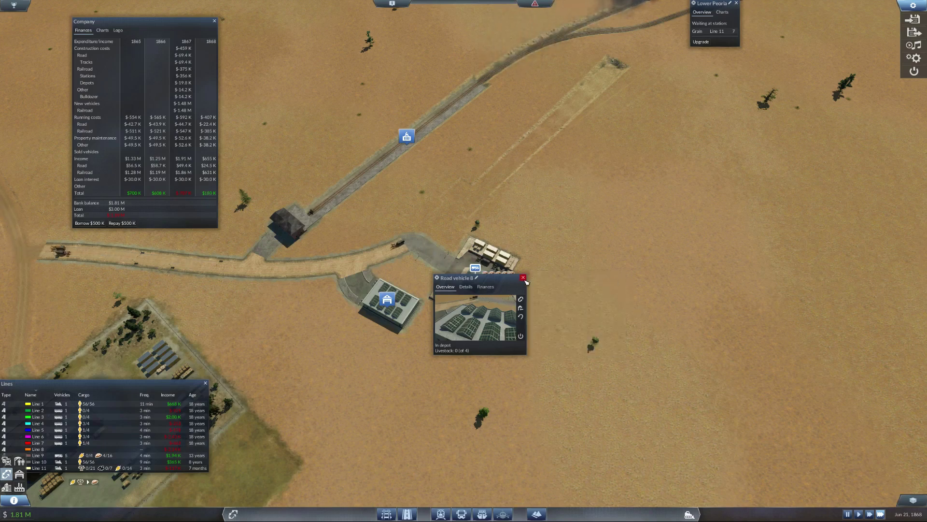
{"action": "left_click", "coordinate": [523, 277]}
{"action": "left_click", "coordinate": [490, 254]}
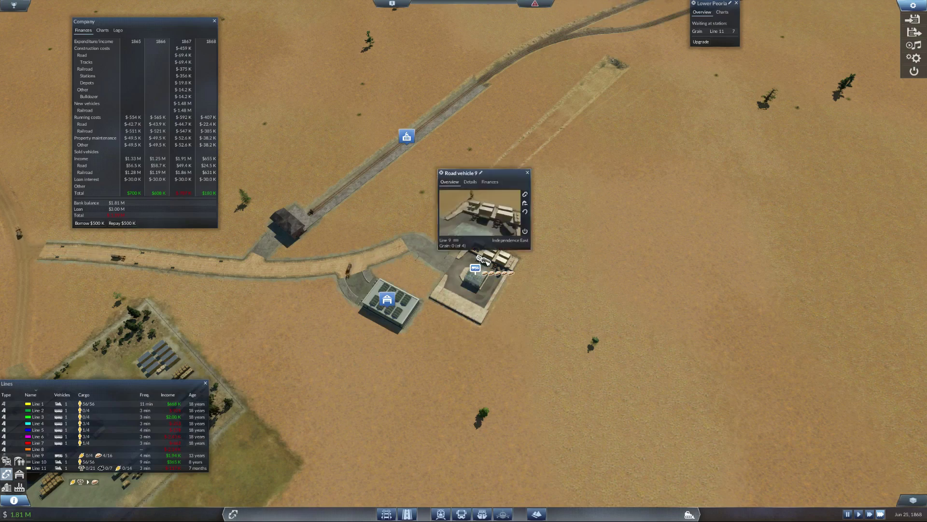
{"action": "left_click", "coordinate": [525, 203]}
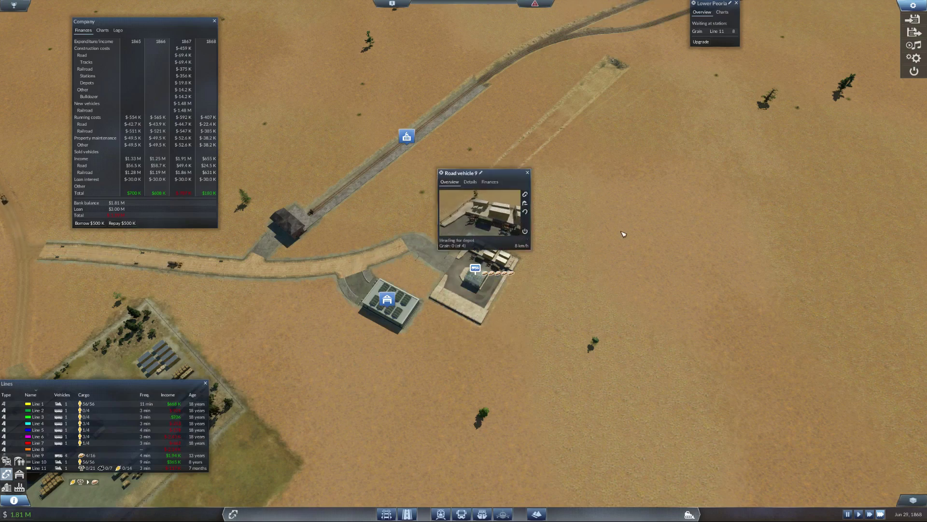
{"action": "scroll", "coordinate": [625, 251], "scroll_direction": "down", "scroll_amount": 5}
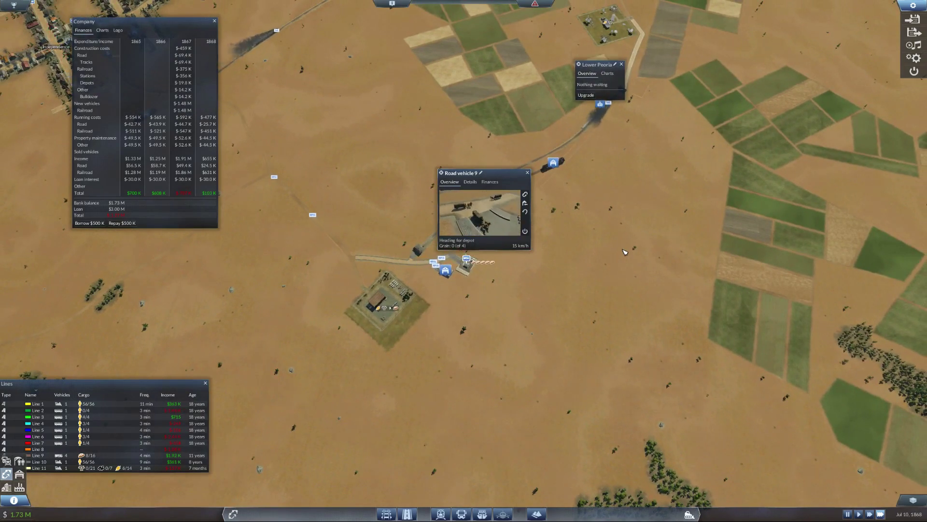
{"action": "left_click", "coordinate": [528, 173]}
{"action": "scroll", "coordinate": [464, 268], "scroll_direction": "up", "scroll_amount": 5}
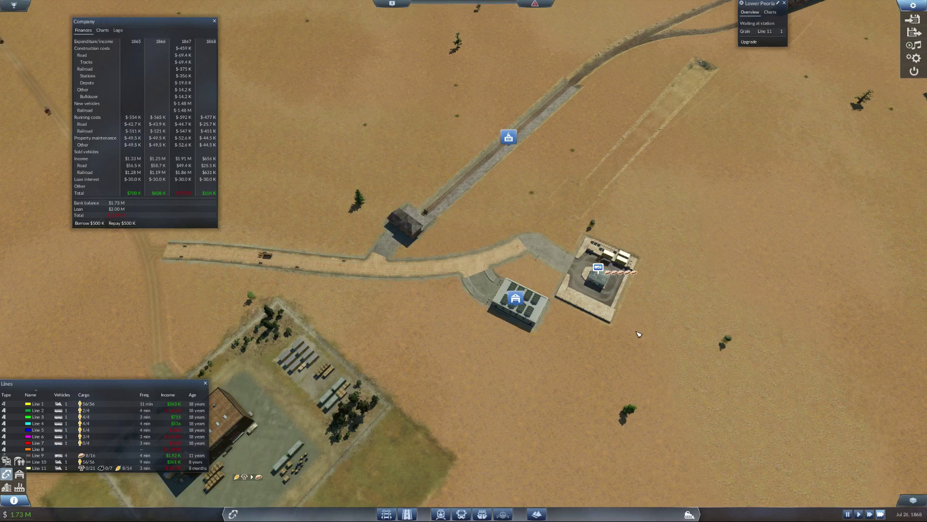
Step: Set the four trucks in Independence Road depot #2 to carry food and assign all to Line 9
{"action": "left_click", "coordinate": [516, 303]}
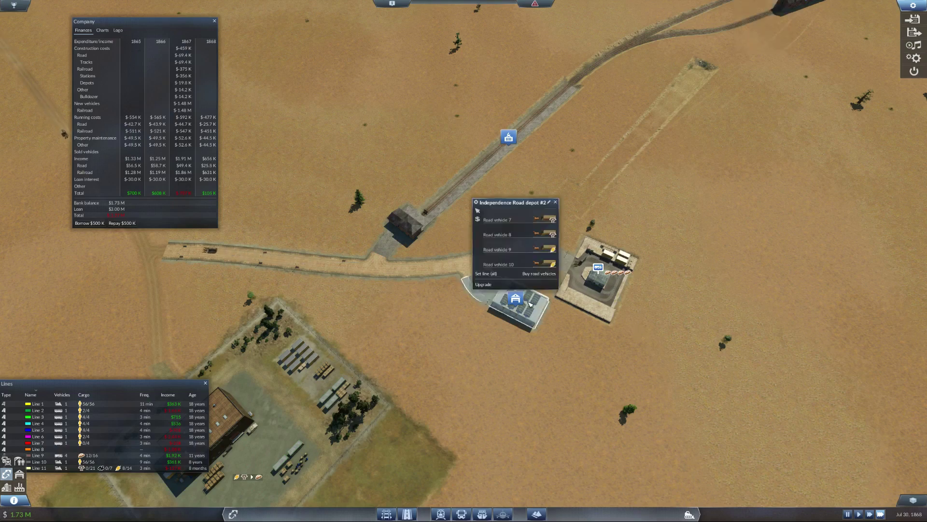
{"action": "left_click", "coordinate": [553, 220]}
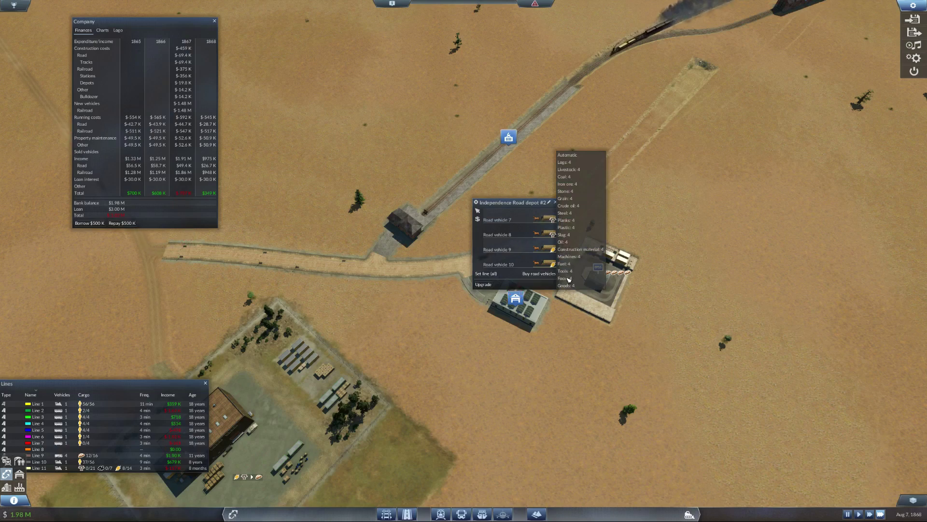
{"action": "left_click", "coordinate": [553, 244]}
{"action": "left_click", "coordinate": [552, 235]}
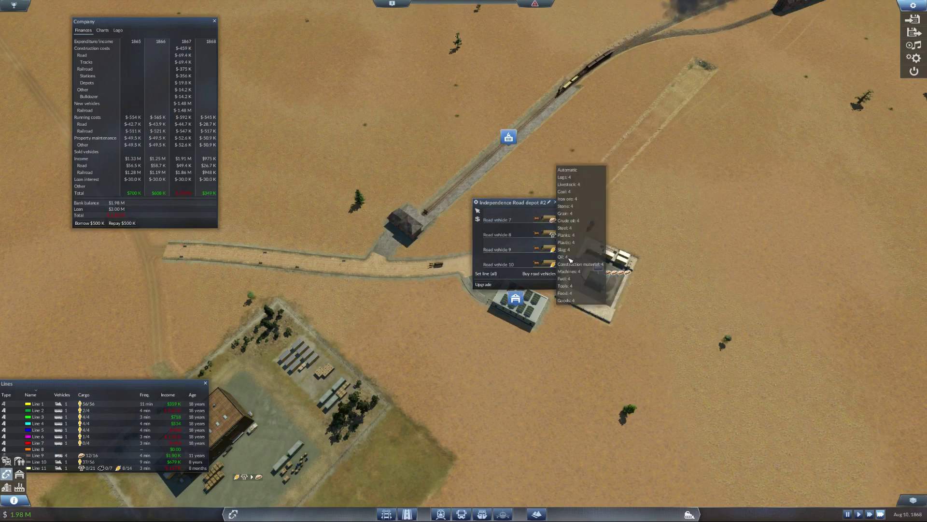
{"action": "left_click", "coordinate": [569, 296]}
{"action": "left_click", "coordinate": [553, 250]}
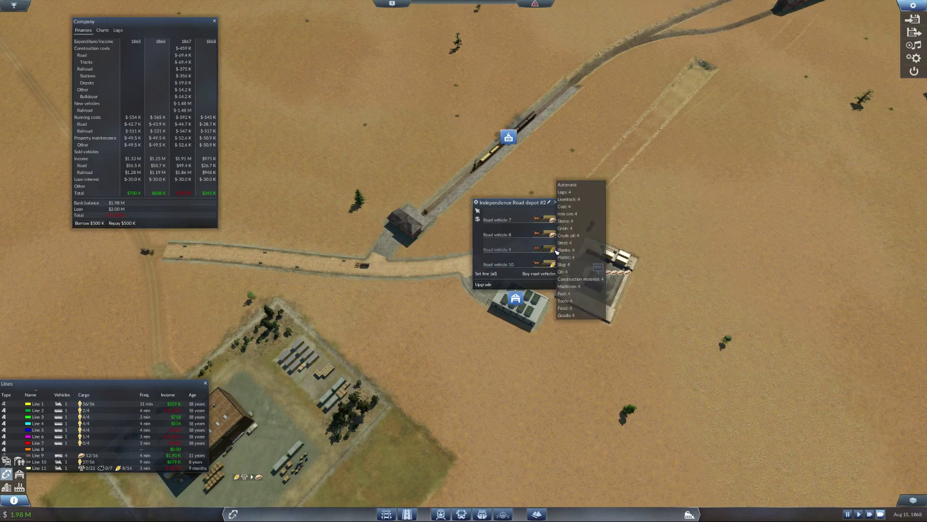
{"action": "left_click", "coordinate": [571, 307]}
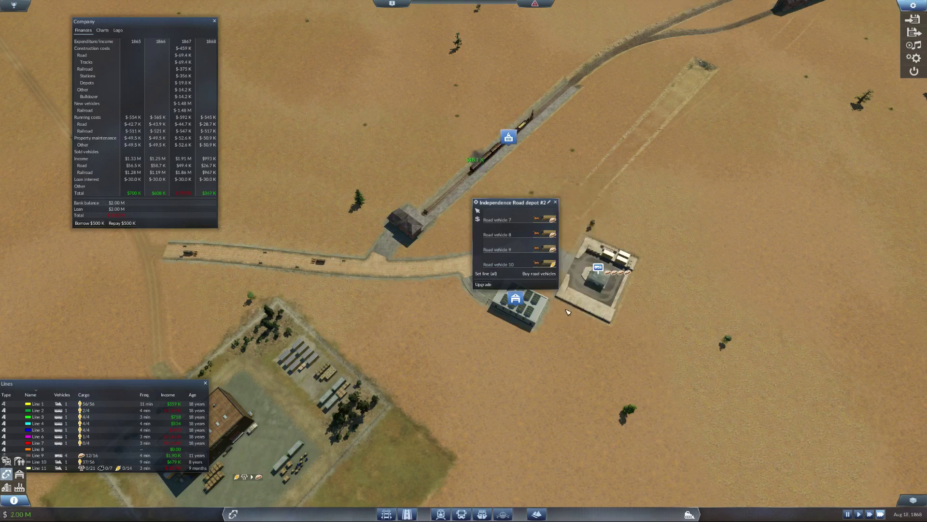
{"action": "left_click", "coordinate": [553, 263]}
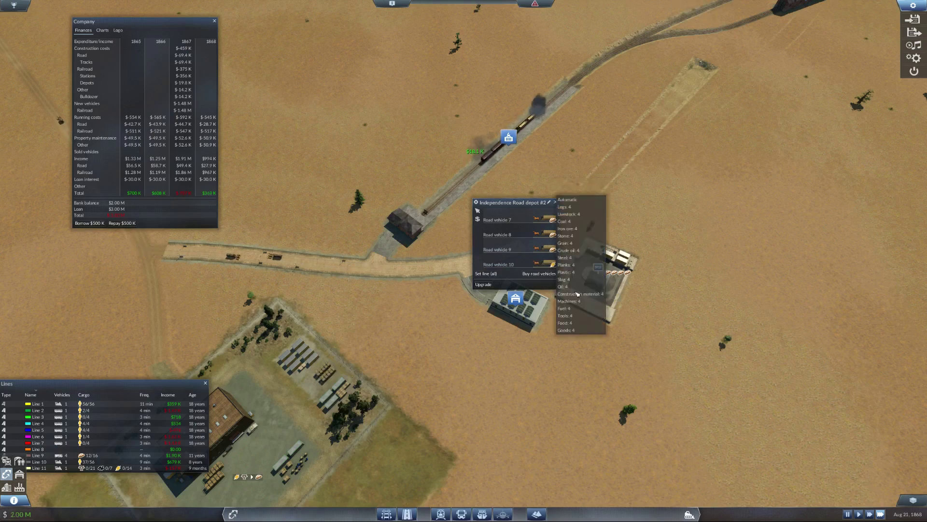
{"action": "left_click", "coordinate": [566, 322]}
{"action": "left_click", "coordinate": [486, 275]}
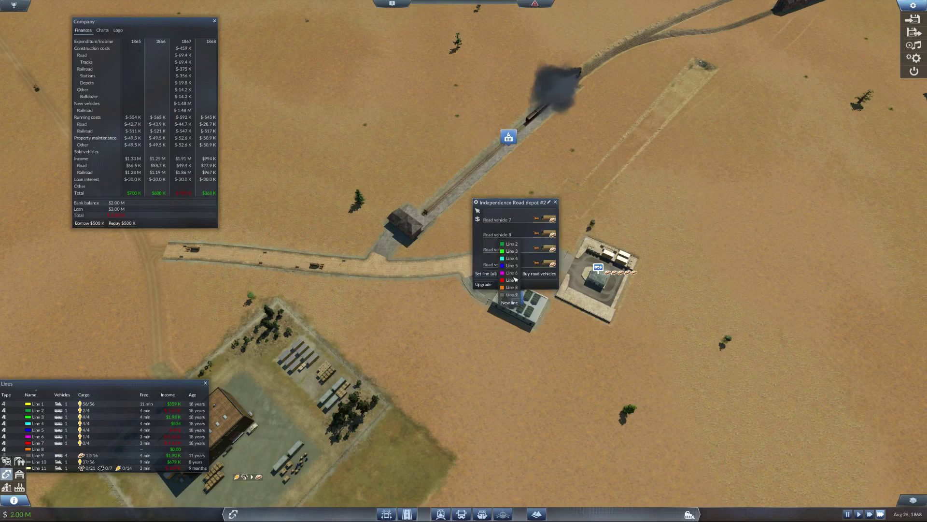
{"action": "left_click", "coordinate": [517, 295]}
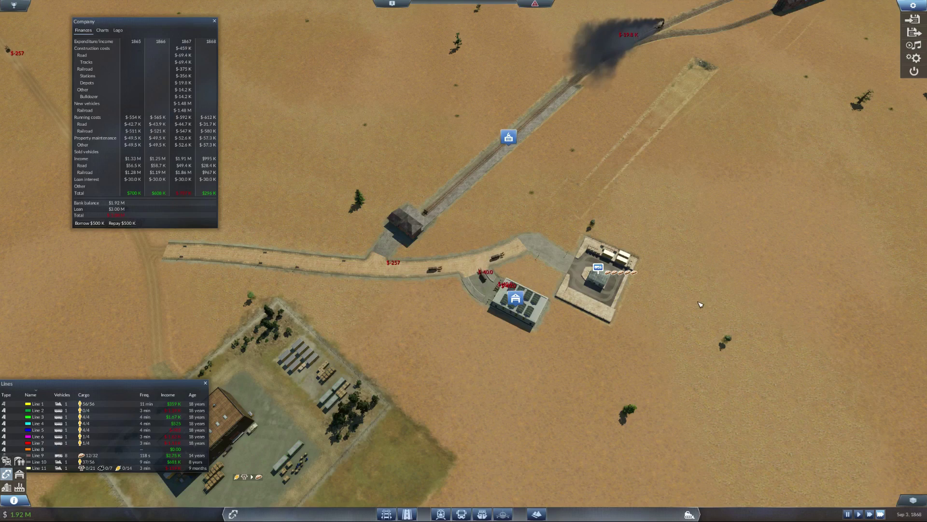
{"action": "scroll", "coordinate": [700, 304], "scroll_direction": "down", "scroll_amount": 3}
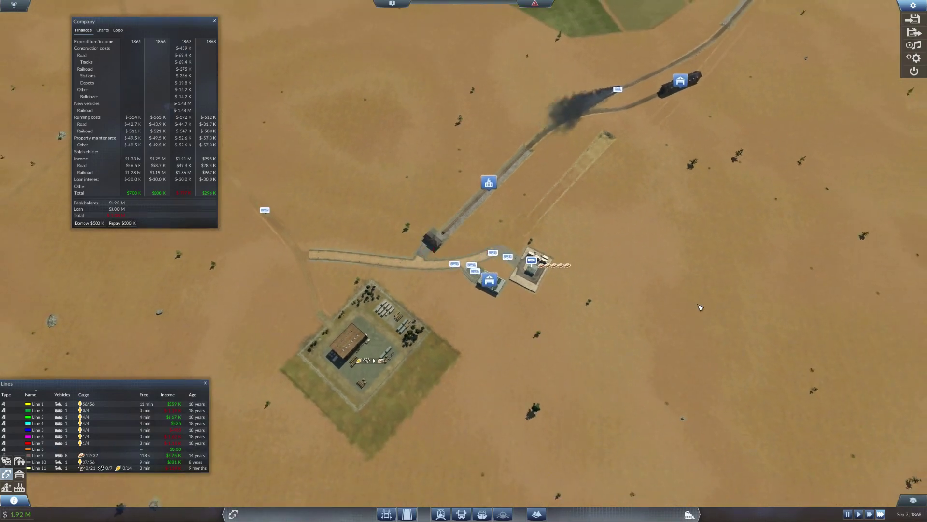
{"action": "scroll", "coordinate": [668, 315], "scroll_direction": "up", "scroll_amount": 3}
{"action": "scroll", "coordinate": [669, 315], "scroll_direction": "up", "scroll_amount": 3}
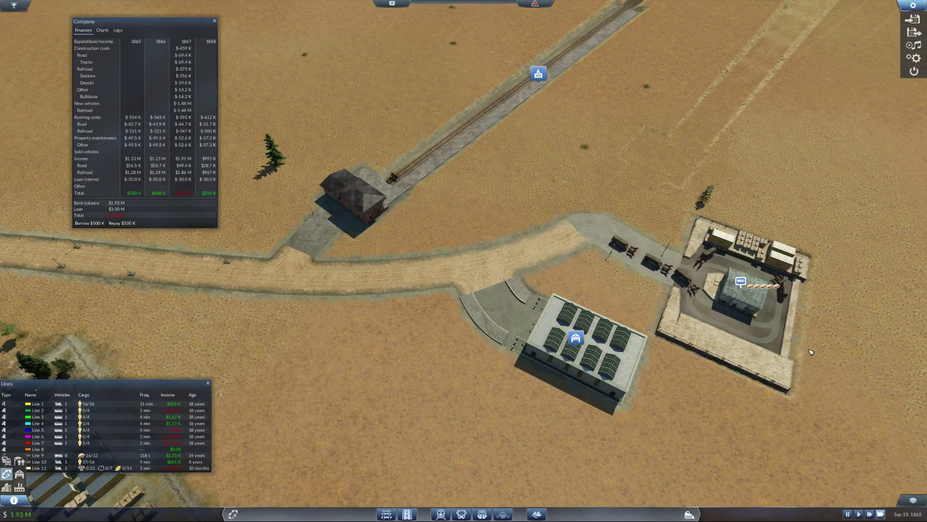
{"action": "scroll", "coordinate": [813, 351], "scroll_direction": "down", "scroll_amount": 5}
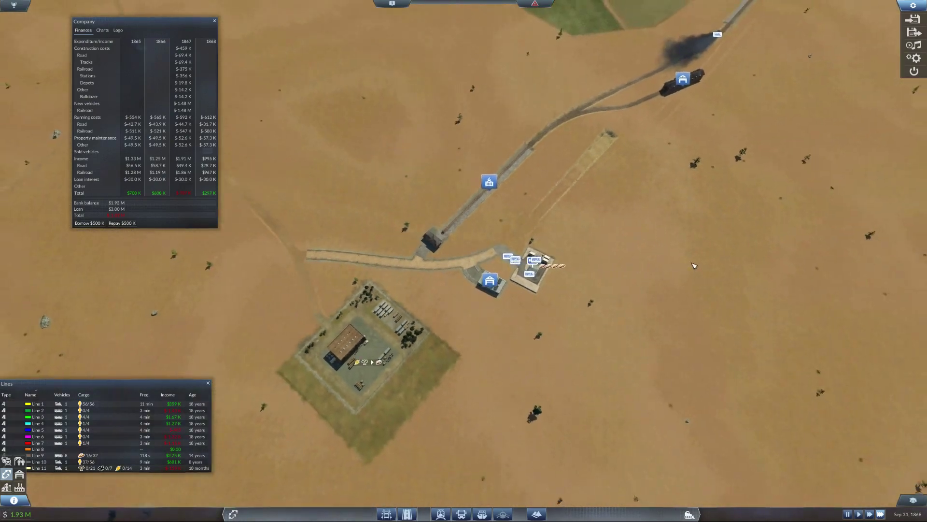
{"action": "scroll", "coordinate": [694, 266], "scroll_direction": "down", "scroll_amount": 5}
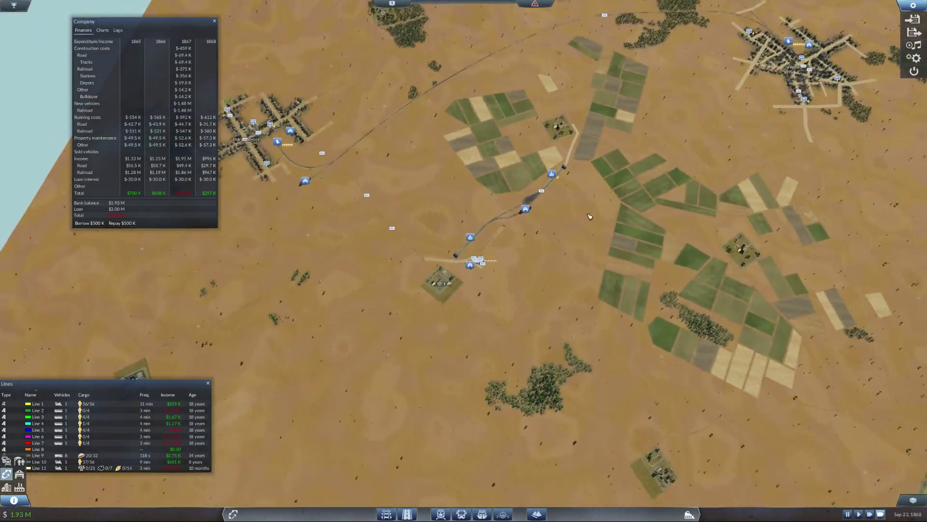
{"action": "scroll", "coordinate": [584, 217], "scroll_direction": "up", "scroll_amount": 3}
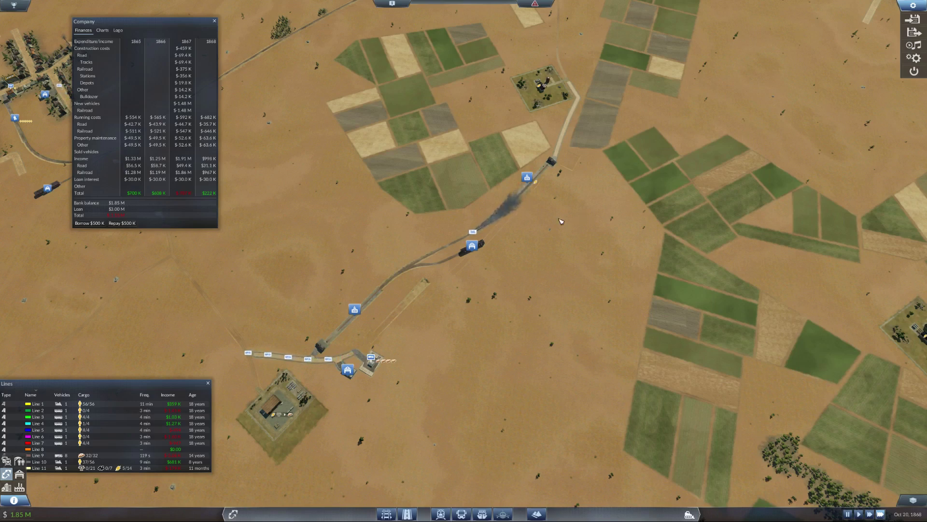
Step: Check the Peoria Farm #2 and Lower Peoria station info, then pan along the rail line
{"action": "left_click", "coordinate": [560, 96]}
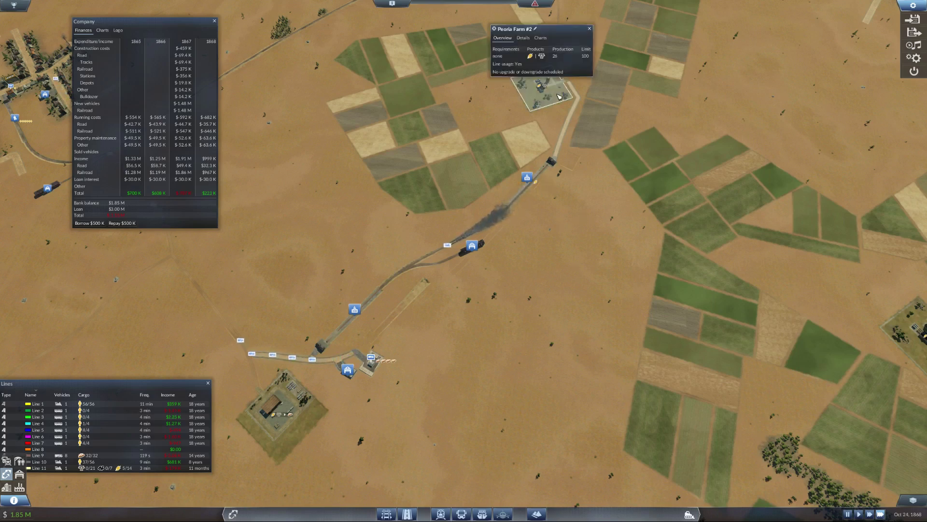
{"action": "scroll", "coordinate": [559, 96], "scroll_direction": "up", "scroll_amount": 5}
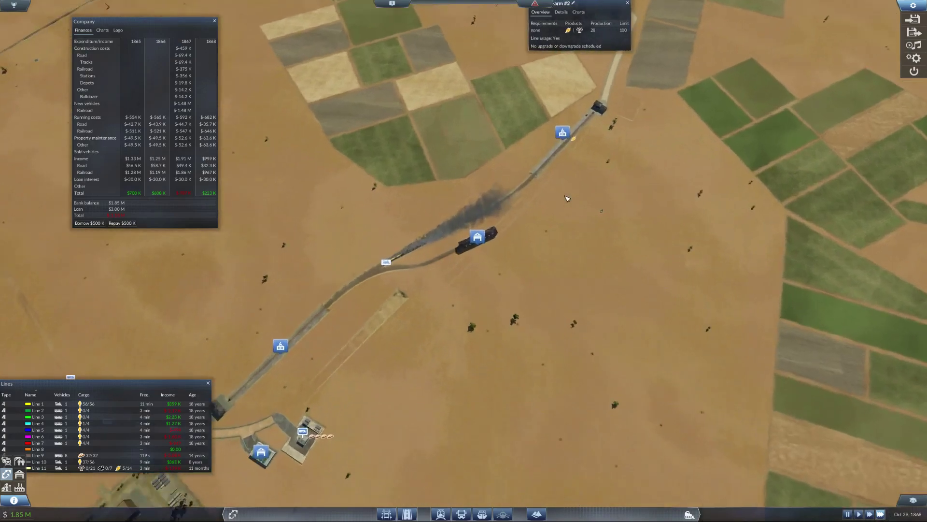
{"action": "left_click", "coordinate": [599, 106]}
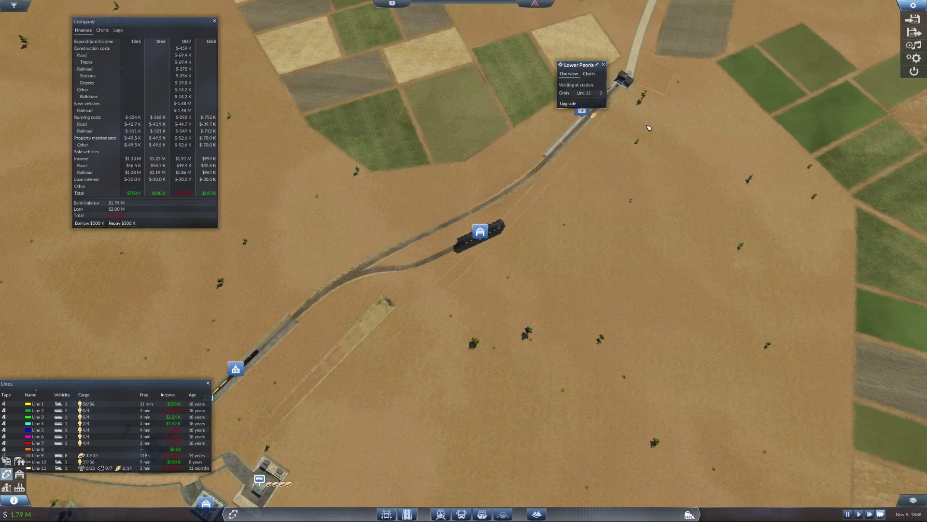
{"action": "key", "text": "s"}
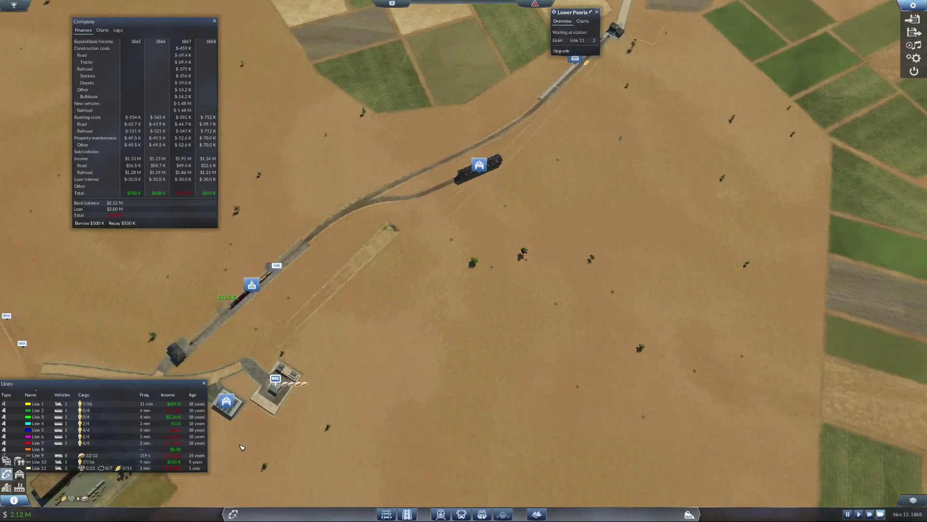
{"action": "key", "text": "s"}
{"action": "key", "text": "a"}
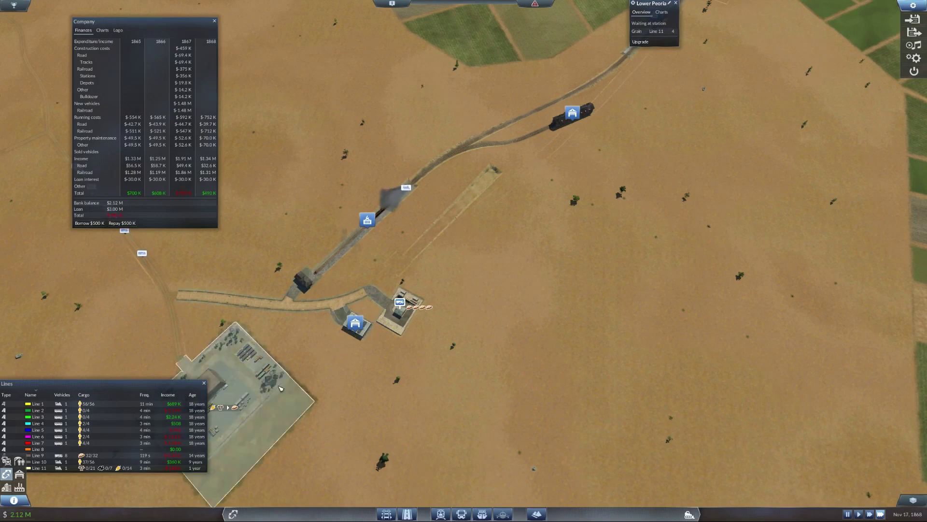
Step: Review the food plant's stored cargo, then open the Peoria farm info showing production 42
{"action": "left_click", "coordinate": [263, 389]}
{"action": "left_click", "coordinate": [206, 360]}
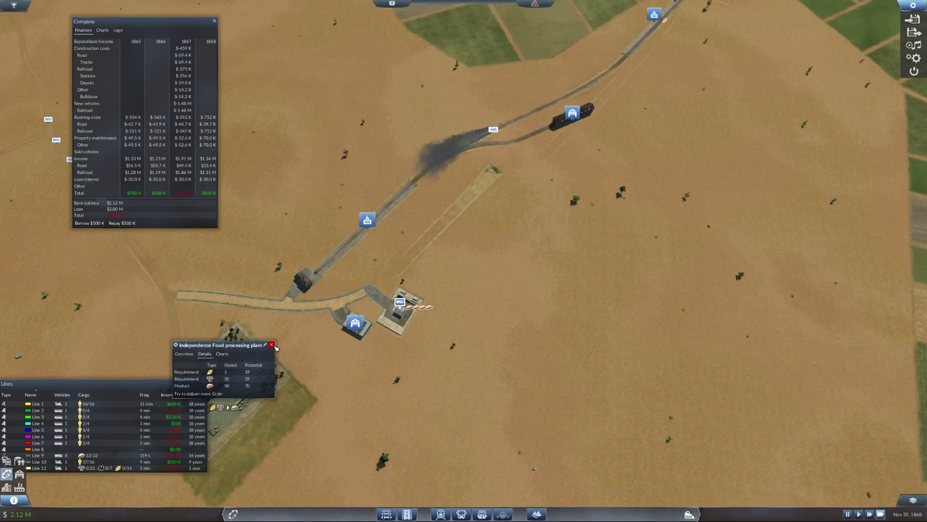
{"action": "left_click", "coordinate": [272, 345]}
{"action": "key", "text": "w"}
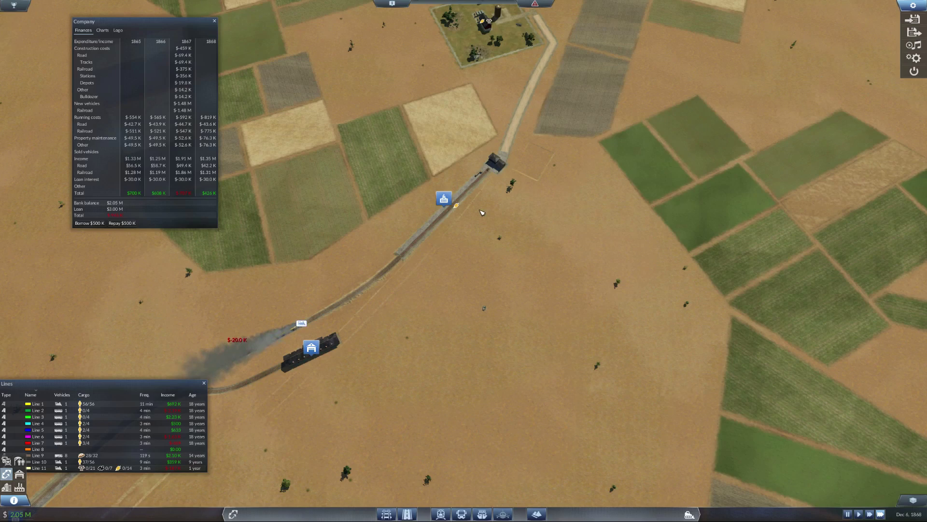
{"action": "scroll", "coordinate": [470, 210], "scroll_direction": "up", "scroll_amount": 1}
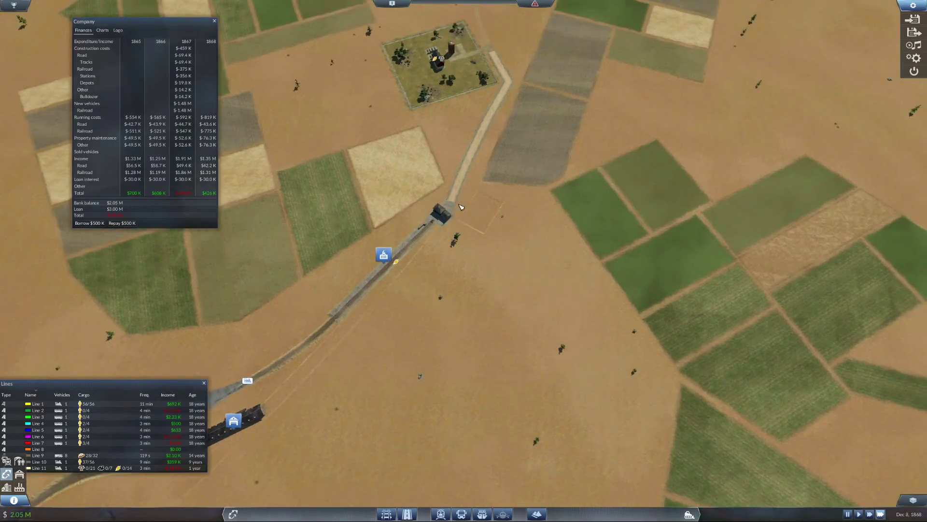
{"action": "left_click", "coordinate": [457, 81]}
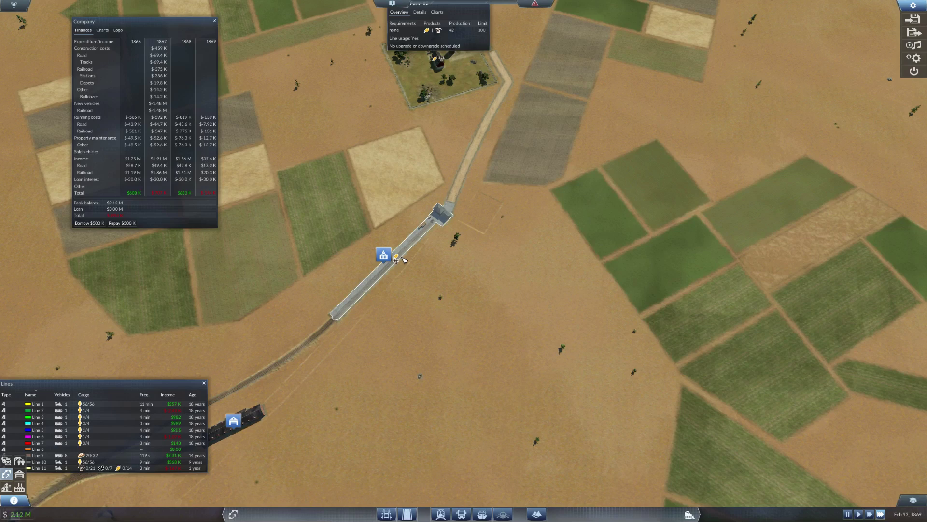
Step: Jump the map view to Line 11's route from the Lines window
{"action": "left_click", "coordinate": [96, 468]}
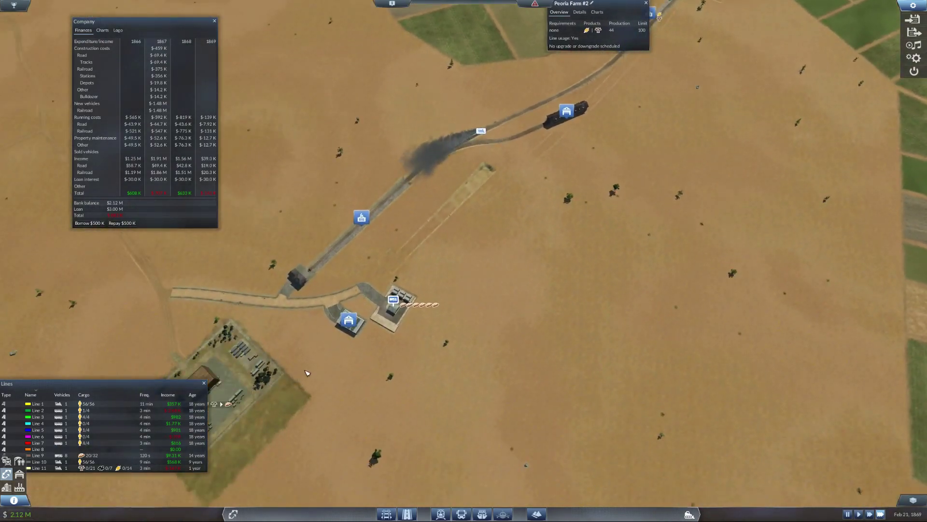
{"action": "scroll", "coordinate": [331, 364], "scroll_direction": "down", "scroll_amount": 3}
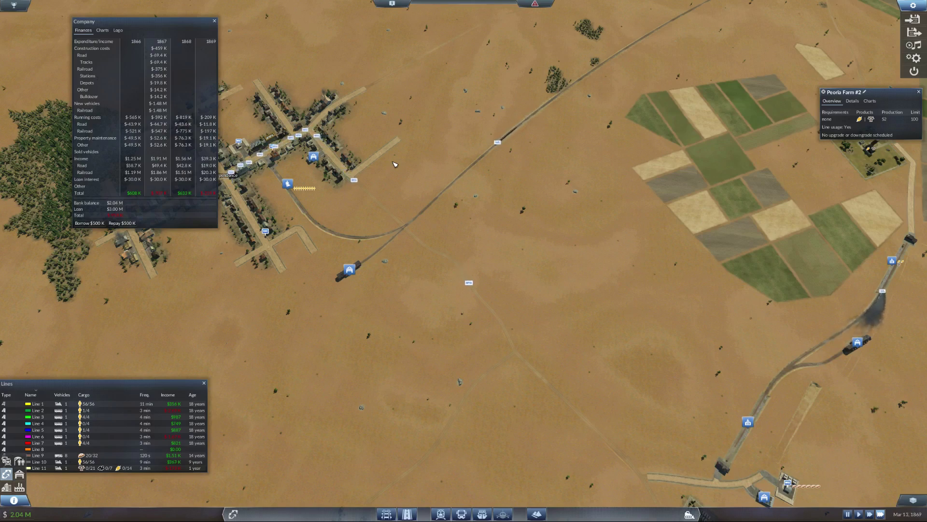
{"action": "scroll", "coordinate": [395, 165], "scroll_direction": "up", "scroll_amount": 3}
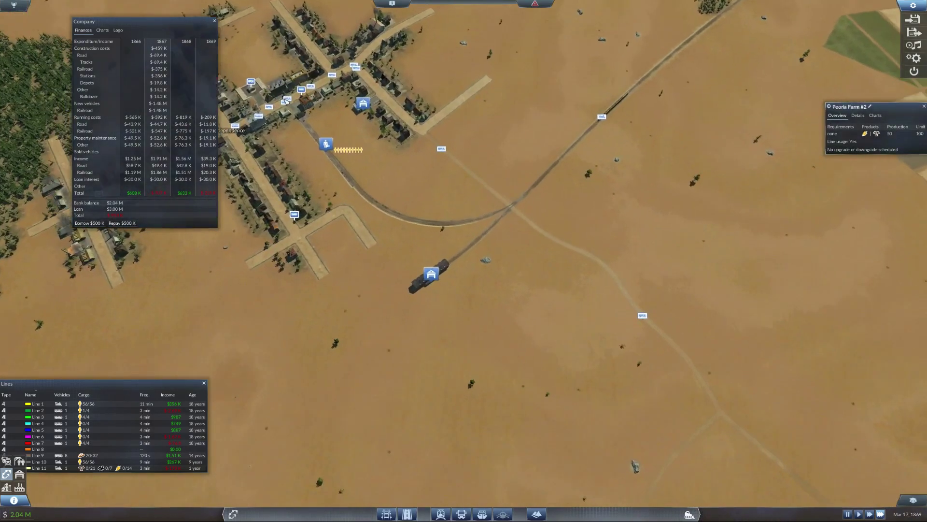
{"action": "scroll", "coordinate": [443, 269], "scroll_direction": "up", "scroll_amount": 3}
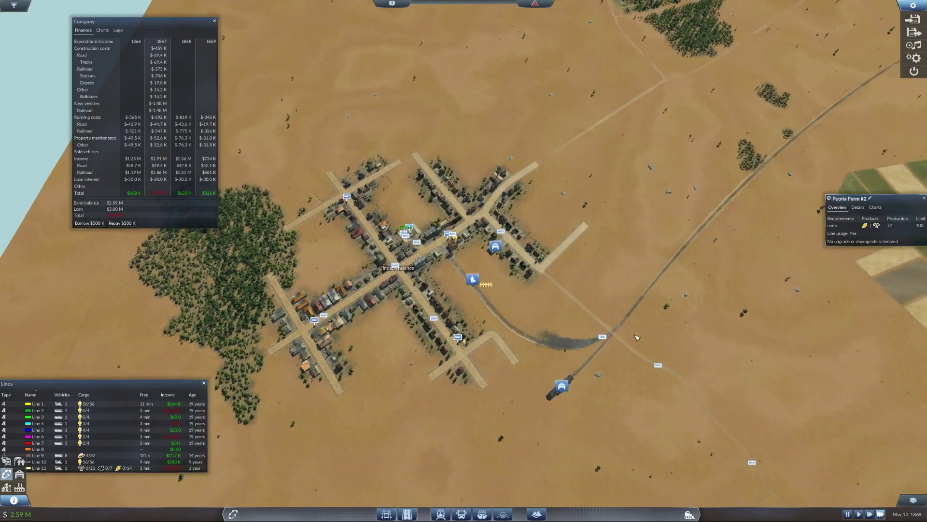
Step: Pan from Peoria Farm south along the track toward Independence East station
{"action": "key", "text": "d"}
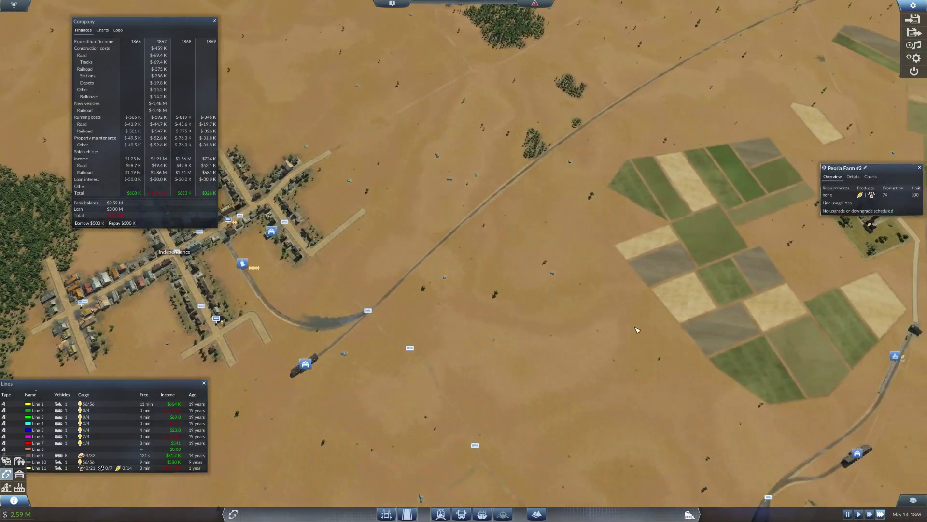
{"action": "key", "text": "s"}
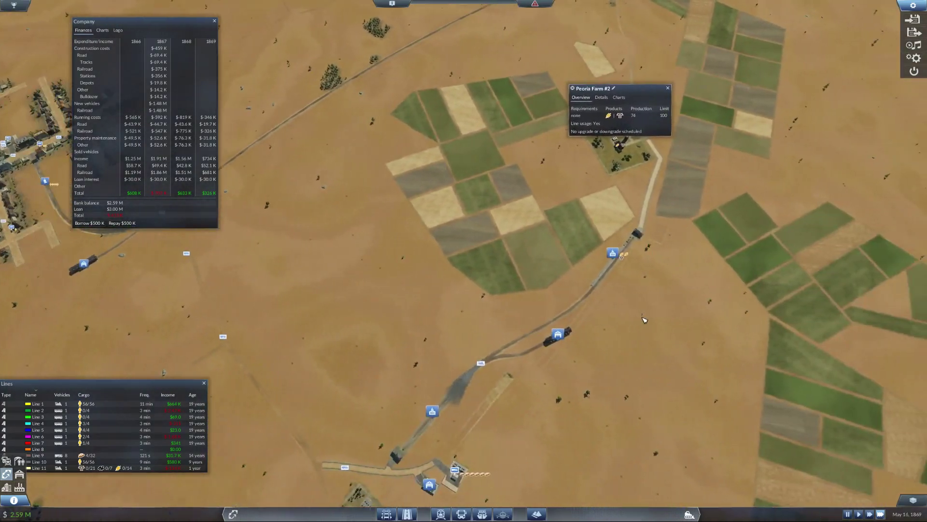
{"action": "scroll", "coordinate": [616, 304], "scroll_direction": "up", "scroll_amount": 3}
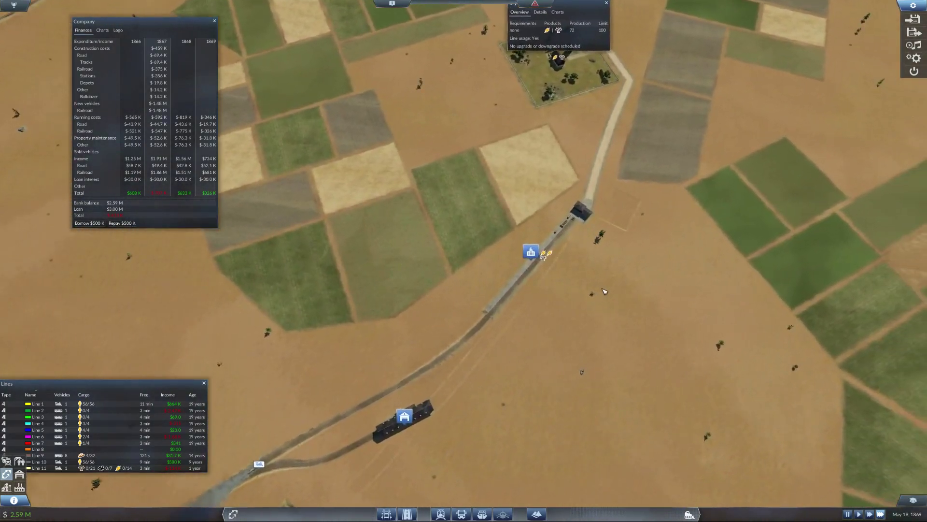
{"action": "scroll", "coordinate": [604, 291], "scroll_direction": "up", "scroll_amount": 5}
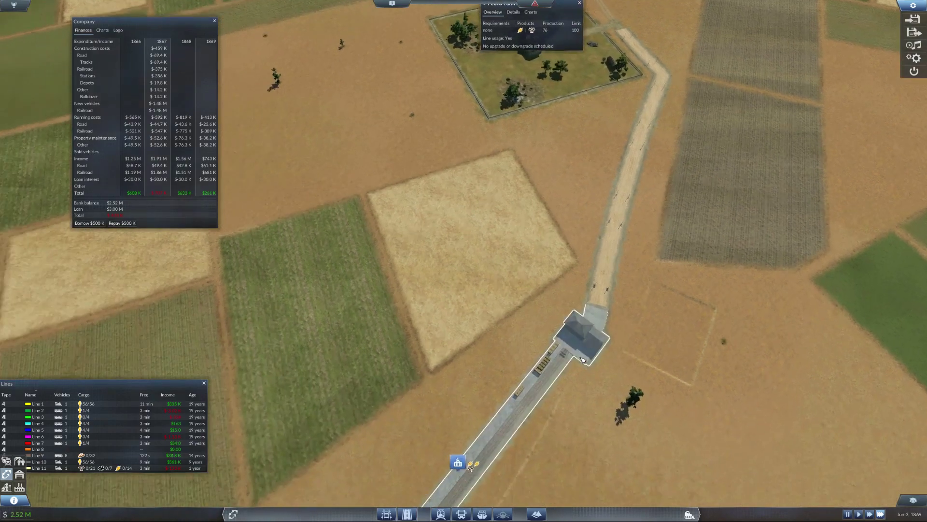
{"action": "key", "text": "s"}
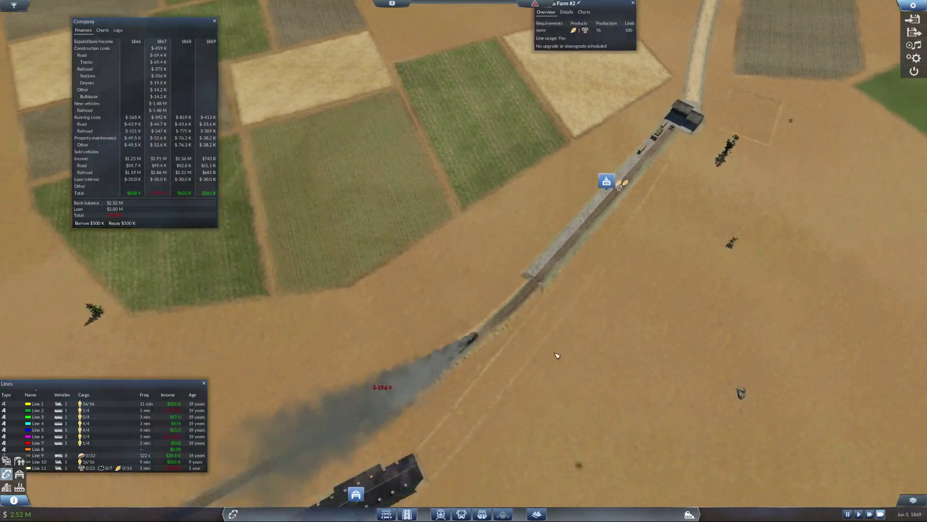
{"action": "key", "text": "s"}
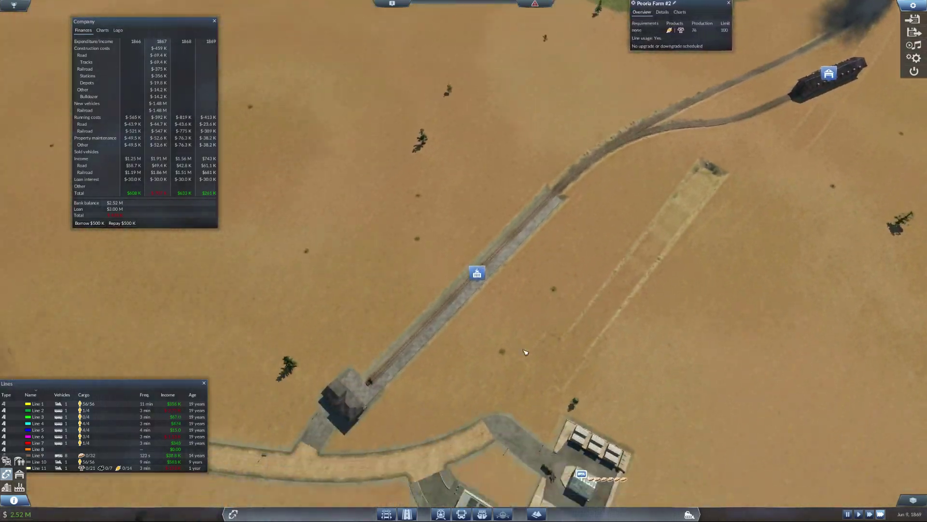
{"action": "key", "text": "d"}
Step: Check Independence East station's info, then pan back toward the town
{"action": "left_click", "coordinate": [468, 327]}
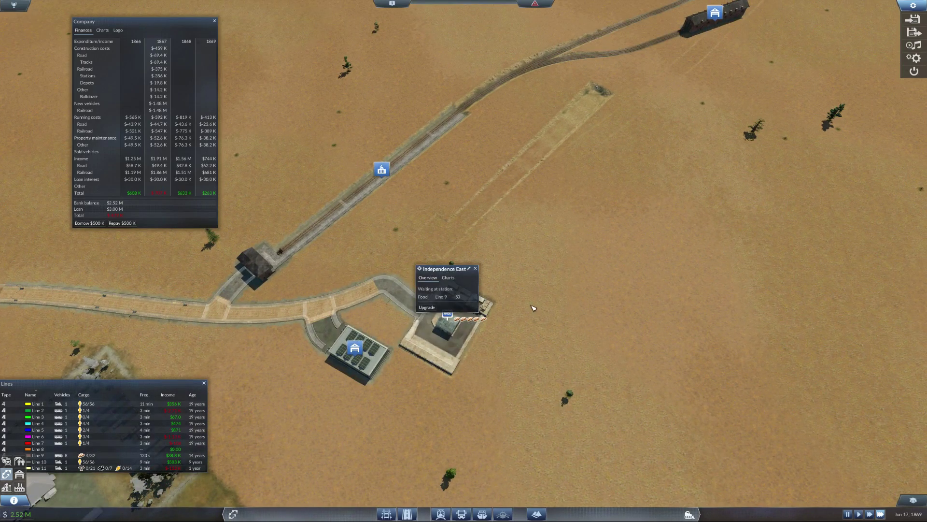
{"action": "left_click", "coordinate": [475, 268]}
{"action": "scroll", "coordinate": [558, 321], "scroll_direction": "down", "scroll_amount": 2}
{"action": "scroll", "coordinate": [561, 323], "scroll_direction": "down", "scroll_amount": 5}
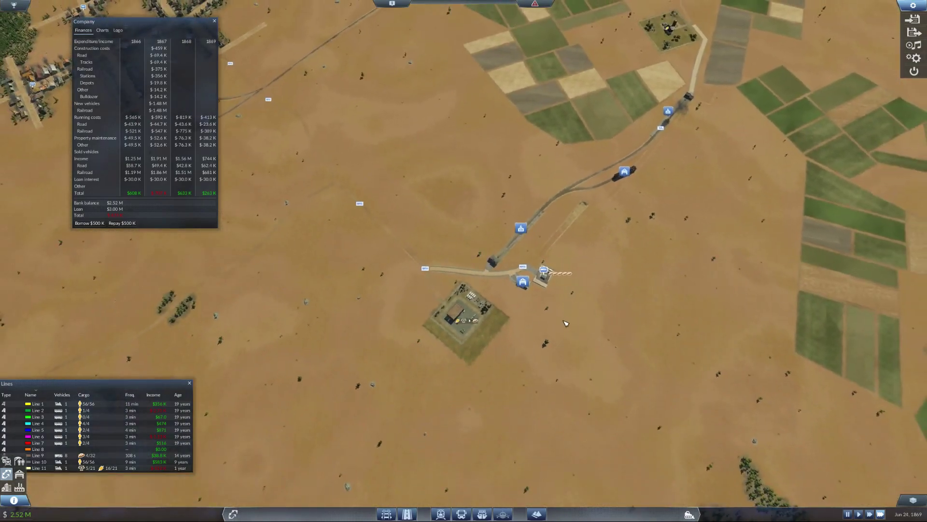
{"action": "key", "text": "w"}
{"action": "key", "text": "a"}
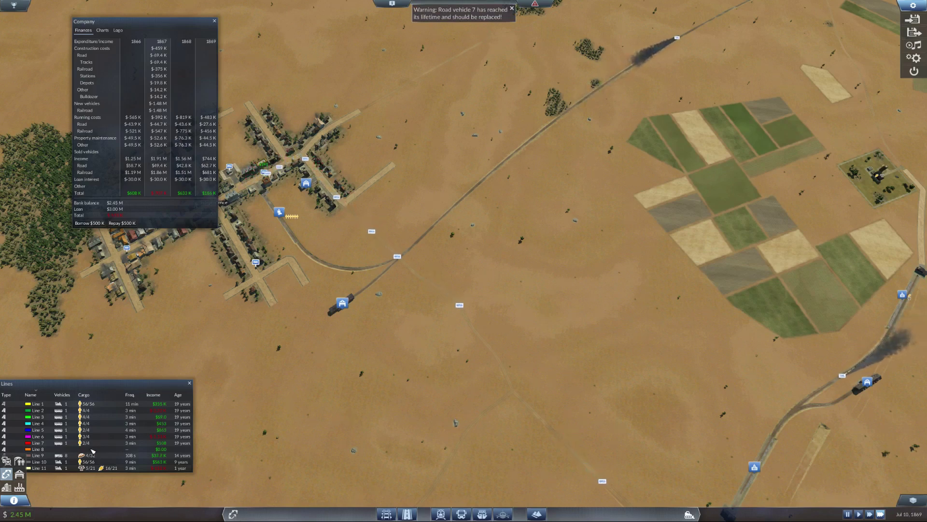
Step: Review Line 7's details, then close them and the company finances window
{"action": "left_click", "coordinate": [35, 444]}
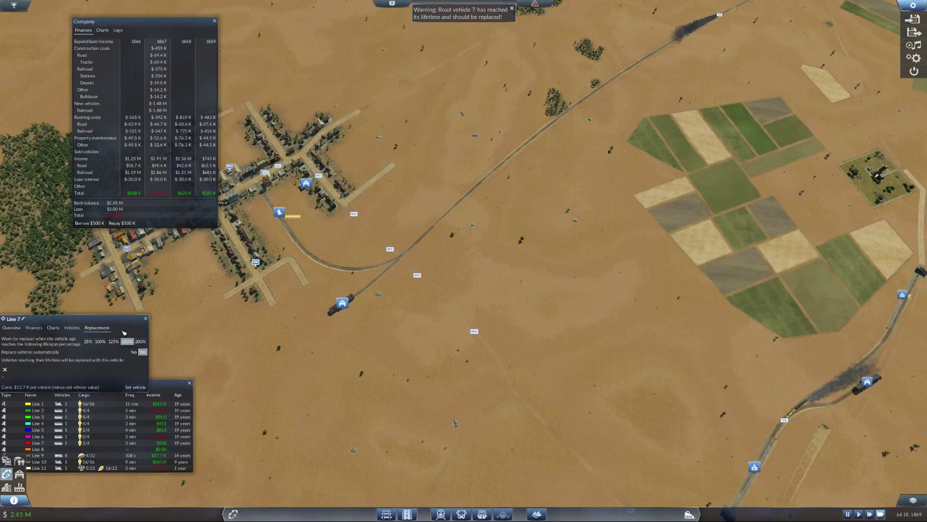
{"action": "key", "text": "Escape"}
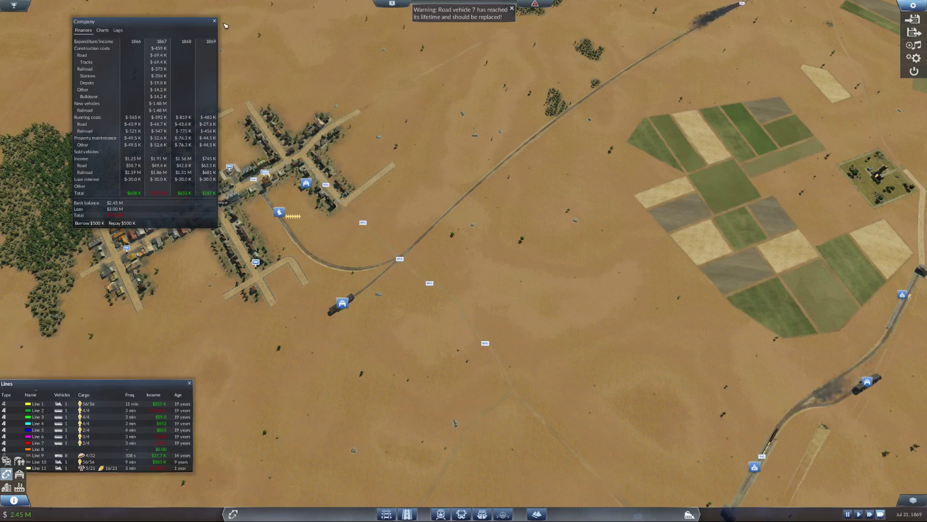
{"action": "left_click", "coordinate": [214, 21]}
Step: Pan along the rail line up to the farm
{"action": "key", "text": "Right"}
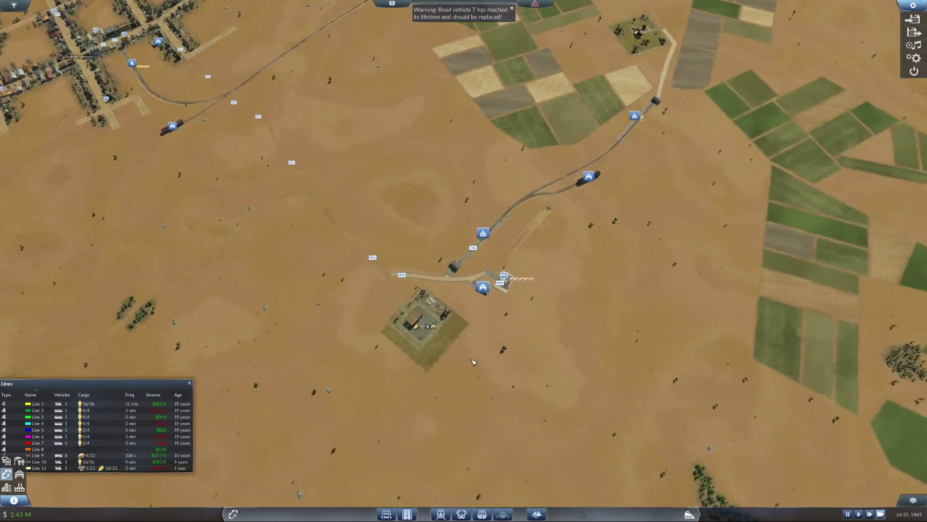
{"action": "scroll", "coordinate": [431, 315], "scroll_direction": "up", "scroll_amount": 3}
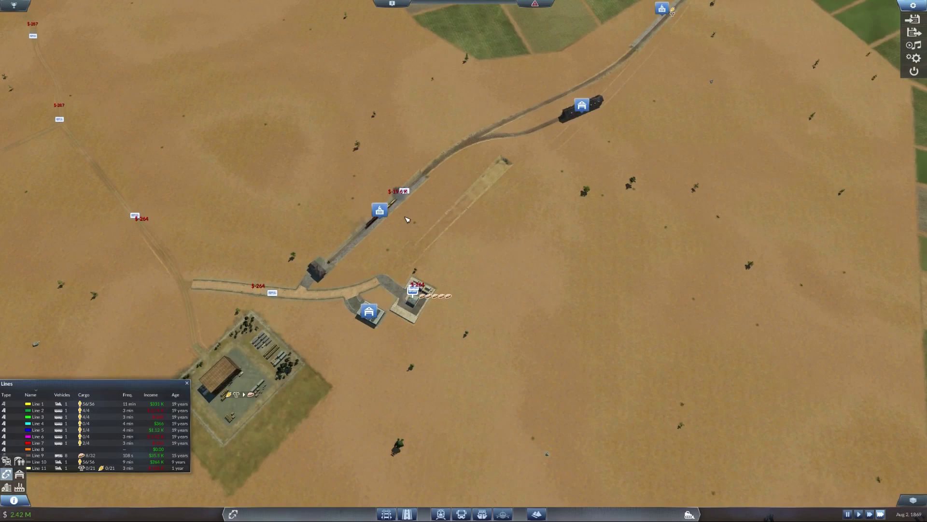
{"action": "key", "text": "Right"}
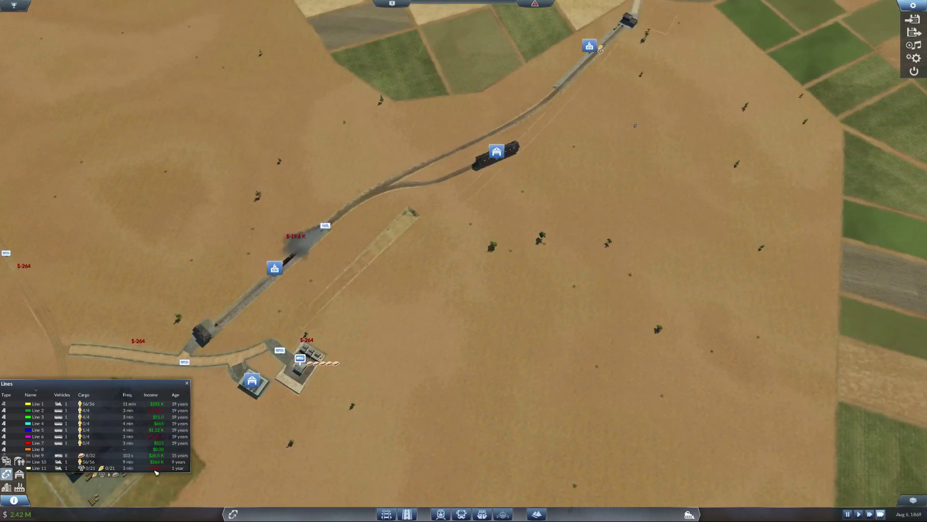
{"action": "key", "text": "Right"}
{"action": "key", "text": "Up"}
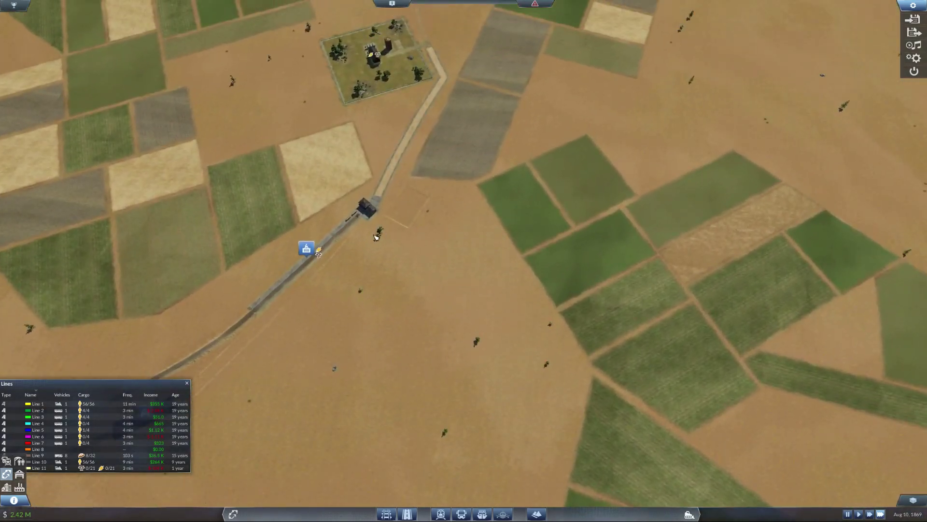
Step: Check Lower Peoria's waiting cargo, then show Peoria Farm #2's production info centred on the farm
{"action": "left_click", "coordinate": [335, 239]}
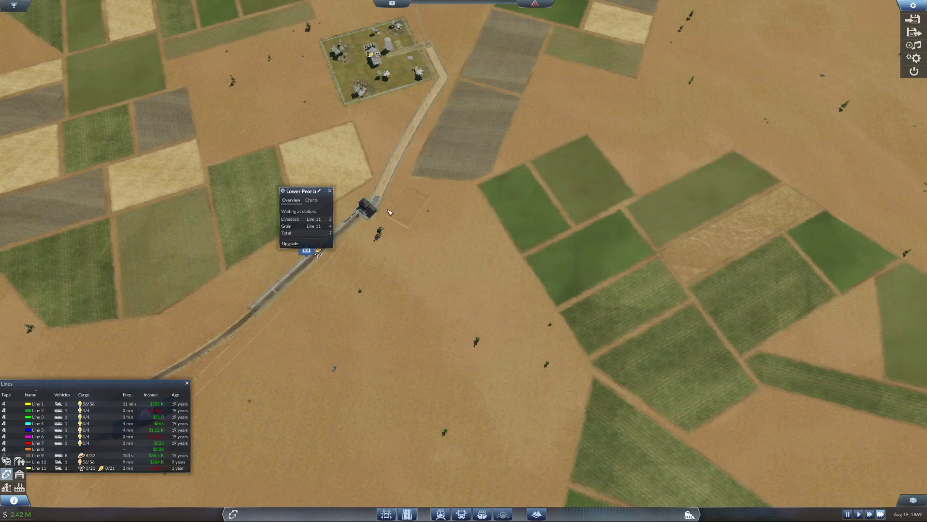
{"action": "left_click", "coordinate": [402, 69]}
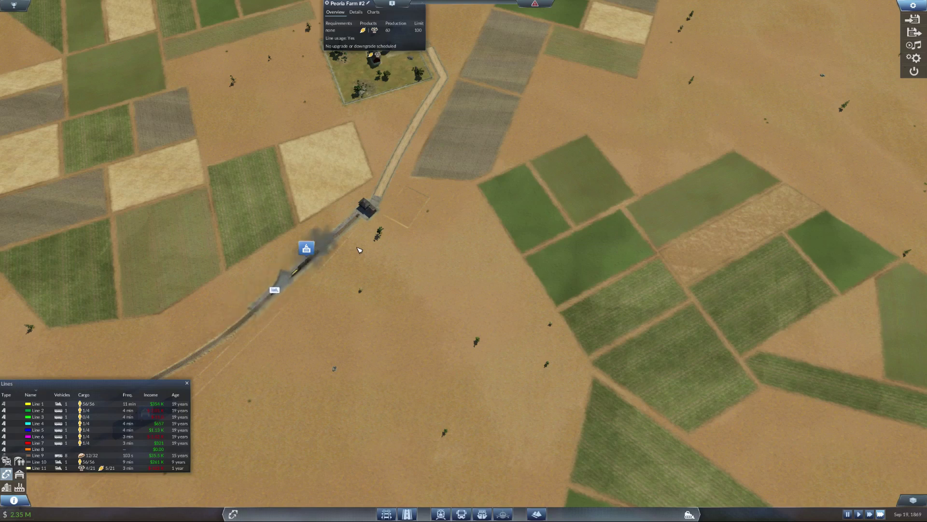
{"action": "key", "text": "s"}
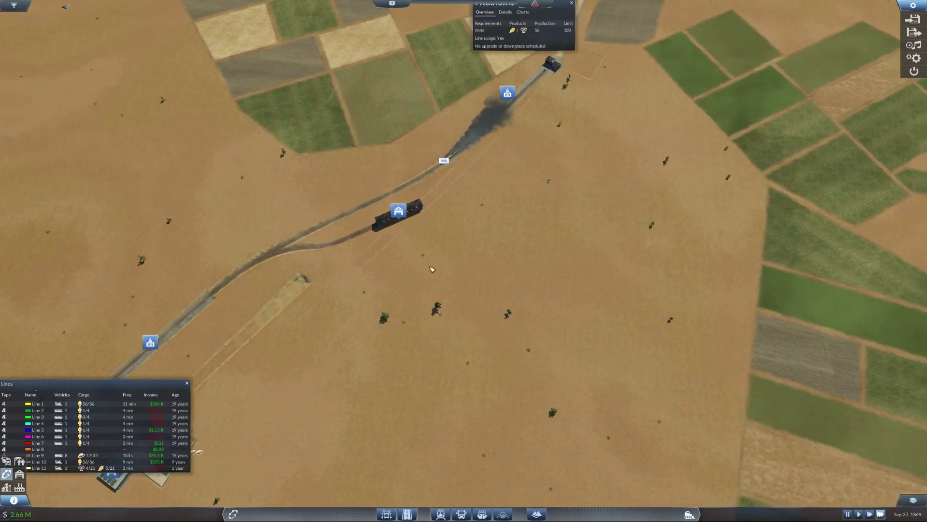
{"action": "key", "text": "w"}
{"action": "scroll", "coordinate": [405, 217], "scroll_direction": "up", "scroll_amount": 3}
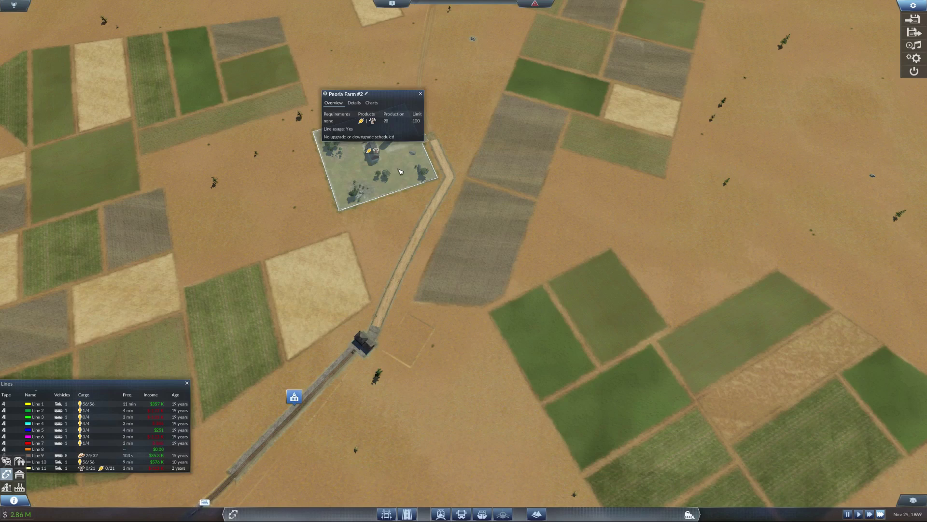
Step: Check the Independence food processing plant's stored and required goods
{"action": "key", "text": "s"}
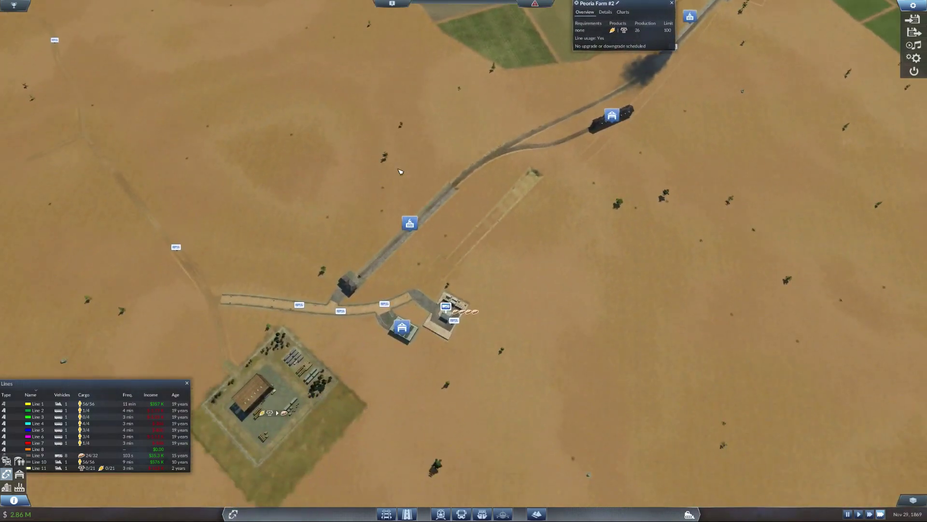
{"action": "key", "text": "s"}
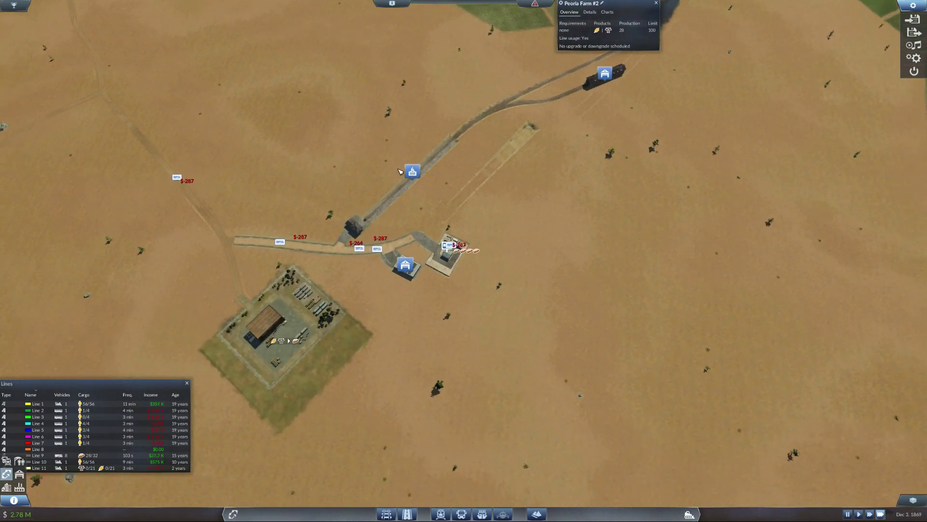
{"action": "left_click", "coordinate": [292, 323]}
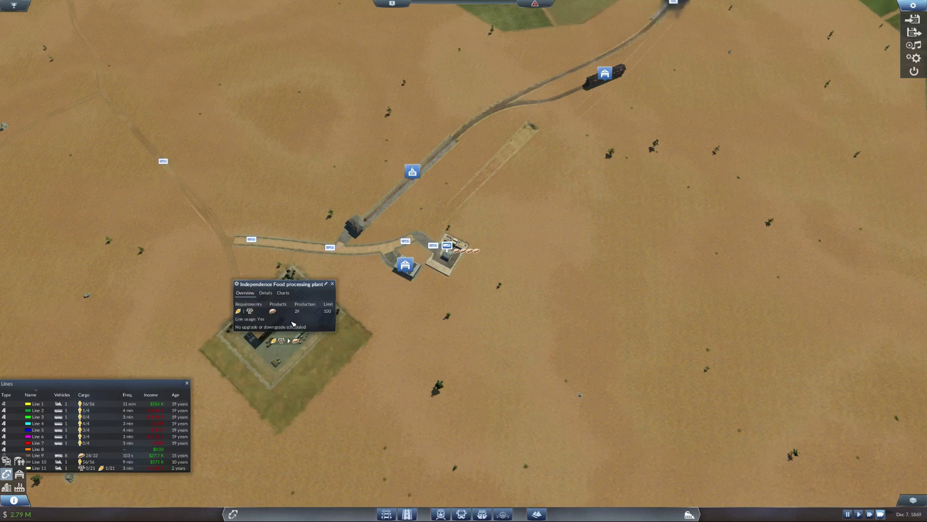
{"action": "left_click", "coordinate": [270, 293]}
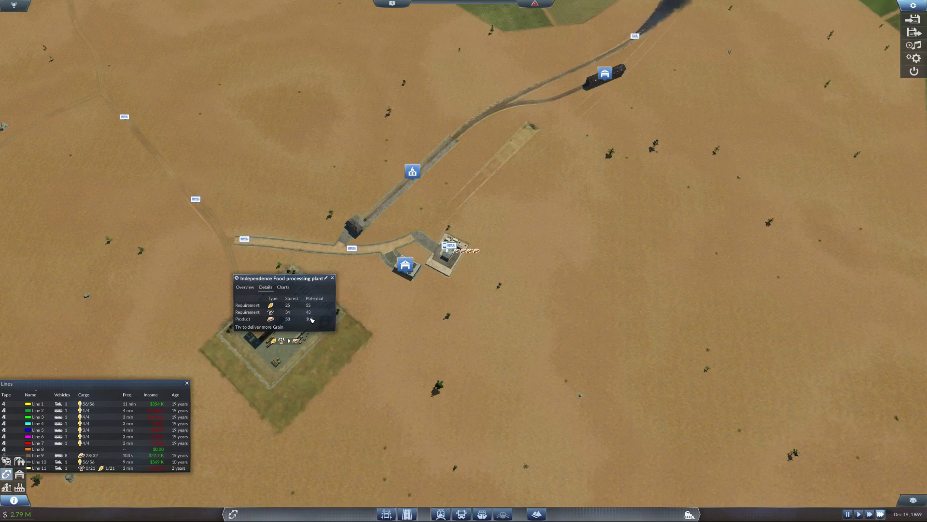
Step: Check Independence East station's waiting cargo, then bring up Peoria Farm #2's info
{"action": "left_click", "coordinate": [449, 275]}
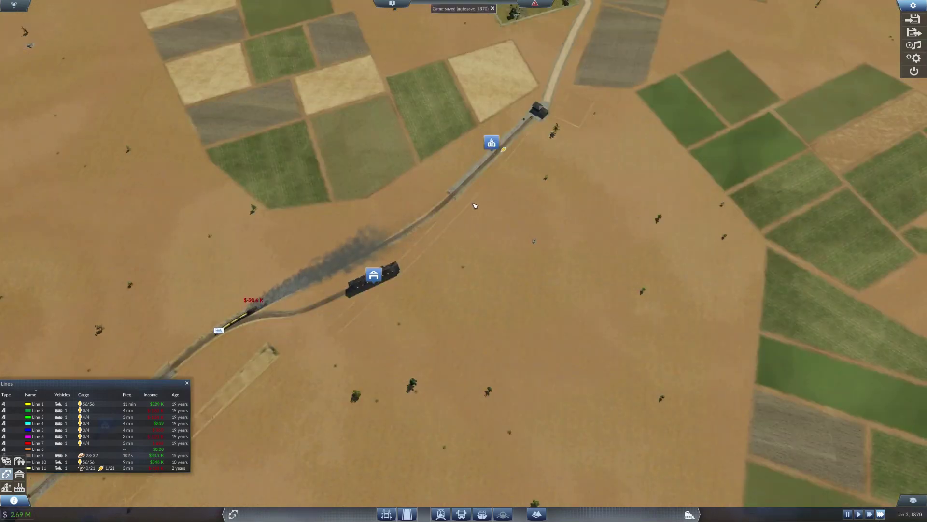
{"action": "scroll", "coordinate": [500, 192], "scroll_direction": "down", "scroll_amount": 2}
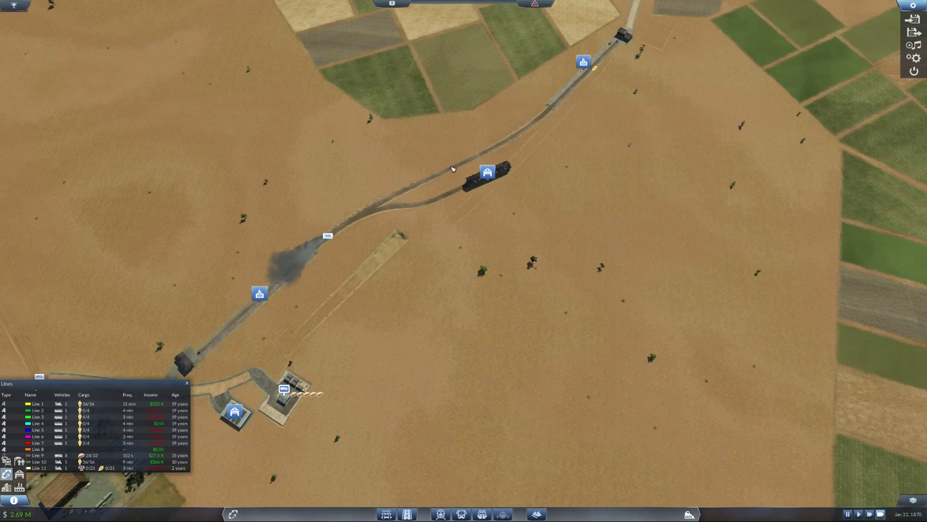
{"action": "scroll", "coordinate": [452, 169], "scroll_direction": "up", "scroll_amount": 1}
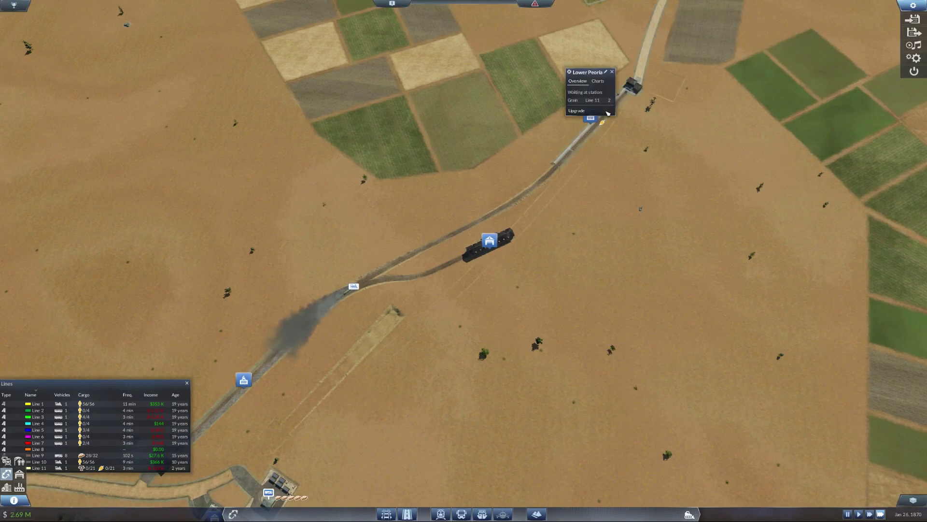
{"action": "key", "text": "w"}
{"action": "key", "text": "d"}
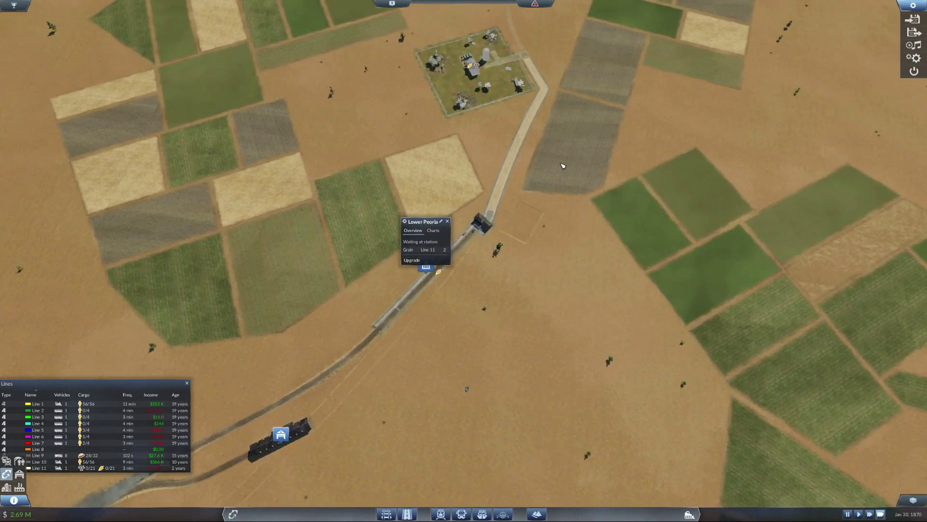
{"action": "left_click", "coordinate": [508, 76]}
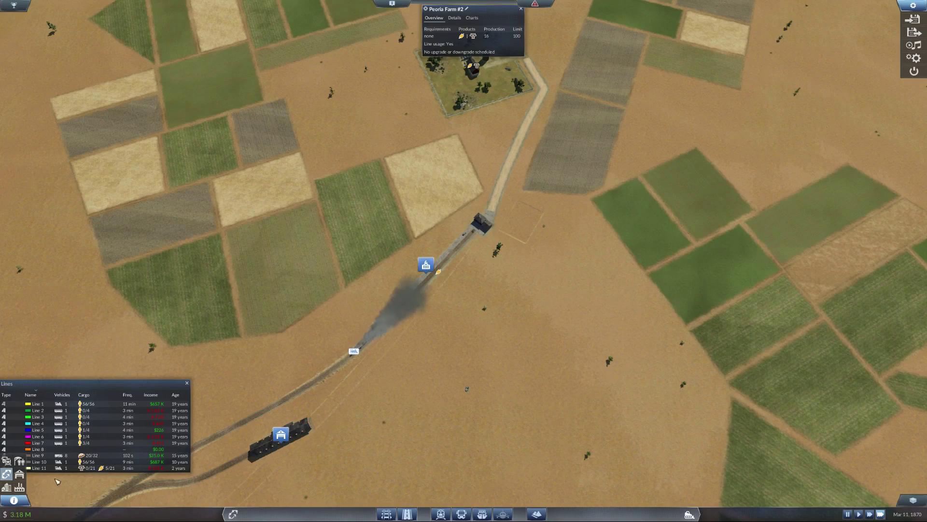
Step: Set Line 11's Lower Peoria stop to Full load (any) and close the line details
{"action": "left_click", "coordinate": [40, 469]}
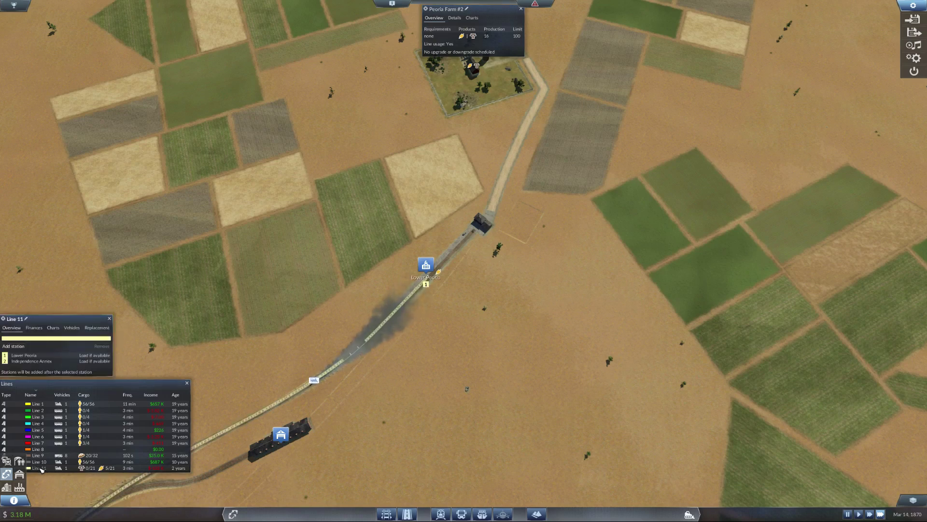
{"action": "left_click", "coordinate": [95, 355]}
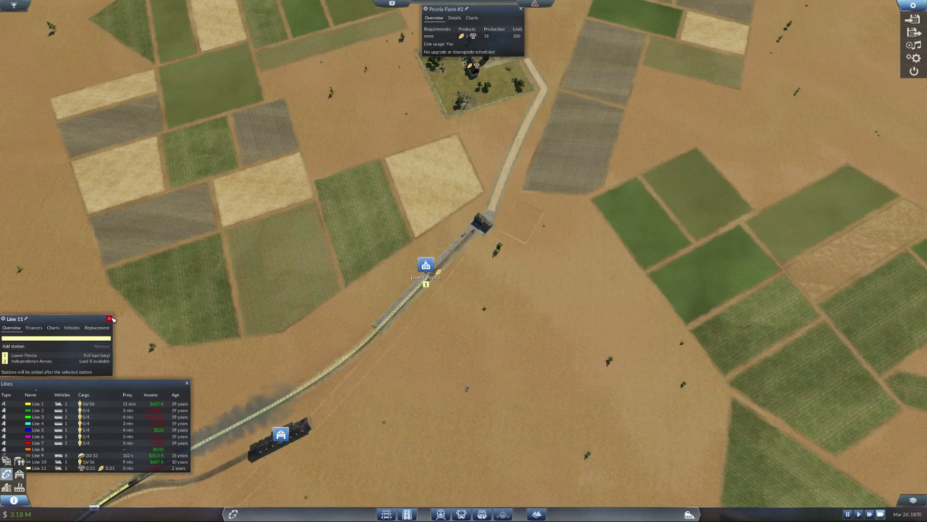
{"action": "left_click", "coordinate": [111, 319]}
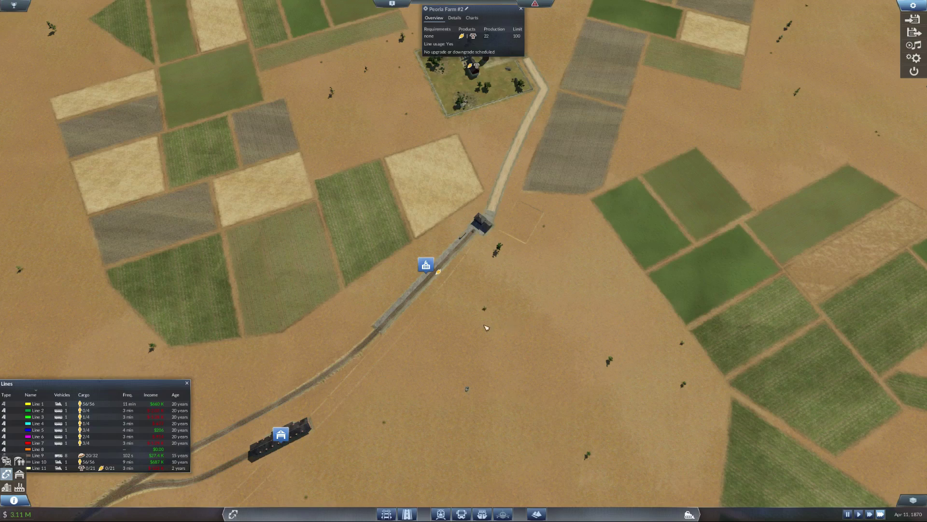
{"action": "scroll", "coordinate": [486, 327], "scroll_direction": "down", "scroll_amount": 5}
{"action": "scroll", "coordinate": [486, 328], "scroll_direction": "up", "scroll_amount": 4}
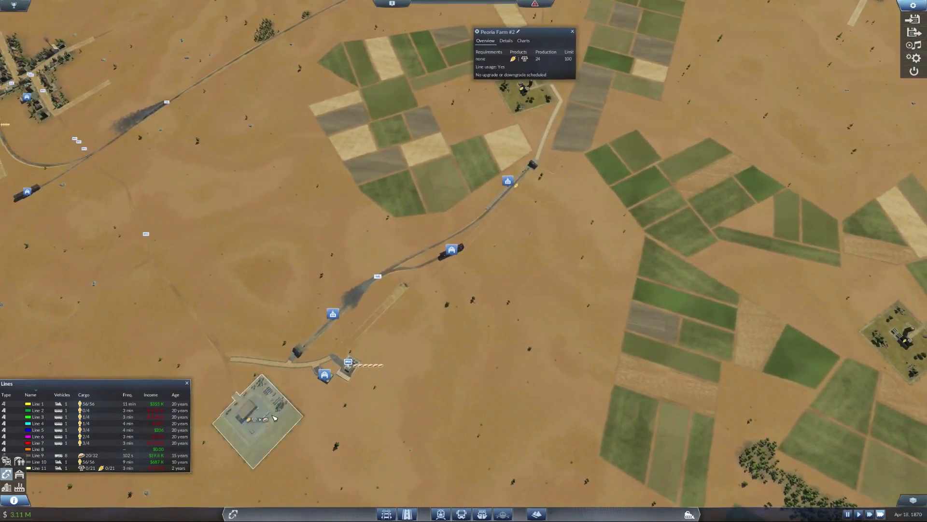
Step: Review the food plant's stock details and Independence East station's waiting cargo
{"action": "left_click", "coordinate": [275, 418]}
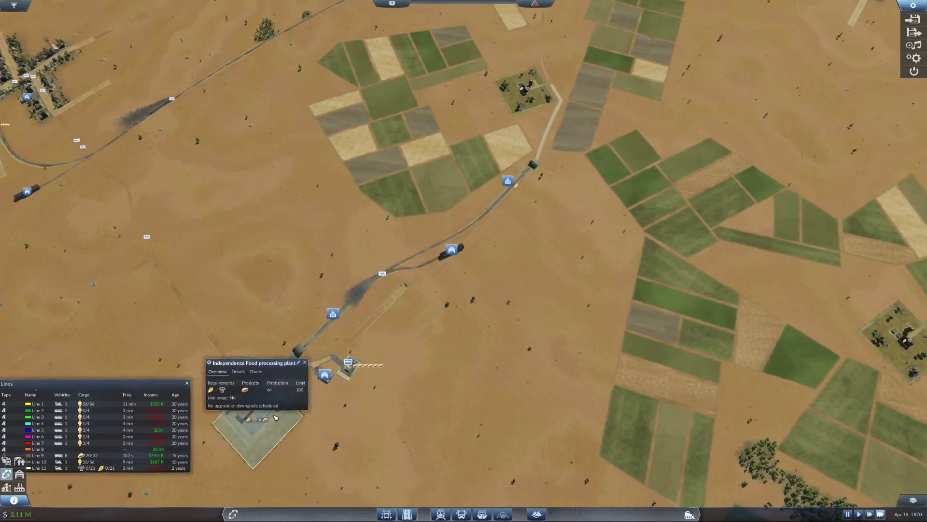
{"action": "left_click", "coordinate": [240, 371]}
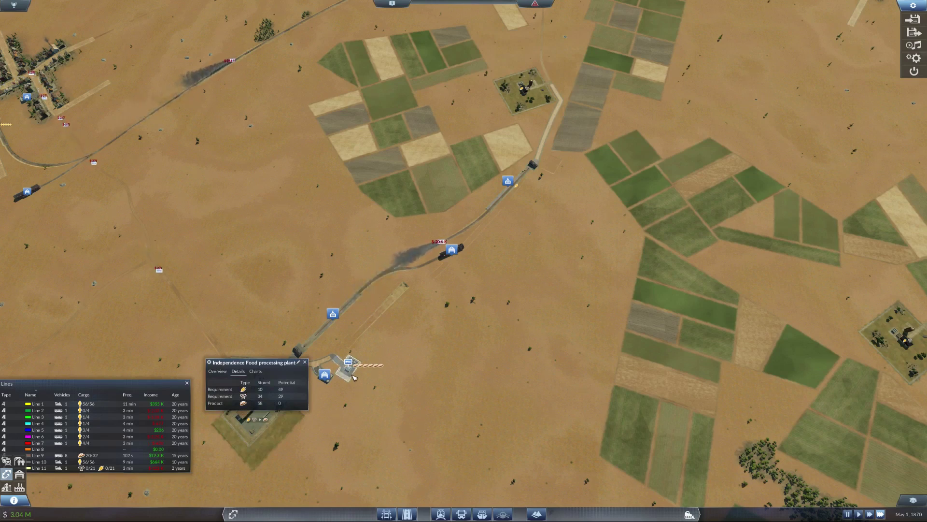
{"action": "left_click", "coordinate": [353, 377]}
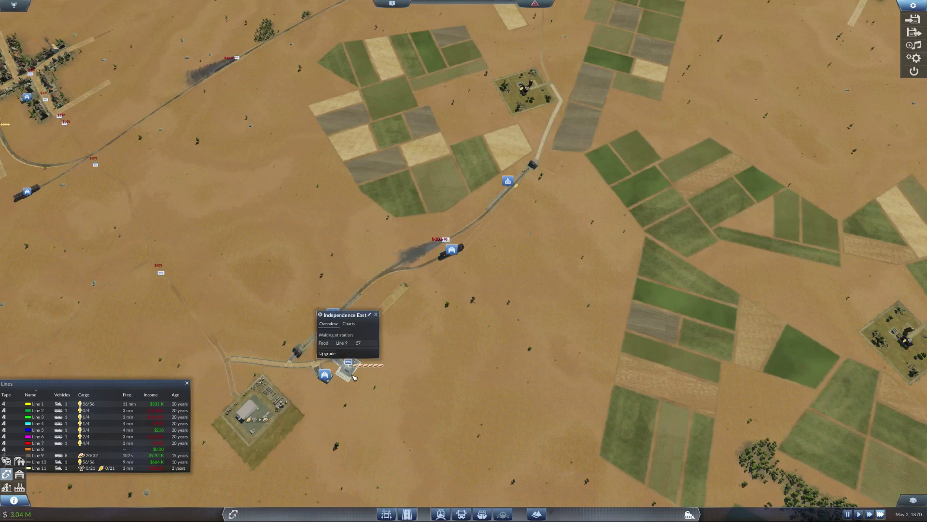
{"action": "left_click", "coordinate": [377, 315]}
{"action": "scroll", "coordinate": [306, 288], "scroll_direction": "down", "scroll_amount": 5}
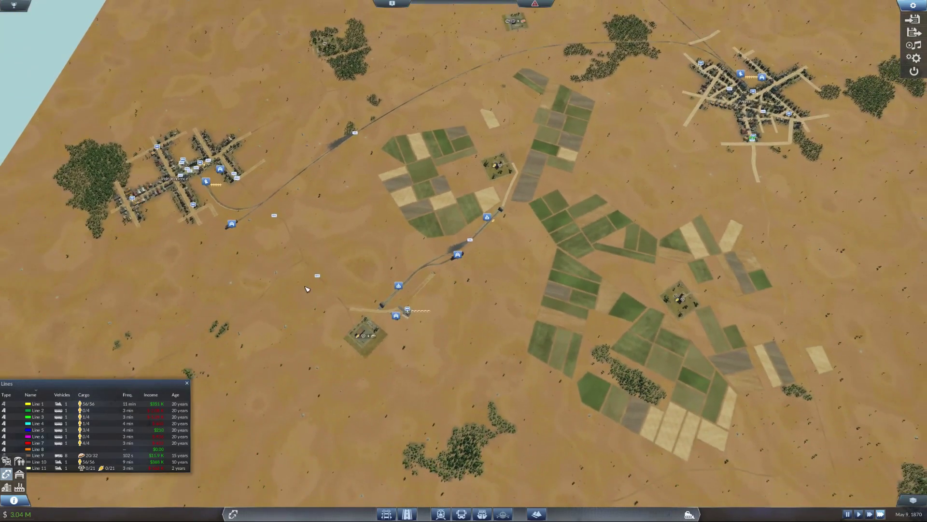
{"action": "scroll", "coordinate": [435, 181], "scroll_direction": "up", "scroll_amount": 5}
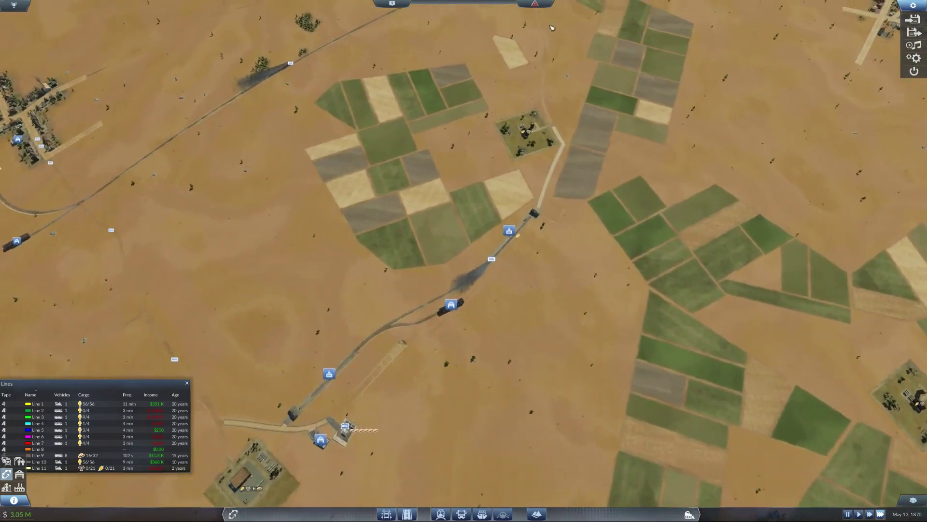
{"action": "scroll", "coordinate": [532, 288], "scroll_direction": "up", "scroll_amount": 5}
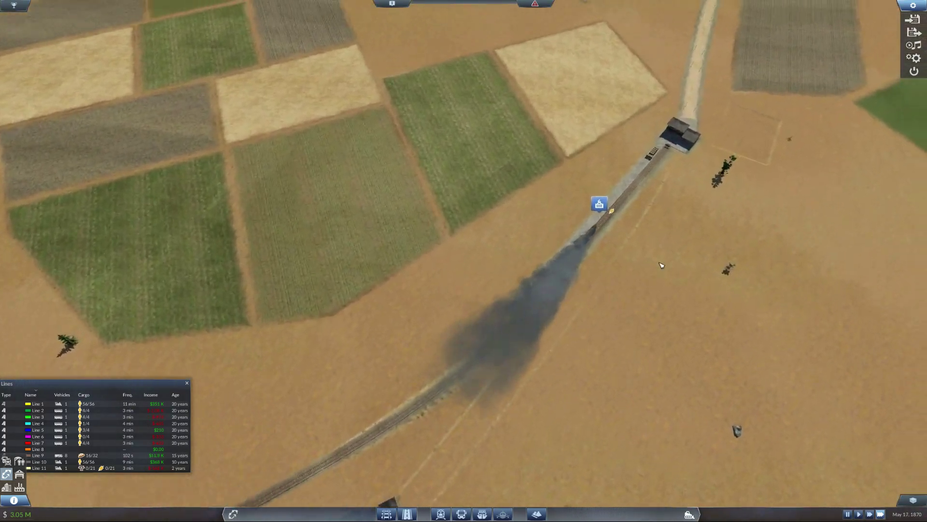
{"action": "scroll", "coordinate": [661, 265], "scroll_direction": "up", "scroll_amount": 3}
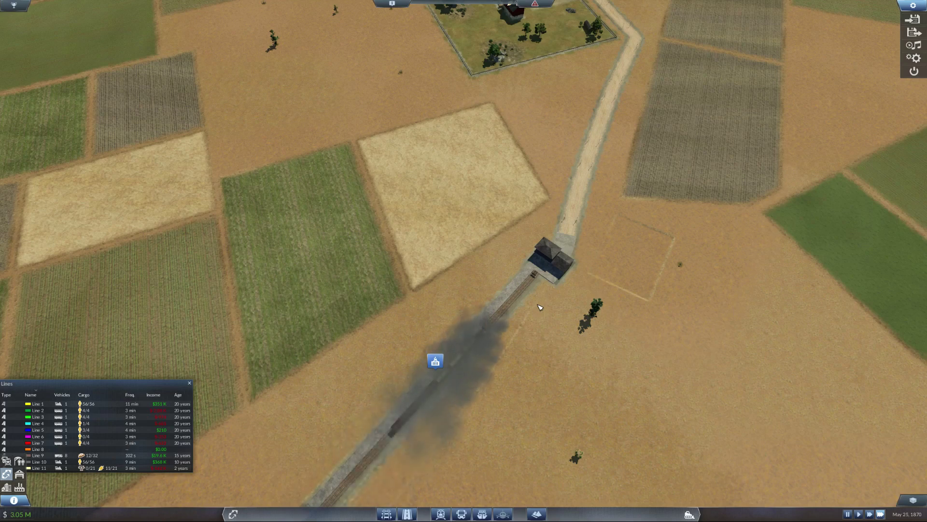
{"action": "scroll", "coordinate": [539, 308], "scroll_direction": "down", "scroll_amount": 2}
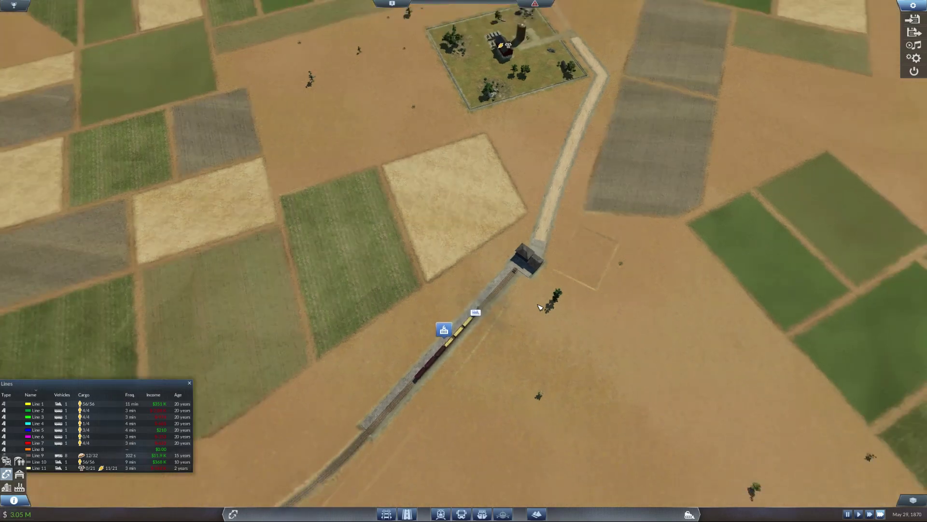
{"action": "scroll", "coordinate": [539, 307], "scroll_direction": "down", "scroll_amount": 2}
Step: Pan to the farm station and show Peoria Farm #2's info window
{"action": "key", "text": "w"}
{"action": "key", "text": "d"}
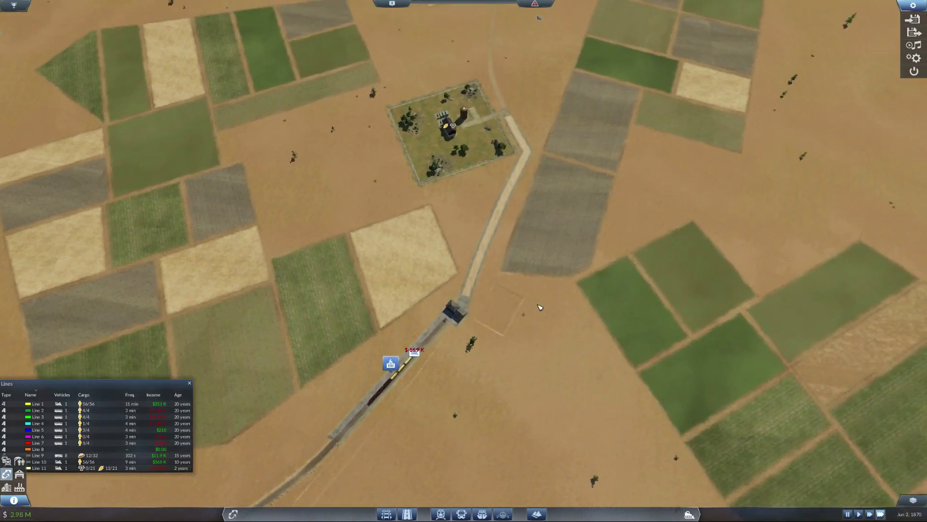
{"action": "left_click", "coordinate": [477, 151]}
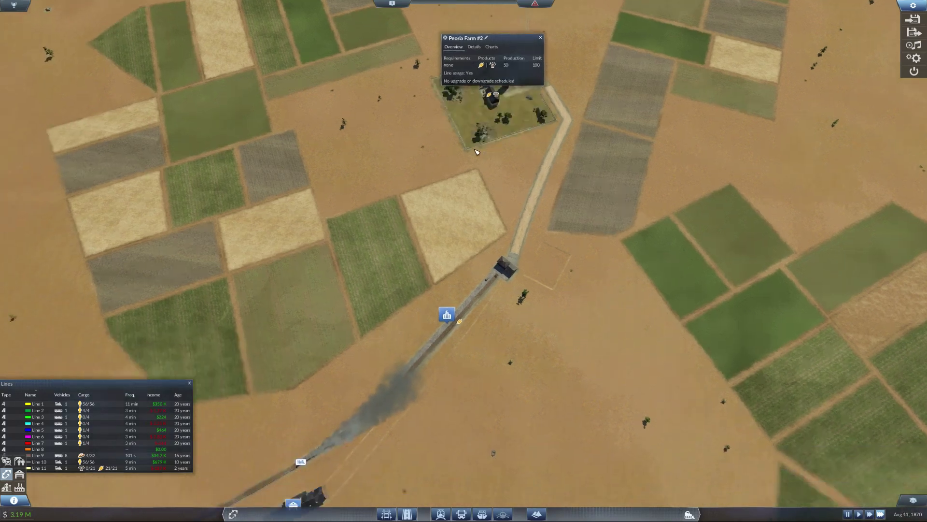
{"action": "key", "text": "a"}
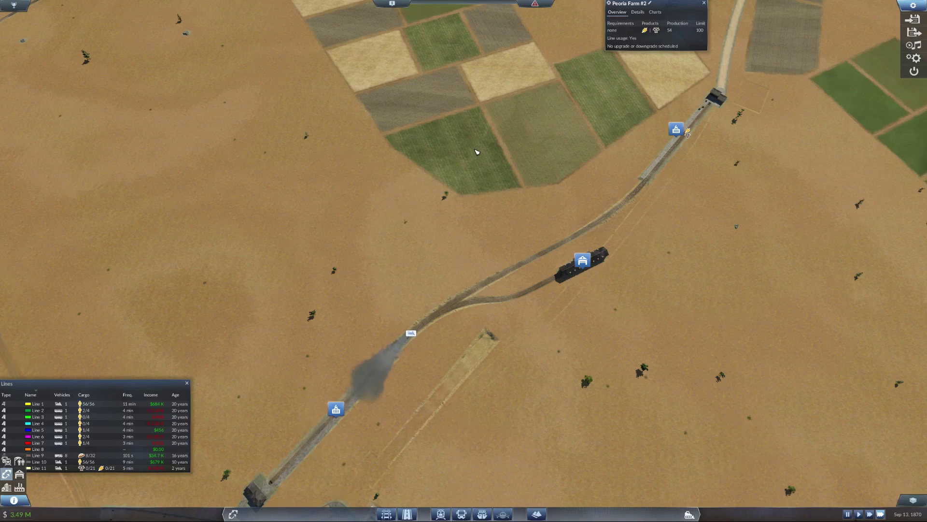
Step: Check Lower Peoria's waiting cargo and reopen Peoria Farm #2's info
{"action": "key", "text": "Up"}
{"action": "key", "text": "Right"}
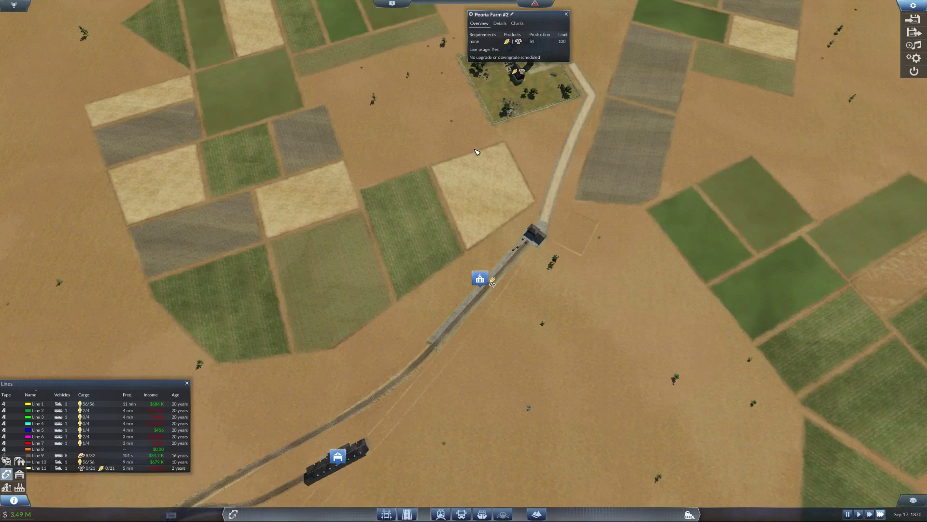
{"action": "left_click", "coordinate": [502, 275]}
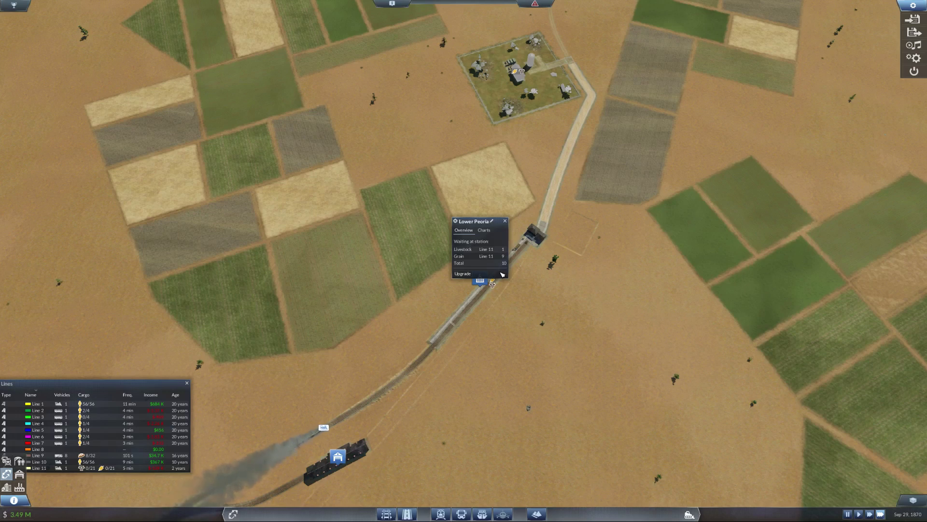
{"action": "left_click", "coordinate": [544, 96]}
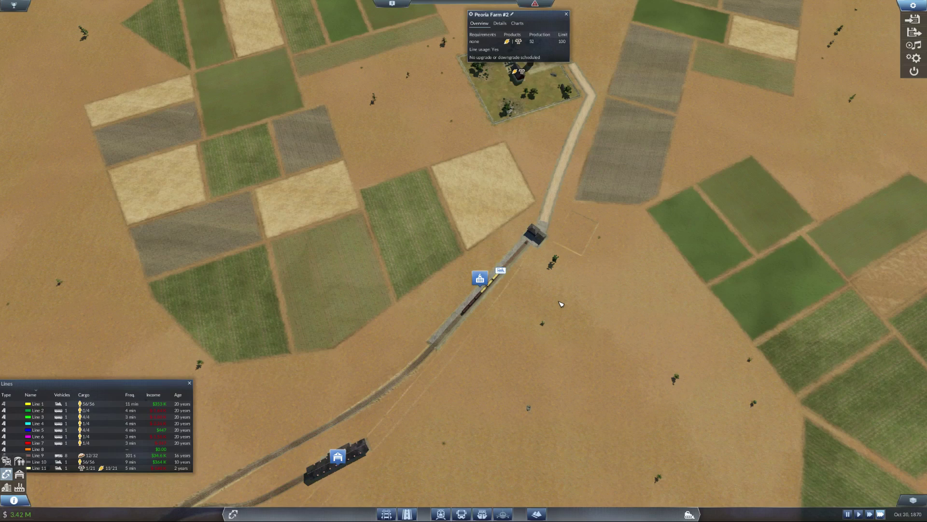
{"action": "scroll", "coordinate": [560, 303], "scroll_direction": "down", "scroll_amount": 5}
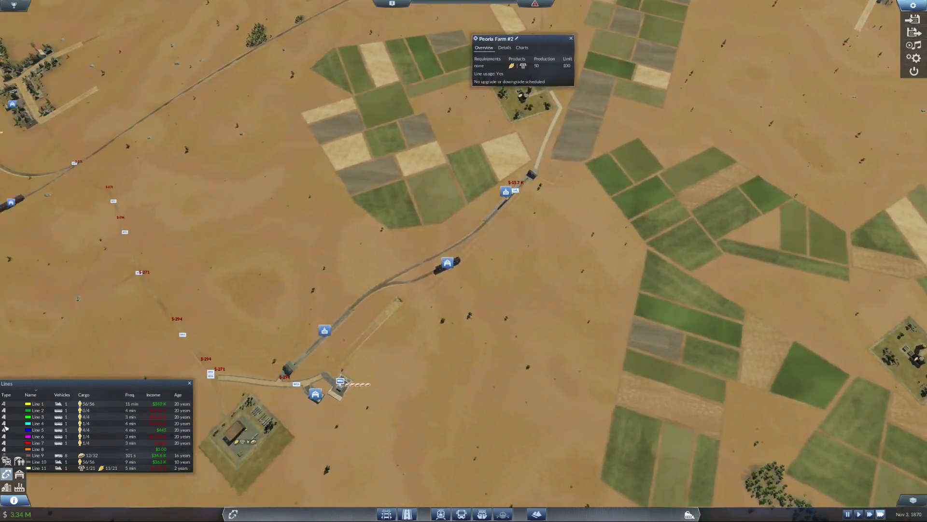
Step: Show the whole line route and Peoria Farm #2's Details tab with 29 grain stored
{"action": "left_click_drag", "start_coordinate": [456, 315], "coordinate": [565, 282]}
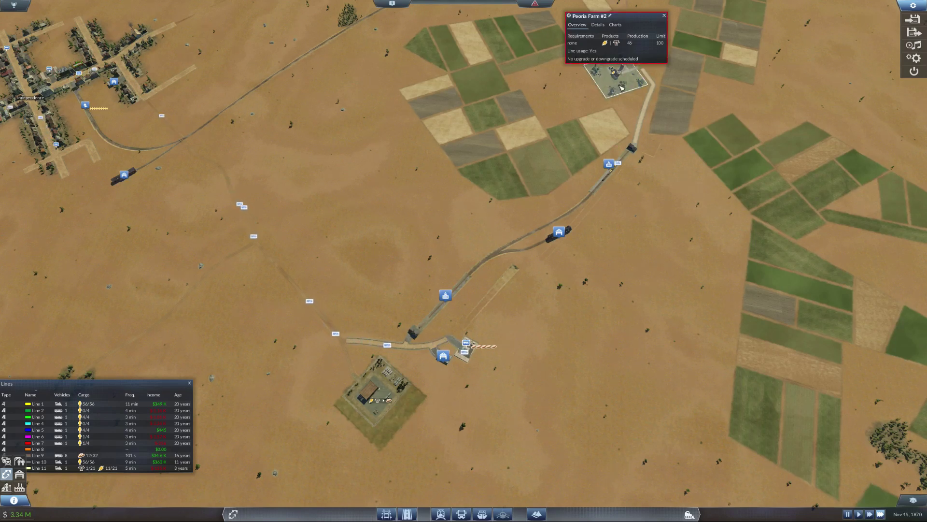
{"action": "left_click", "coordinate": [597, 25]}
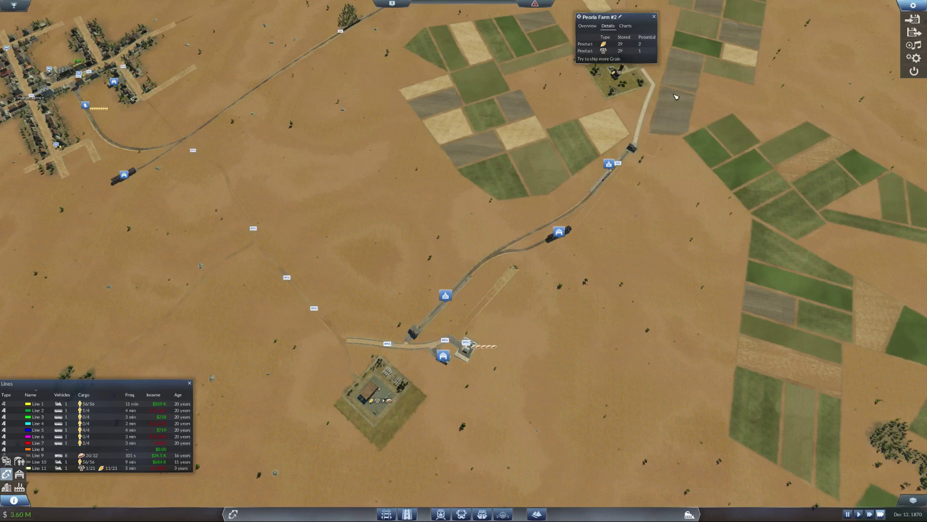
{"action": "left_click", "coordinate": [589, 27]}
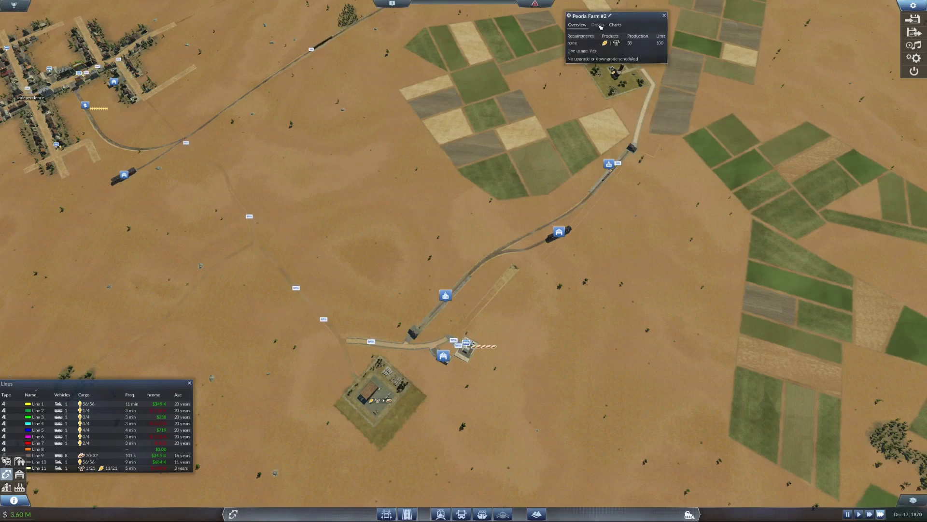
{"action": "left_click", "coordinate": [599, 26]}
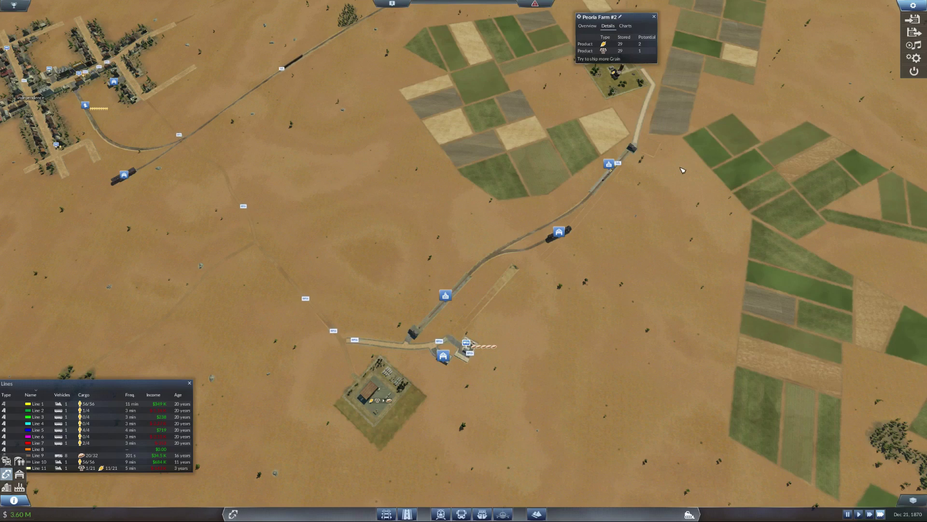
{"action": "scroll", "coordinate": [681, 170], "scroll_direction": "up", "scroll_amount": 5}
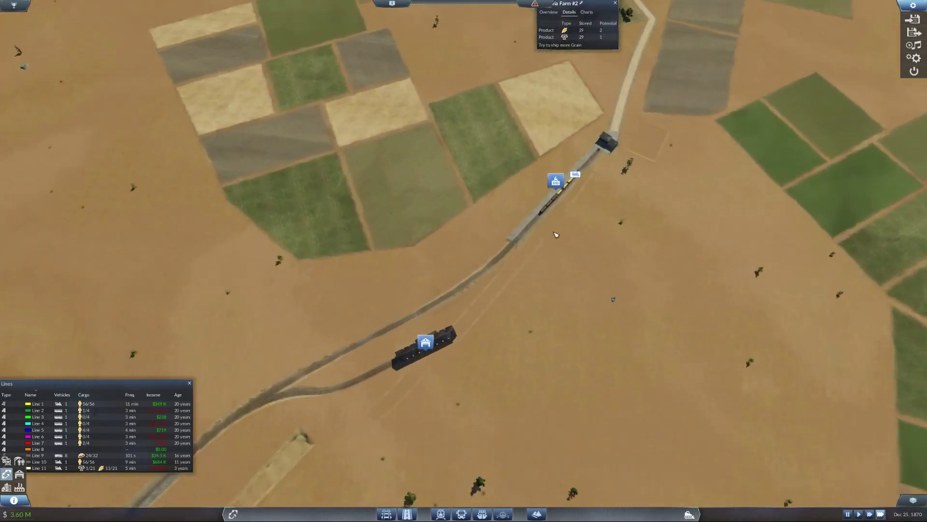
{"action": "scroll", "coordinate": [546, 230], "scroll_direction": "up", "scroll_amount": 2}
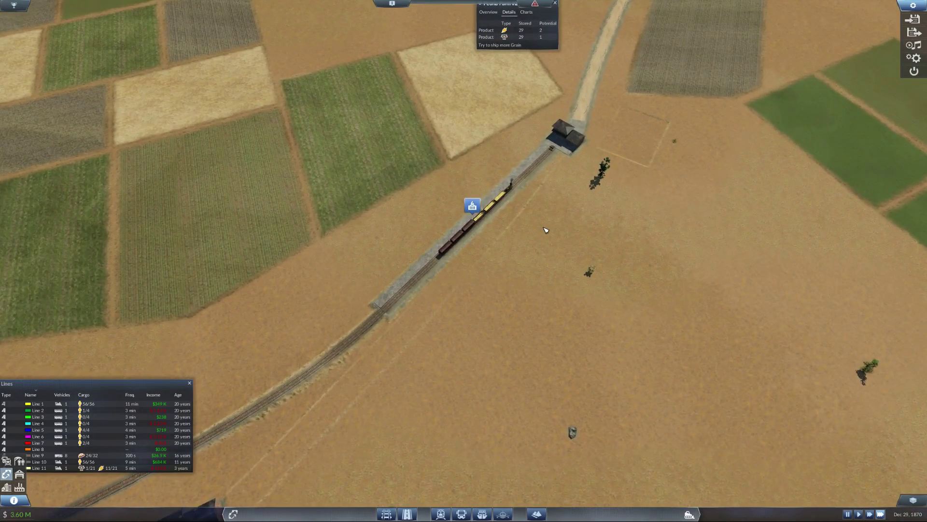
{"action": "scroll", "coordinate": [548, 233], "scroll_direction": "down", "scroll_amount": 2}
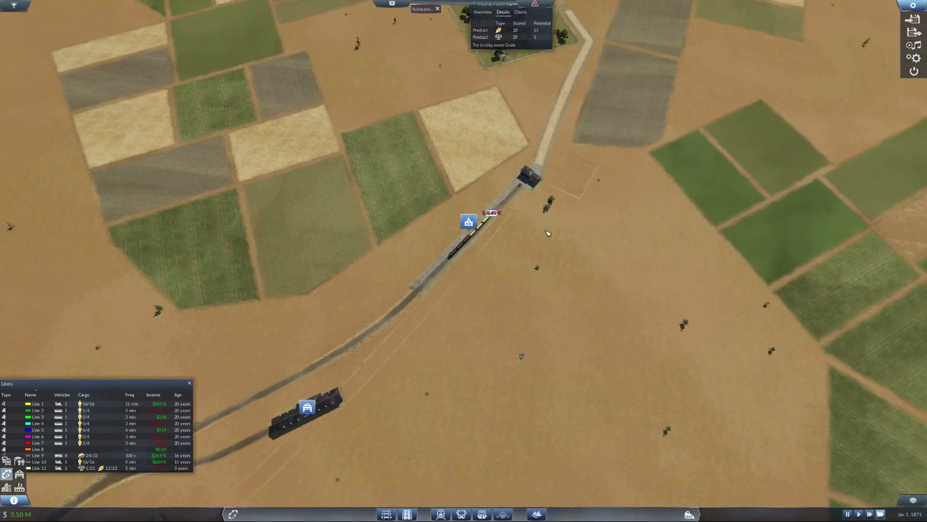
{"action": "scroll", "coordinate": [549, 232], "scroll_direction": "down", "scroll_amount": 5}
{"action": "scroll", "coordinate": [548, 233], "scroll_direction": "up", "scroll_amount": 4}
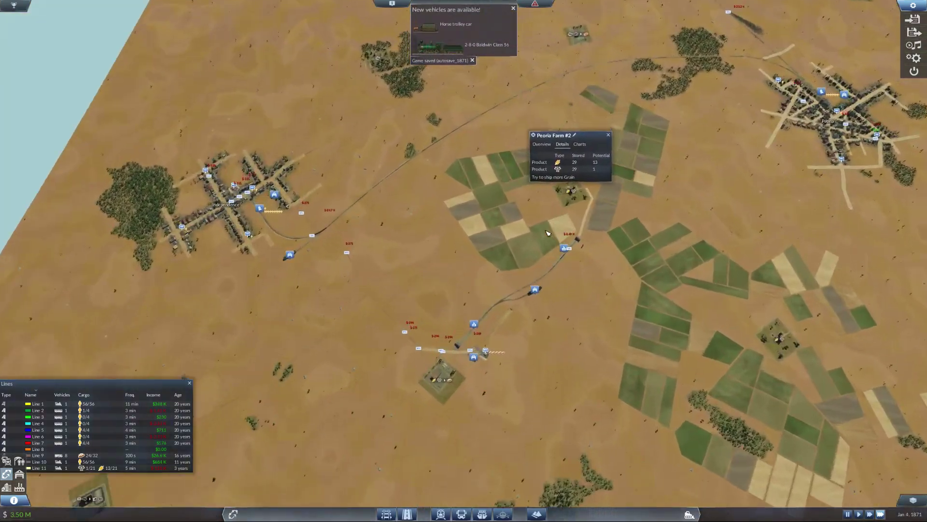
Step: Pan the camera across the farmland to frame the town of Independence
{"action": "key", "text": "s"}
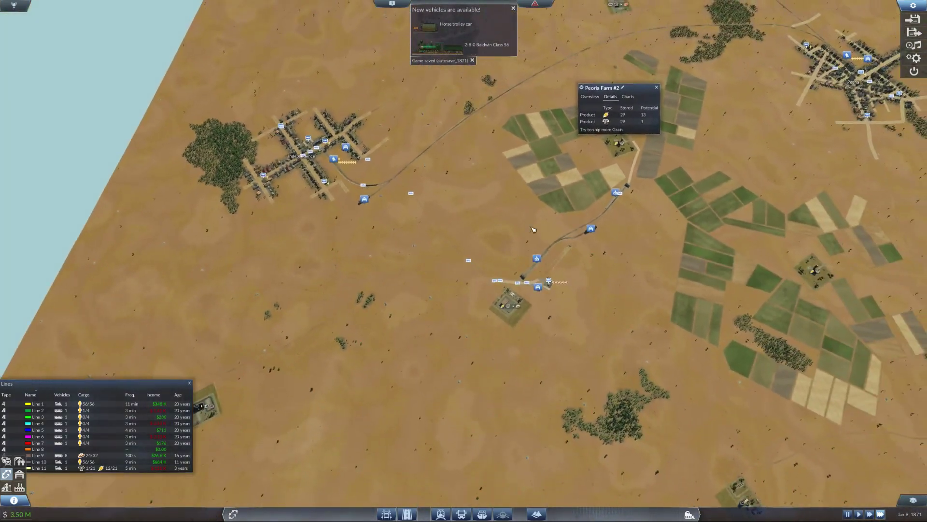
{"action": "key", "text": "w"}
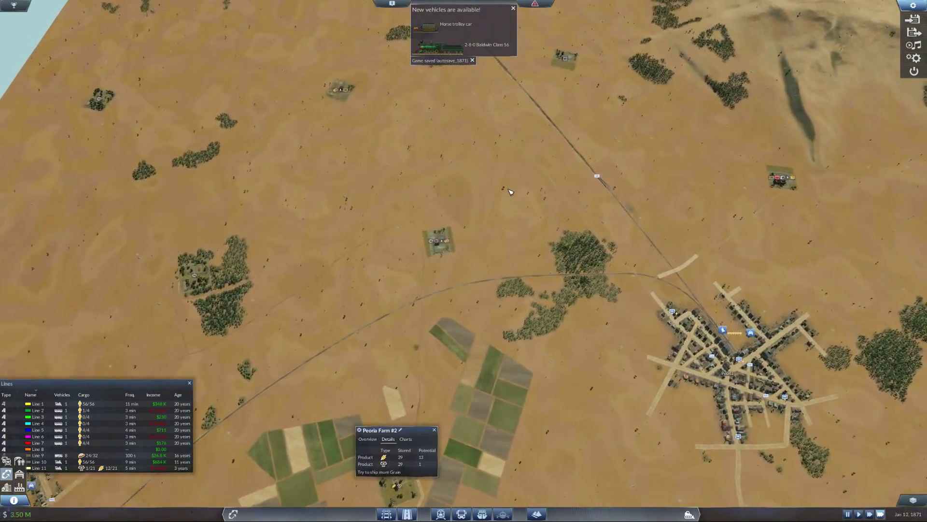
{"action": "key", "text": "w"}
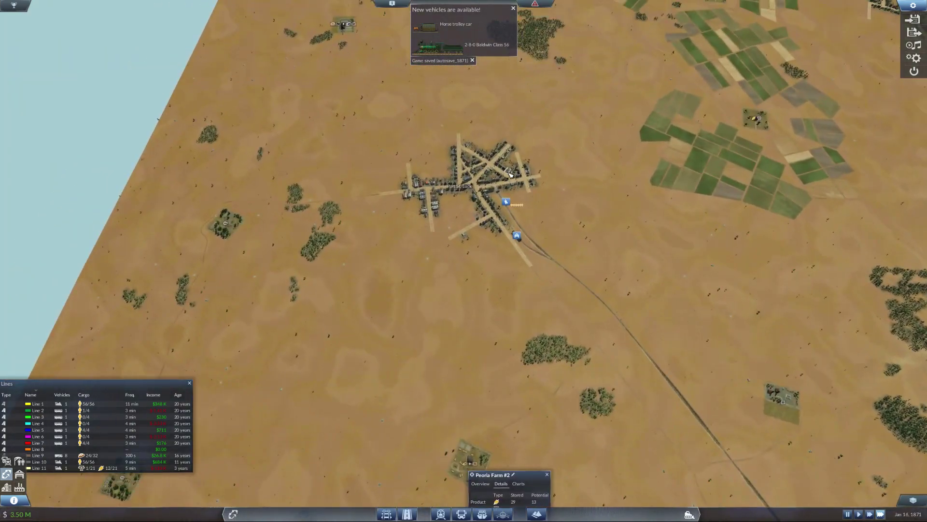
{"action": "key", "text": "s"}
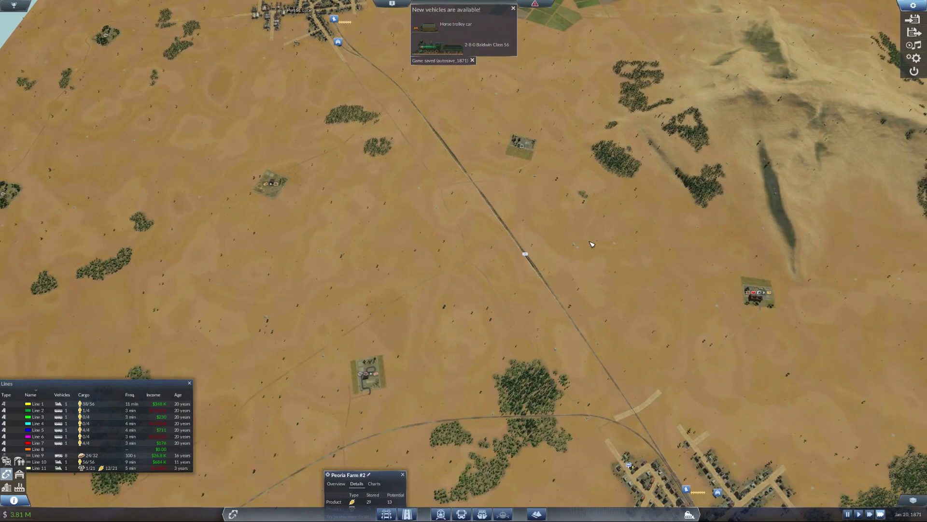
{"action": "key", "text": "s"}
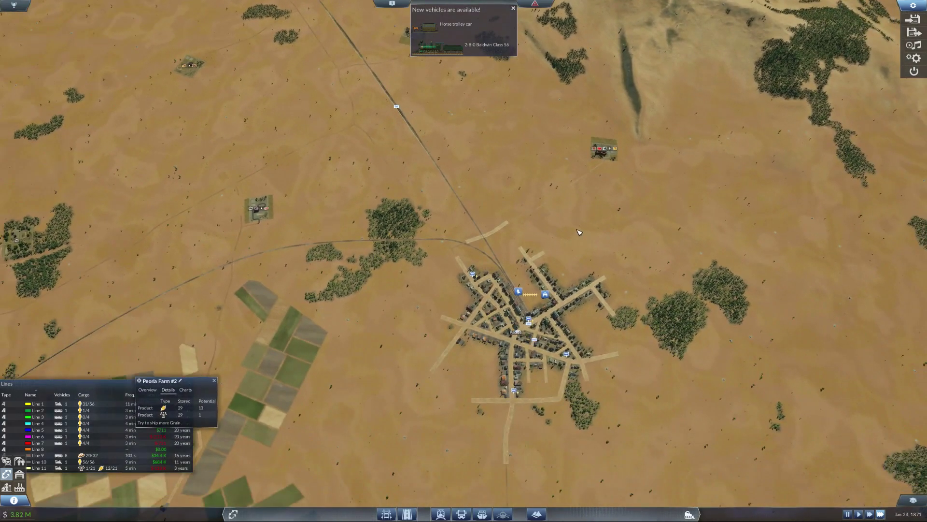
{"action": "key", "text": "a"}
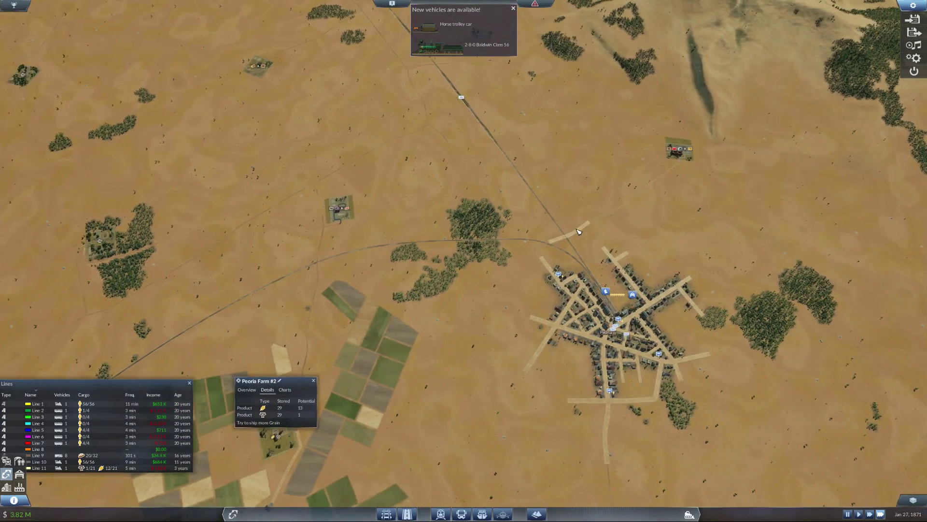
{"action": "key", "text": "s"}
{"action": "key", "text": "a"}
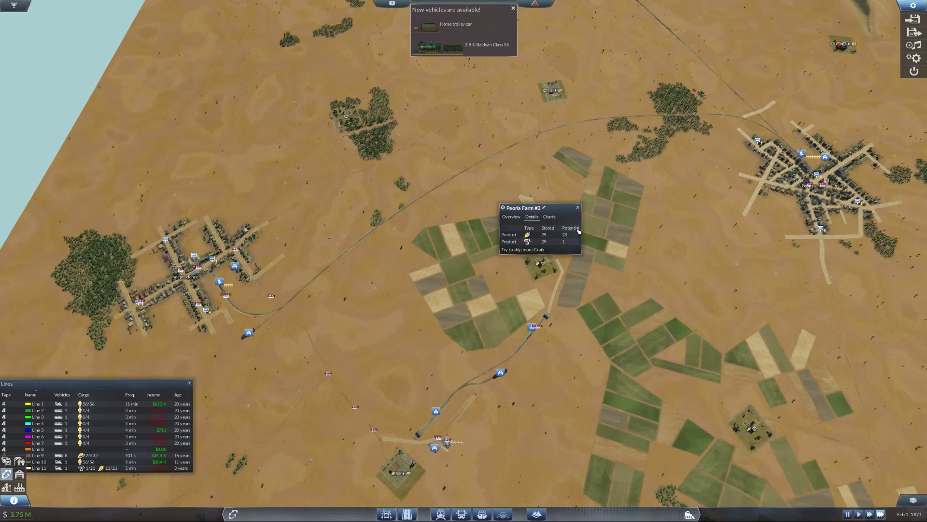
{"action": "key", "text": "a"}
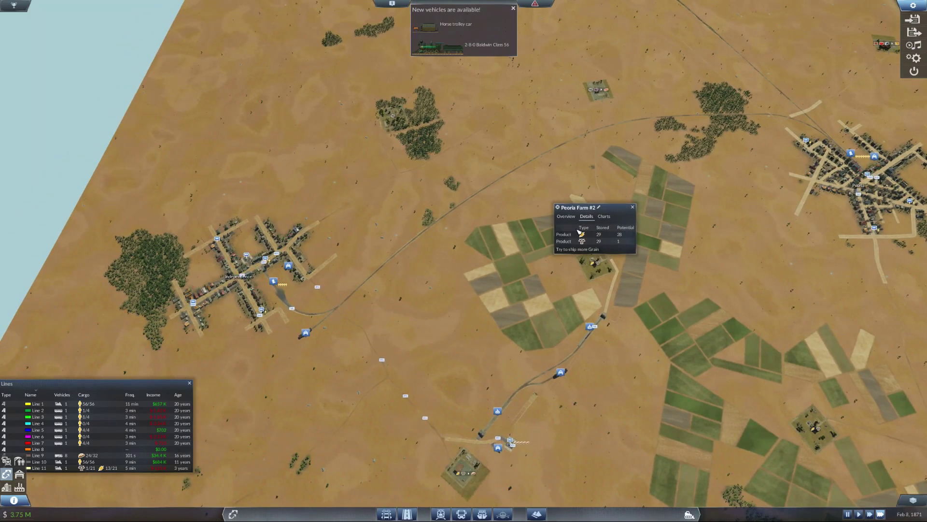
{"action": "key", "text": "s"}
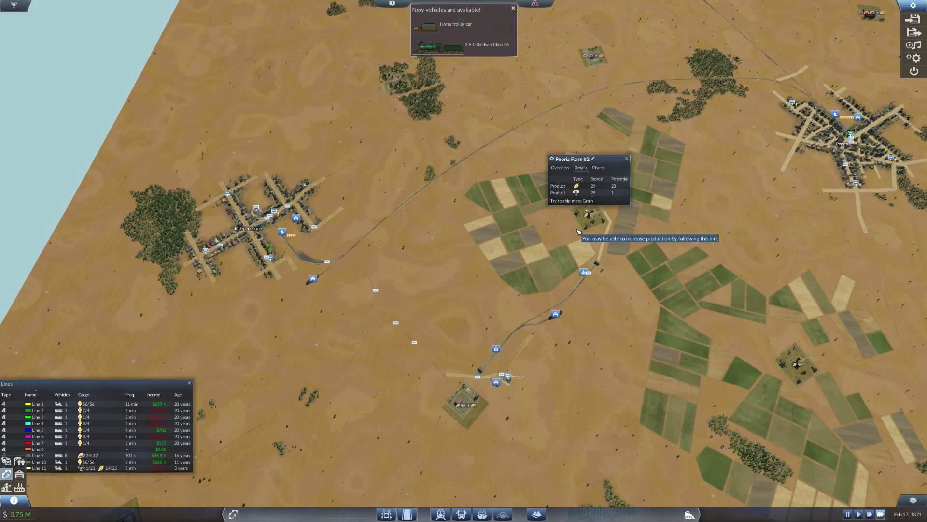
{"action": "scroll", "coordinate": [466, 322], "scroll_direction": "up", "scroll_amount": 5}
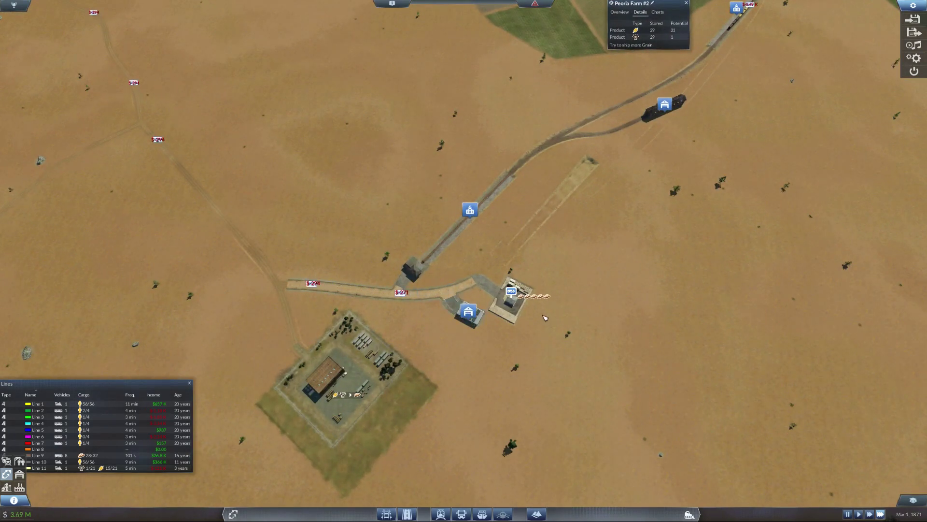
{"action": "scroll", "coordinate": [549, 329], "scroll_direction": "up", "scroll_amount": 3}
{"action": "scroll", "coordinate": [548, 345], "scroll_direction": "down", "scroll_amount": 5}
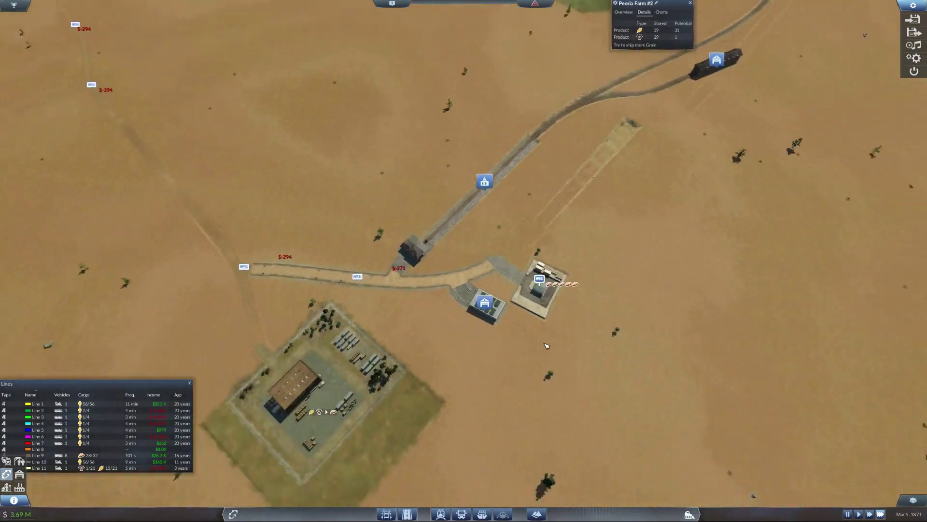
{"action": "scroll", "coordinate": [546, 345], "scroll_direction": "down", "scroll_amount": 3}
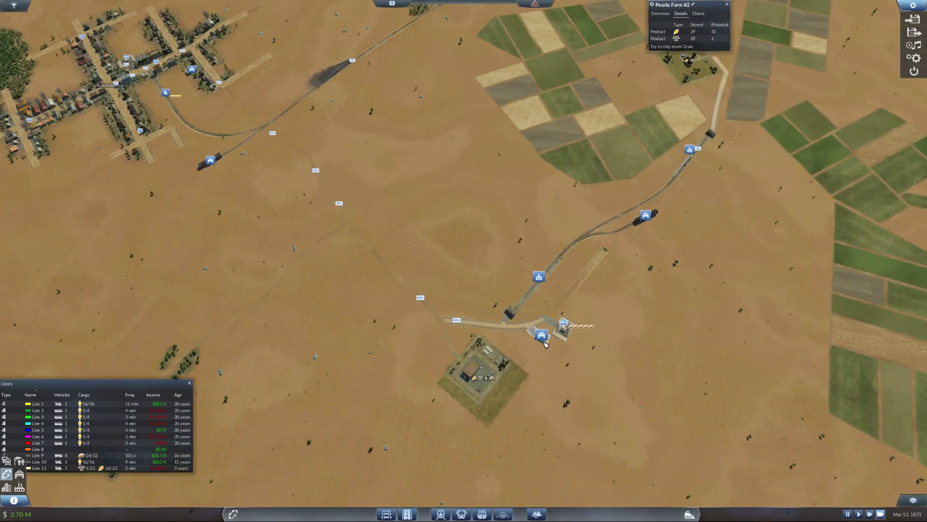
{"action": "scroll", "coordinate": [384, 243], "scroll_direction": "up", "scroll_amount": 5}
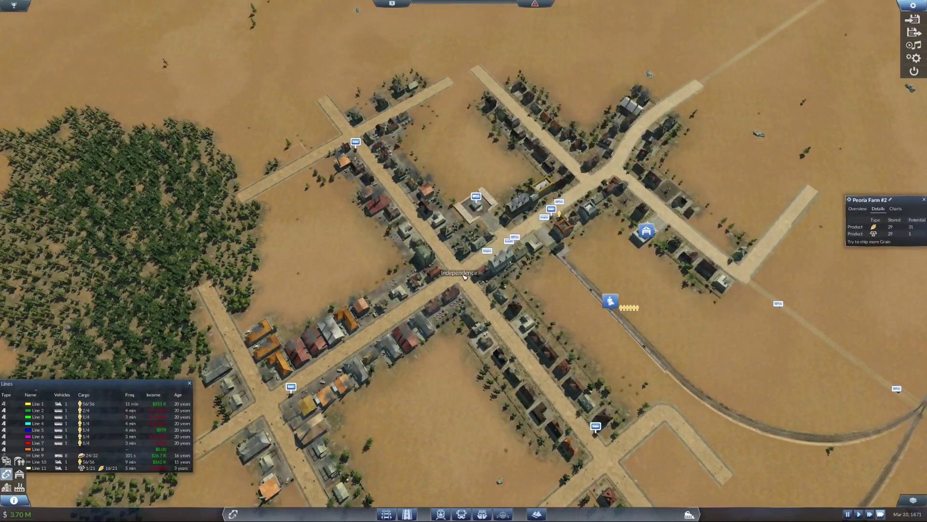
Step: Inspect Independence's town info (population 283), then close it
{"action": "left_click", "coordinate": [464, 275]}
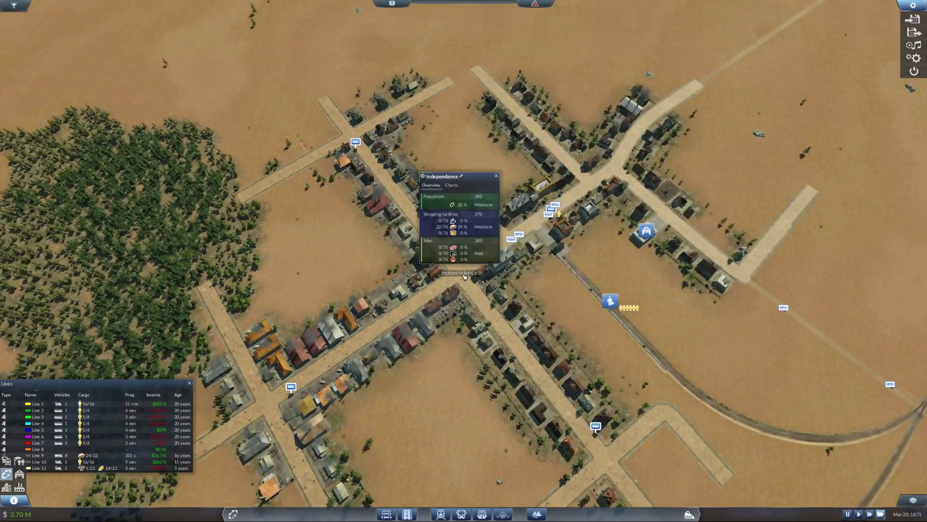
{"action": "left_click", "coordinate": [498, 178]}
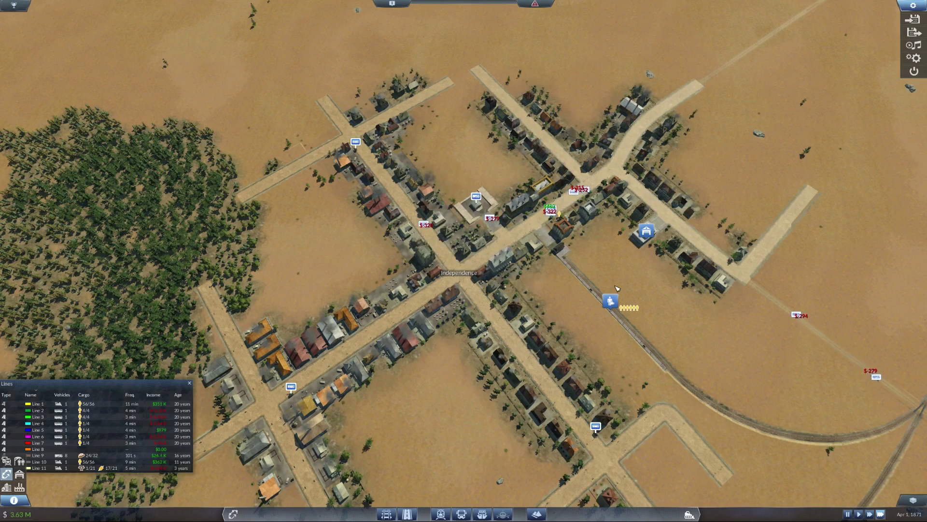
{"action": "scroll", "coordinate": [576, 305], "scroll_direction": "down", "scroll_amount": 5}
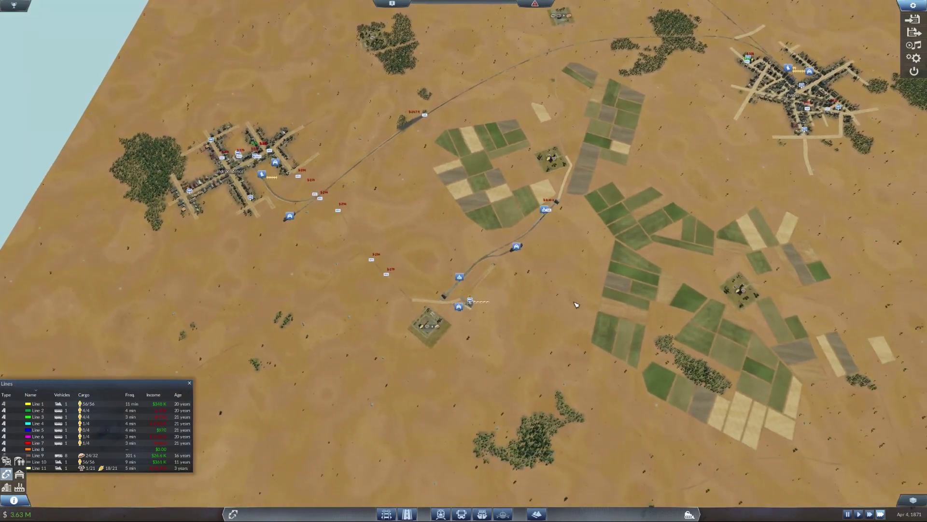
{"action": "scroll", "coordinate": [577, 305], "scroll_direction": "up", "scroll_amount": 2}
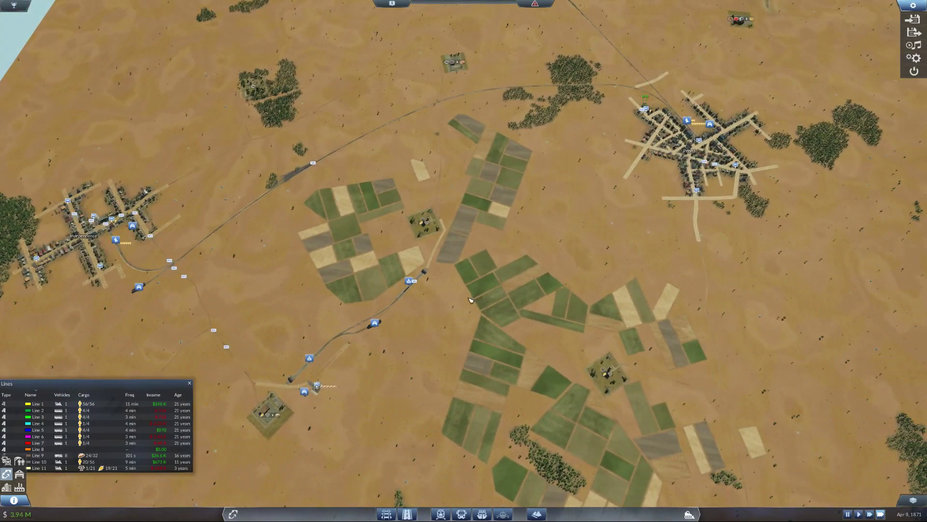
Step: Pan across the farmland to the factory station, then open company finances showing $3.86M balance
{"action": "key", "text": "a"}
{"action": "key", "text": "s"}
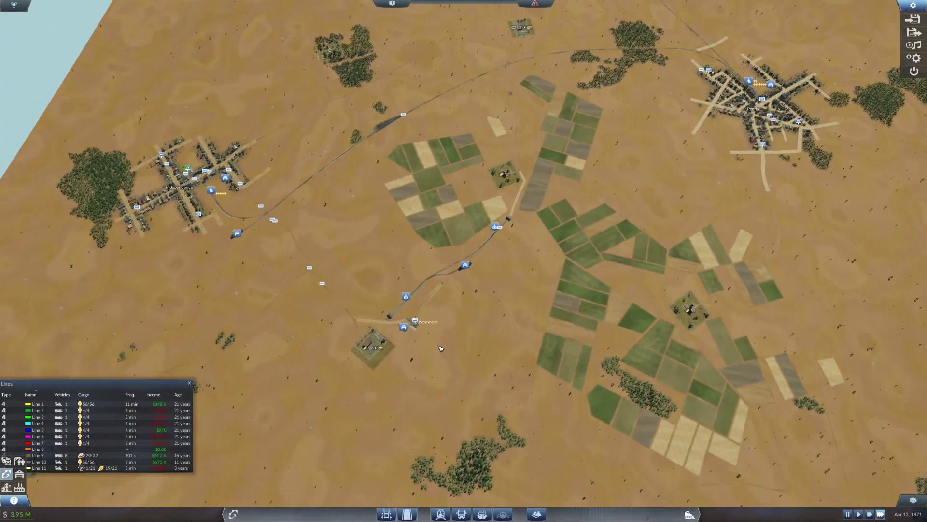
{"action": "scroll", "coordinate": [457, 308], "scroll_direction": "up", "scroll_amount": 5}
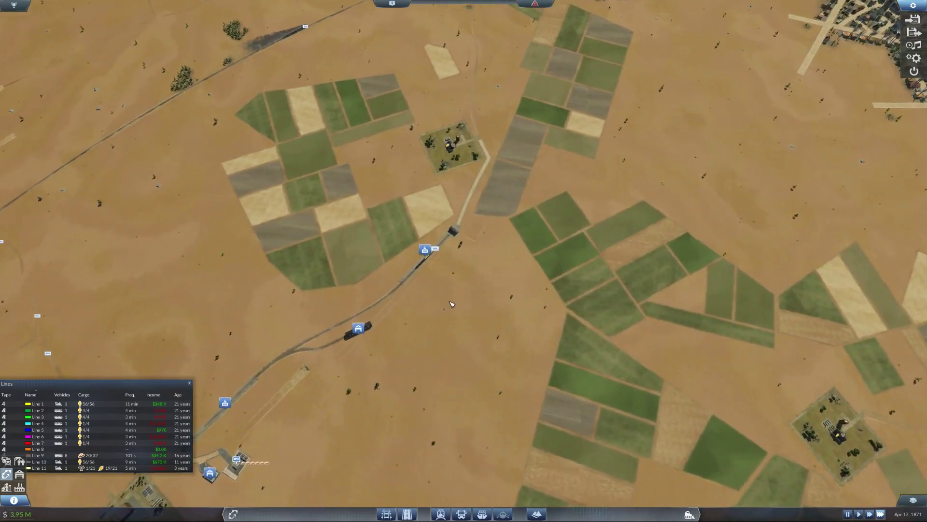
{"action": "scroll", "coordinate": [451, 303], "scroll_direction": "up", "scroll_amount": 3}
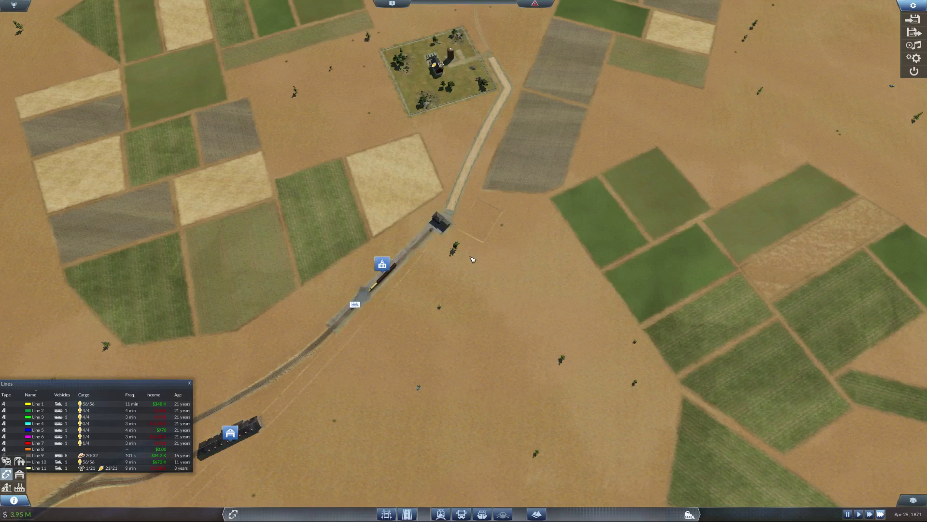
{"action": "key", "text": "Down"}
{"action": "key", "text": "Left"}
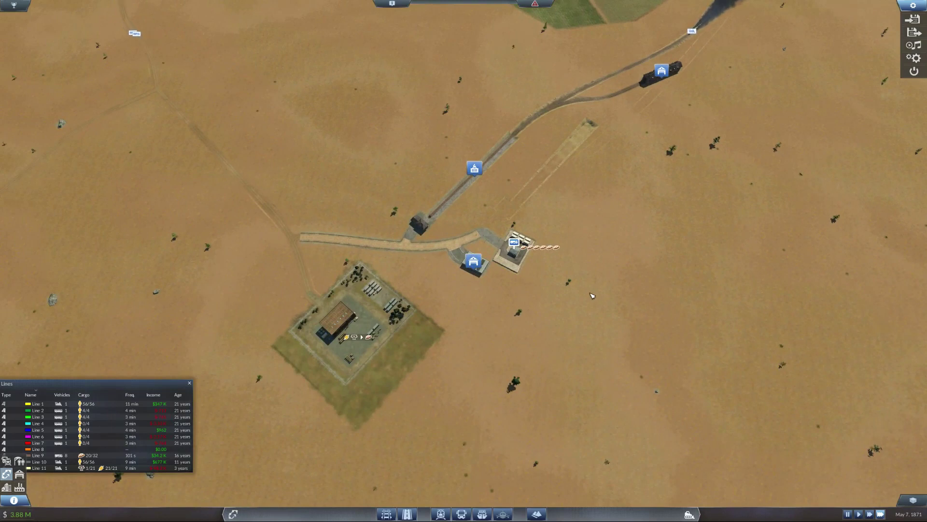
{"action": "key", "text": "Up"}
{"action": "key", "text": "Right"}
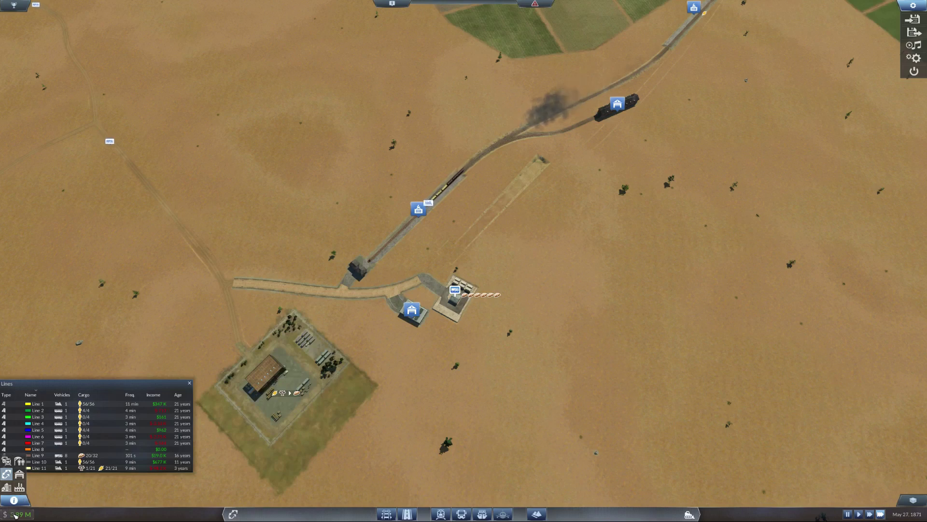
{"action": "left_click", "coordinate": [36, 513]}
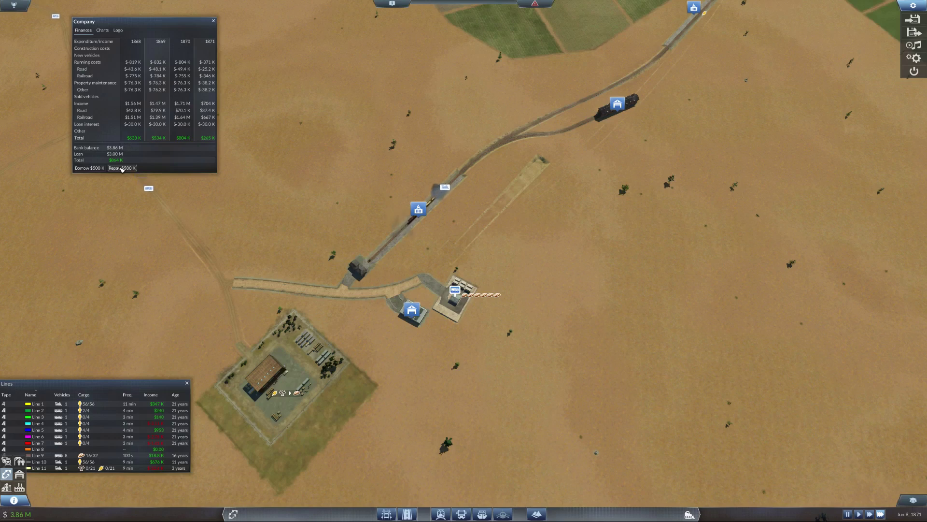
Step: Repay $500K of the loan three times, leaving $1.50M owed
{"action": "left_click", "coordinate": [122, 169]}
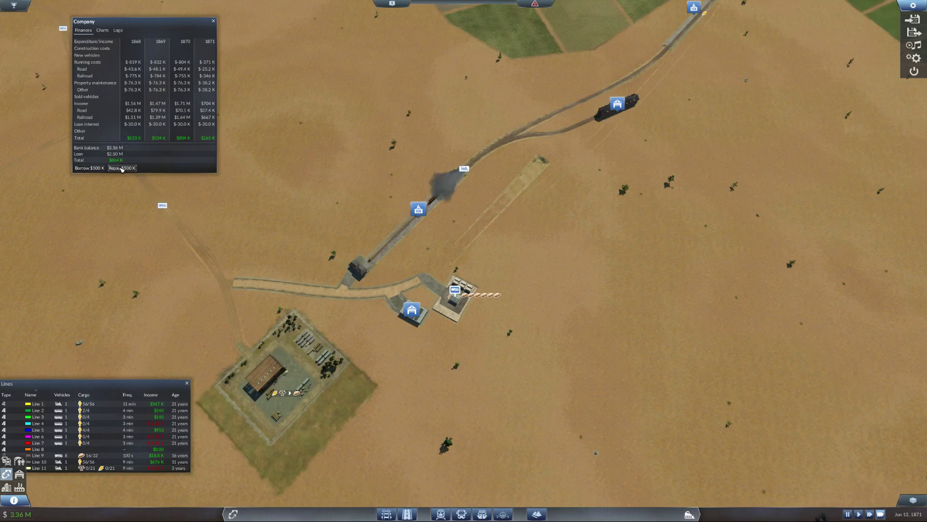
{"action": "left_click", "coordinate": [122, 169]}
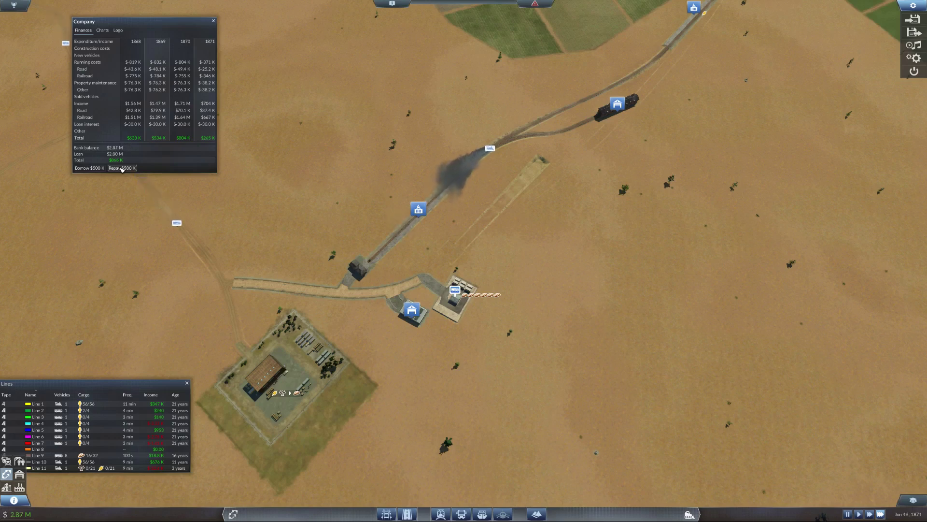
{"action": "left_click", "coordinate": [122, 169]}
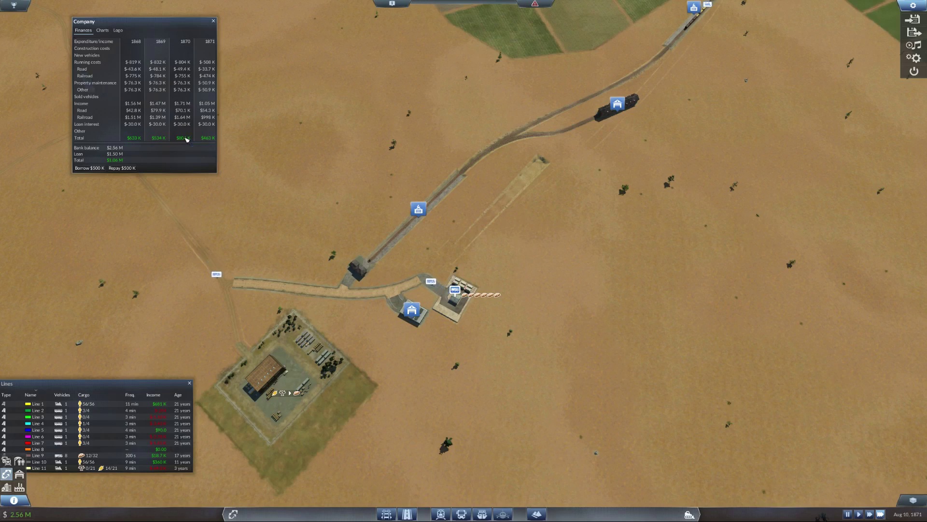
Step: Open Peoria Farm #2's info and view its stored product amounts on the Details tab
{"action": "mouse_move", "coordinate": [184, 138]}
{"action": "key", "text": "w"}
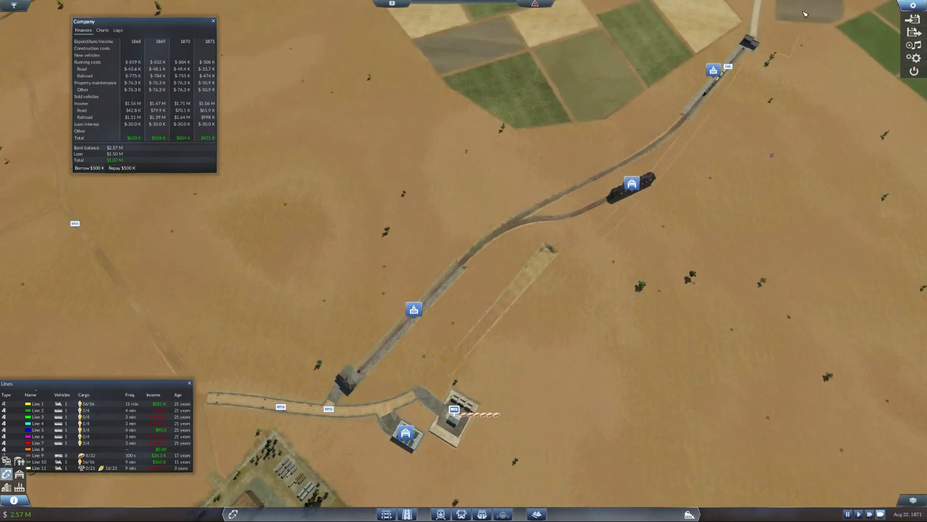
{"action": "key", "text": "w"}
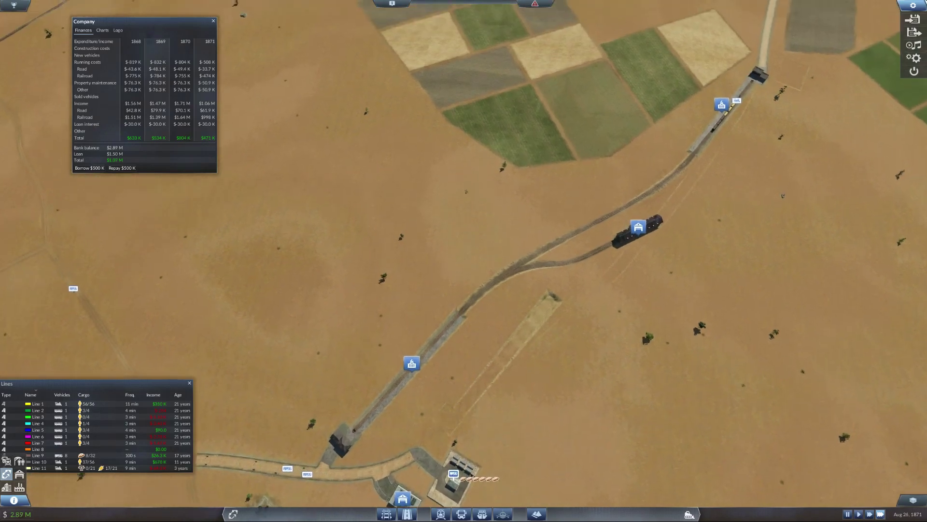
{"action": "left_click", "coordinate": [736, 40]}
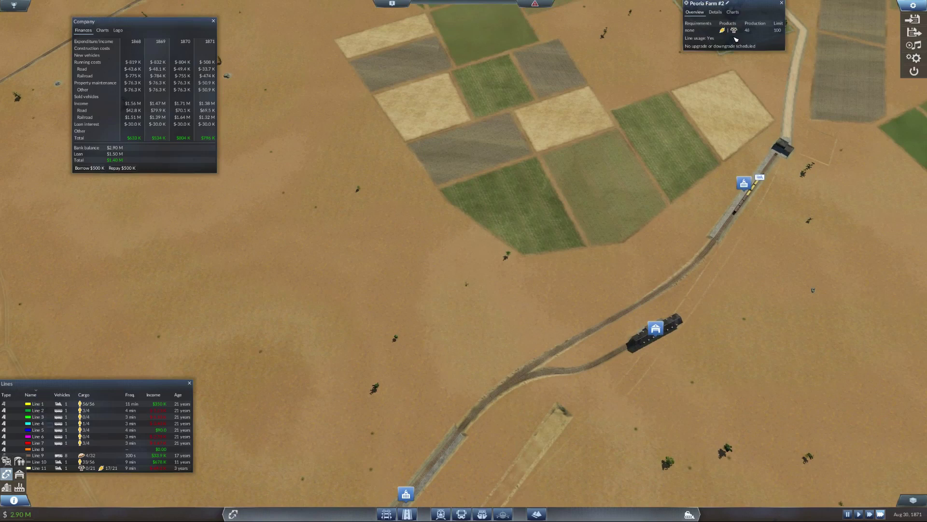
{"action": "left_click", "coordinate": [717, 14]}
{"action": "mouse_move", "coordinate": [762, 30]}
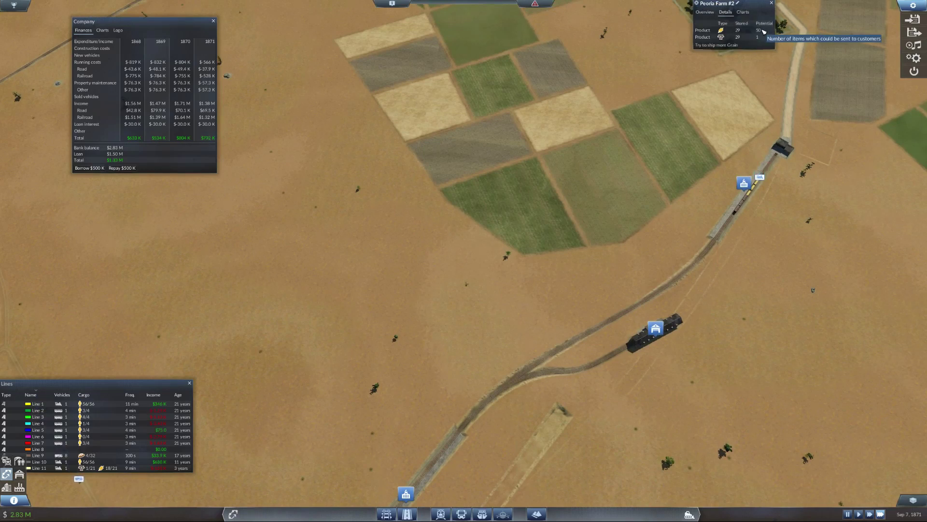
{"action": "scroll", "coordinate": [762, 32], "scroll_direction": "up", "scroll_amount": 2}
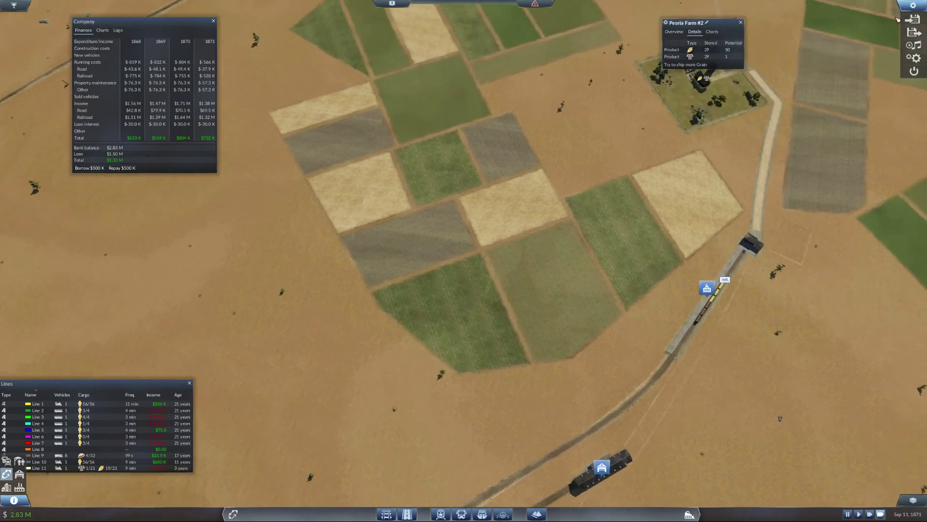
{"action": "scroll", "coordinate": [680, 129], "scroll_direction": "up", "scroll_amount": 1}
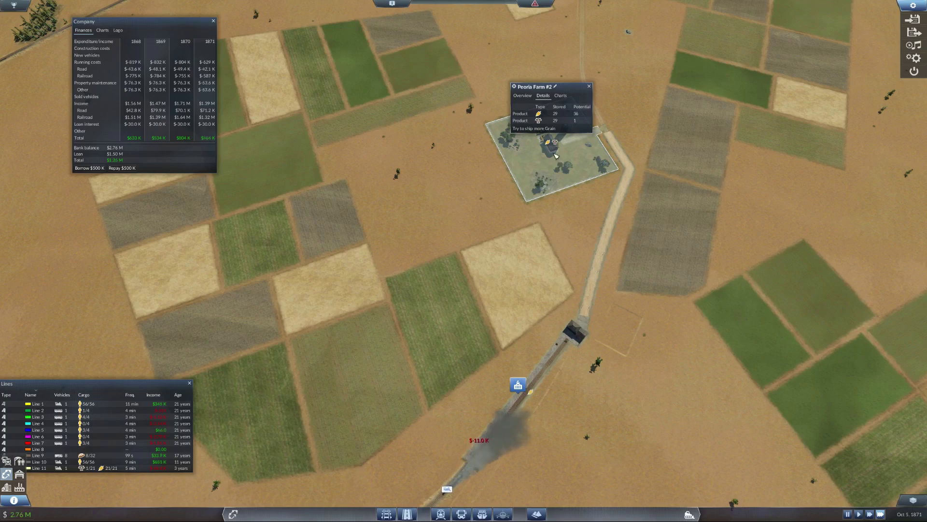
Step: Follow the grain train, close the farm window, and open Lower Peoria station's info
{"action": "key", "text": "s"}
{"action": "scroll", "coordinate": [570, 270], "scroll_direction": "up", "scroll_amount": 5}
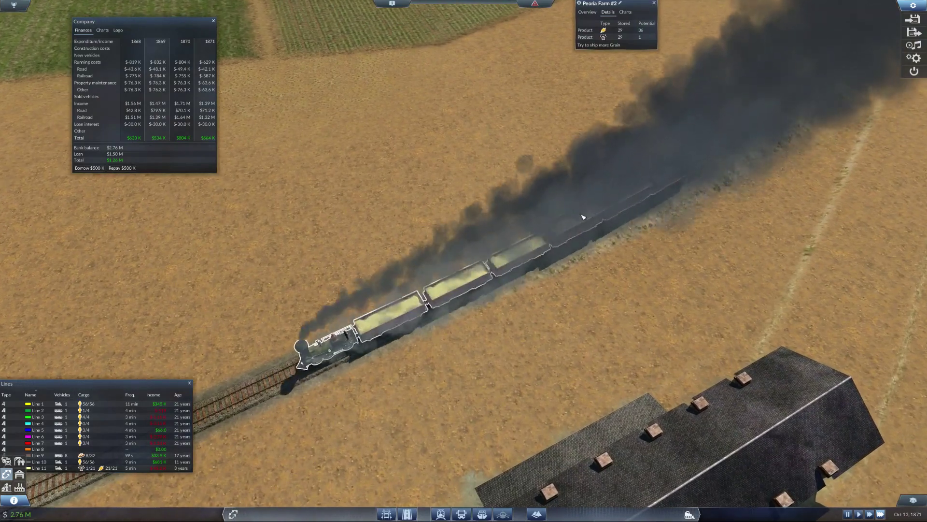
{"action": "scroll", "coordinate": [623, 239], "scroll_direction": "down", "scroll_amount": 8}
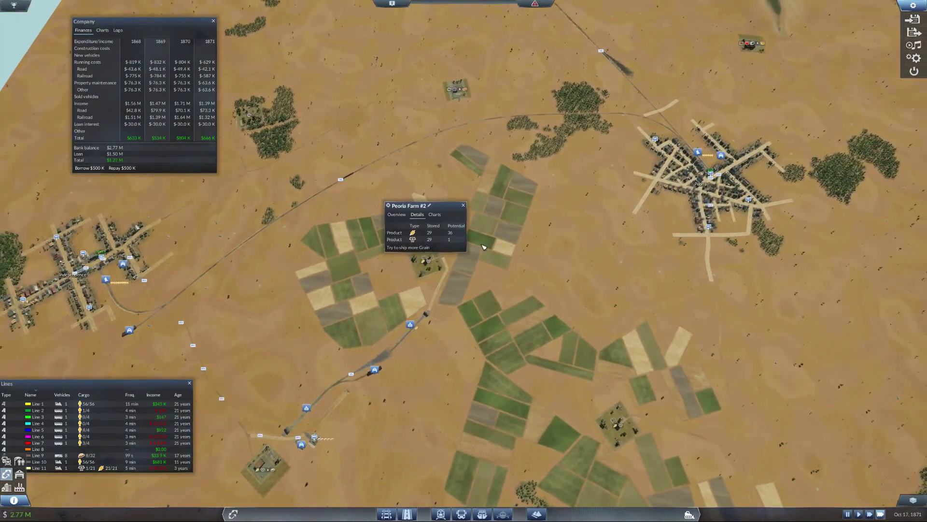
{"action": "key", "text": "a"}
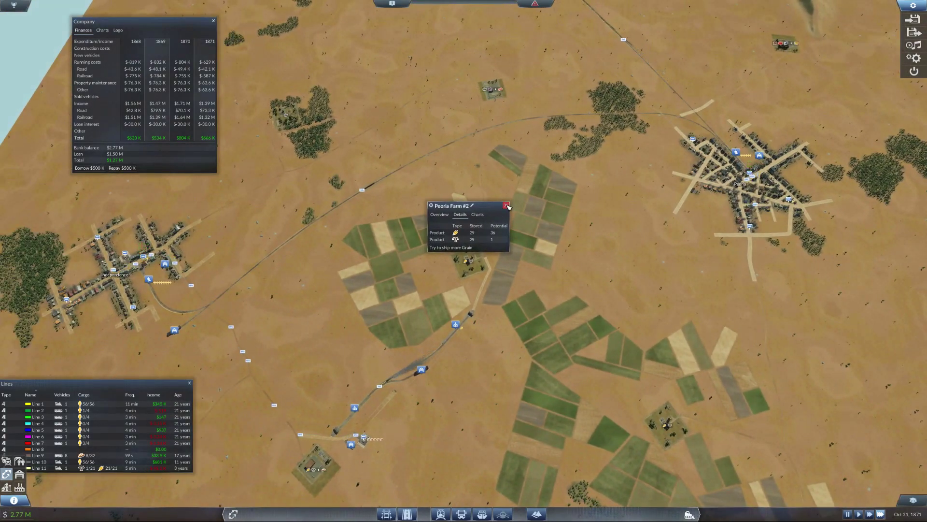
{"action": "left_click", "coordinate": [507, 206]}
{"action": "scroll", "coordinate": [475, 265], "scroll_direction": "up", "scroll_amount": 5}
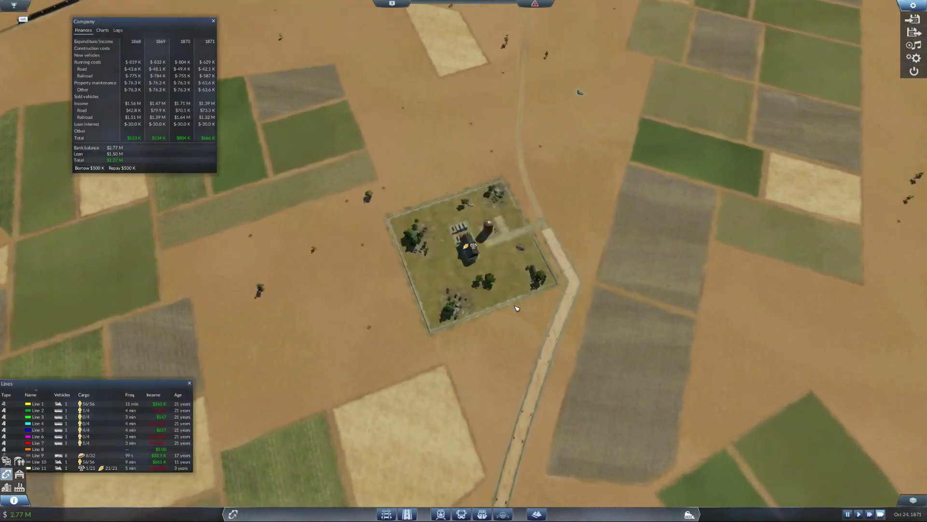
{"action": "scroll", "coordinate": [516, 307], "scroll_direction": "up", "scroll_amount": 2}
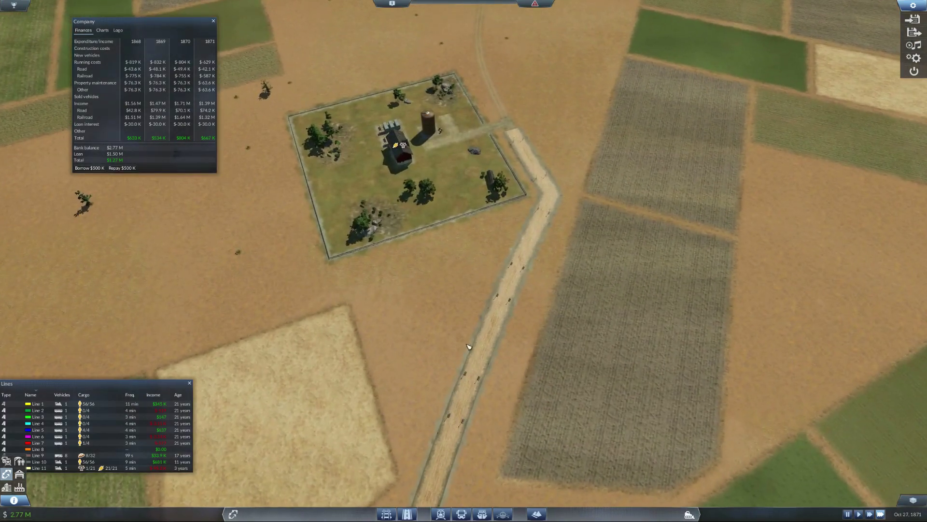
{"action": "key", "text": "s"}
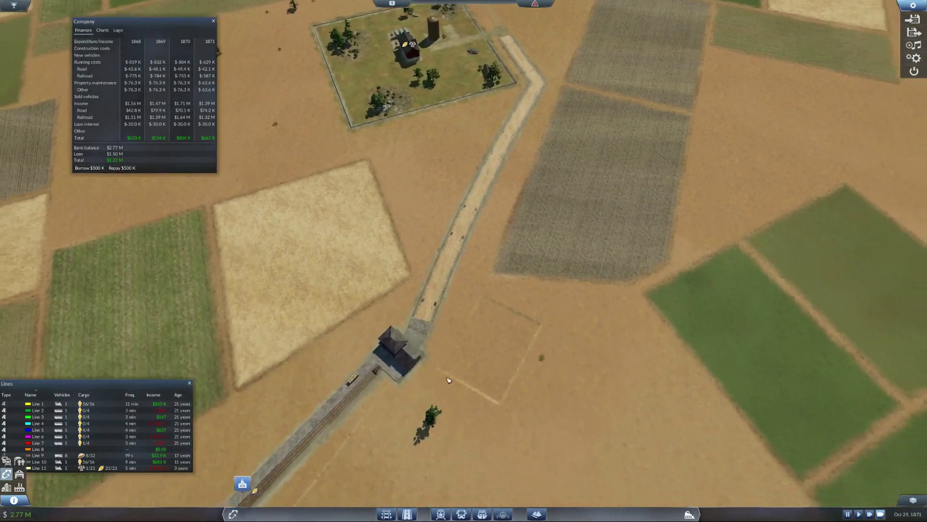
{"action": "left_click", "coordinate": [415, 341]}
{"action": "key", "text": "w"}
{"action": "scroll", "coordinate": [426, 129], "scroll_direction": "up", "scroll_amount": 2}
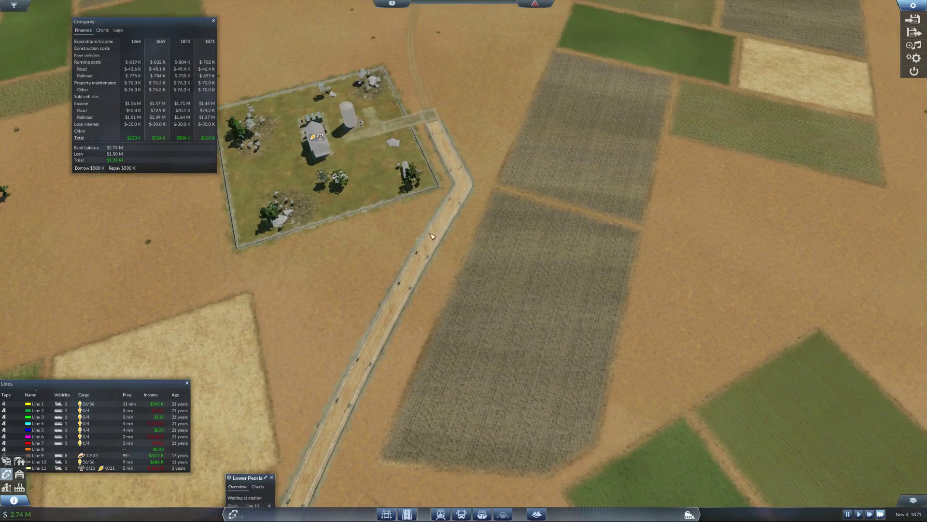
{"action": "scroll", "coordinate": [432, 237], "scroll_direction": "down", "scroll_amount": 3}
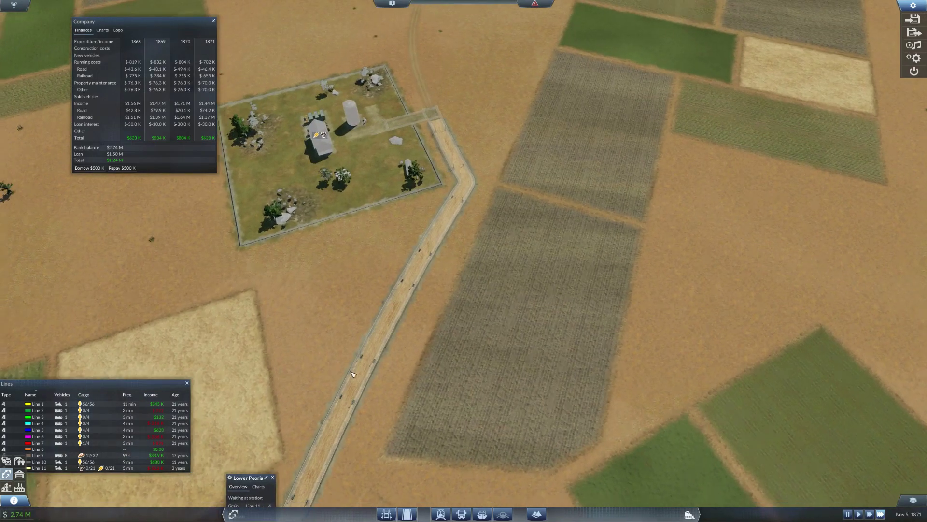
{"action": "key", "text": "s"}
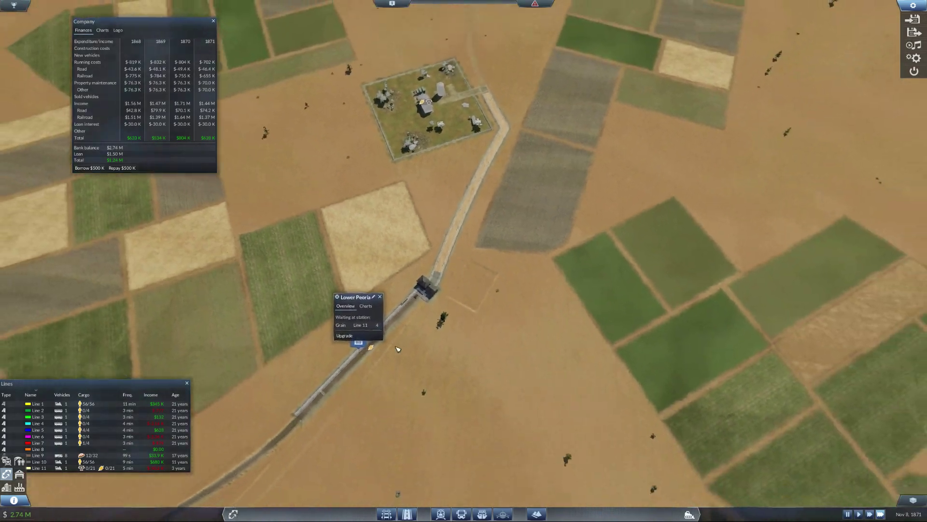
{"action": "scroll", "coordinate": [397, 350], "scroll_direction": "down", "scroll_amount": 5}
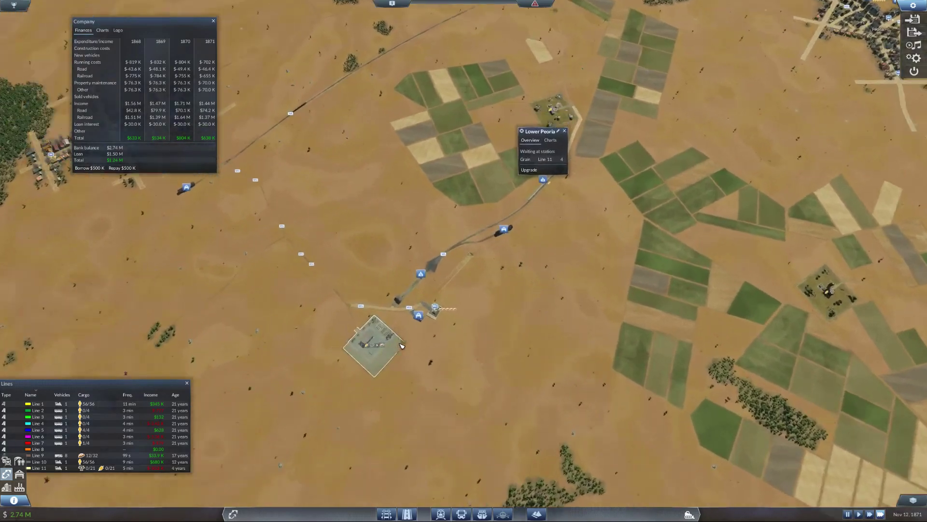
{"action": "scroll", "coordinate": [402, 346], "scroll_direction": "up", "scroll_amount": 2}
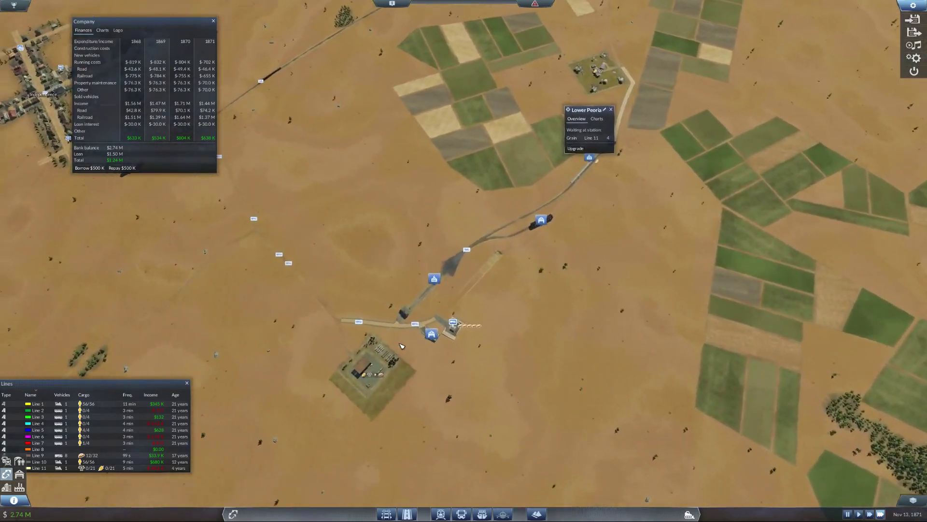
{"action": "scroll", "coordinate": [402, 345], "scroll_direction": "up", "scroll_amount": 2}
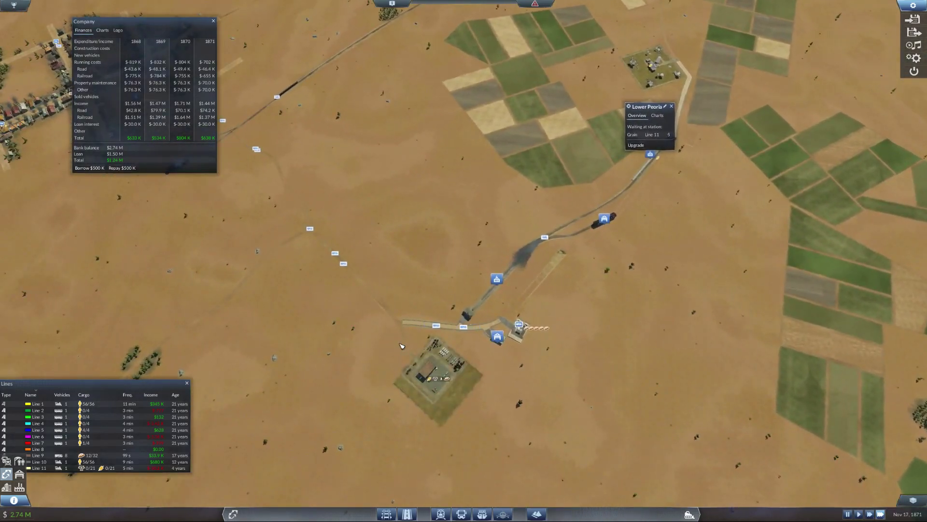
{"action": "scroll", "coordinate": [402, 345], "scroll_direction": "down", "scroll_amount": 1}
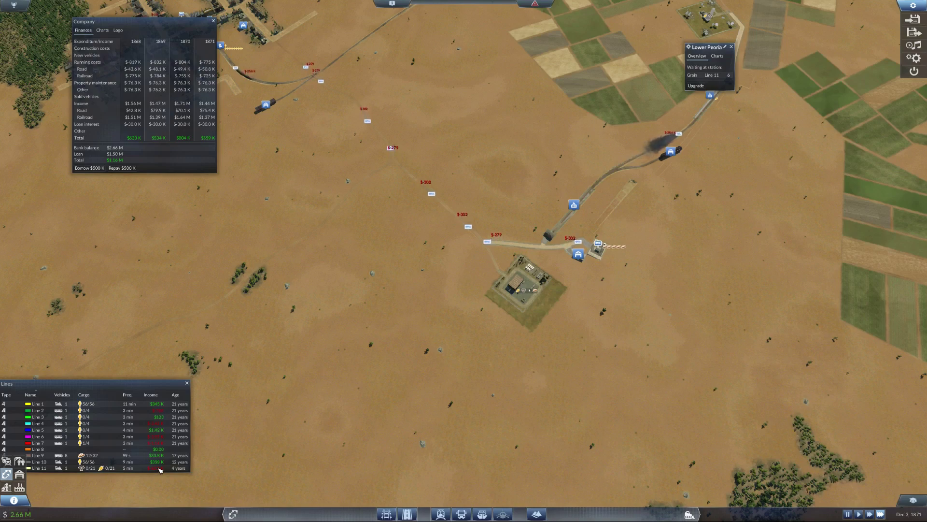
{"action": "key", "text": "Up"}
{"action": "key", "text": "Right"}
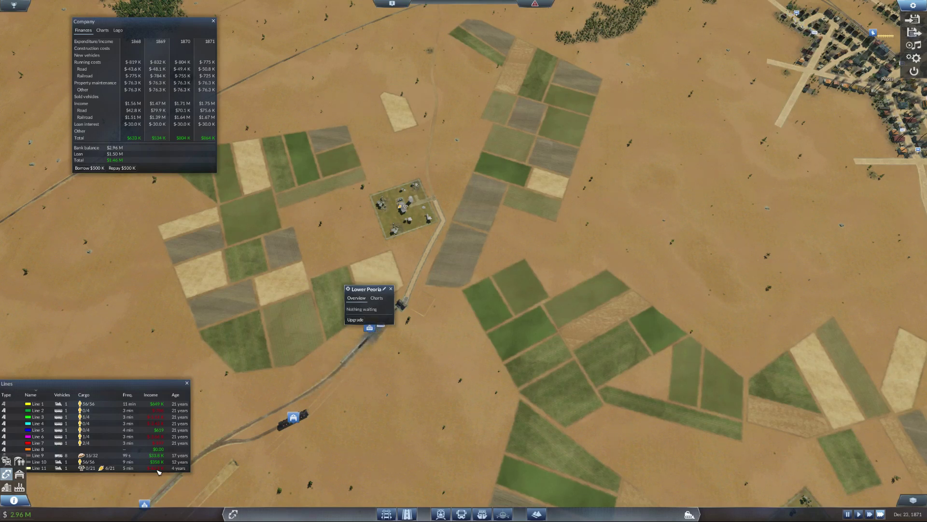
{"action": "scroll", "coordinate": [307, 394], "scroll_direction": "up", "scroll_amount": 5}
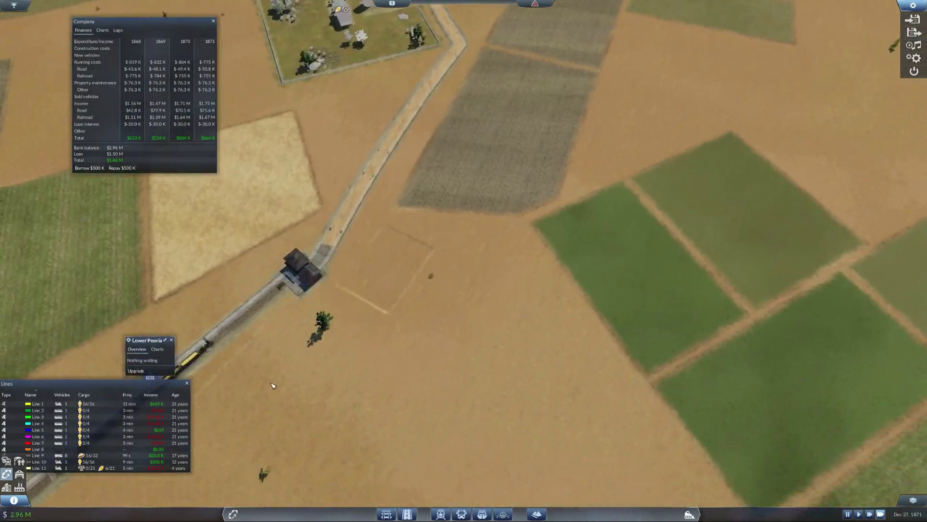
Step: Shift the view to show the whole train and dismiss the new-vehicle announcement
{"action": "left_click_drag", "start_coordinate": [272, 385], "coordinate": [314, 349]}
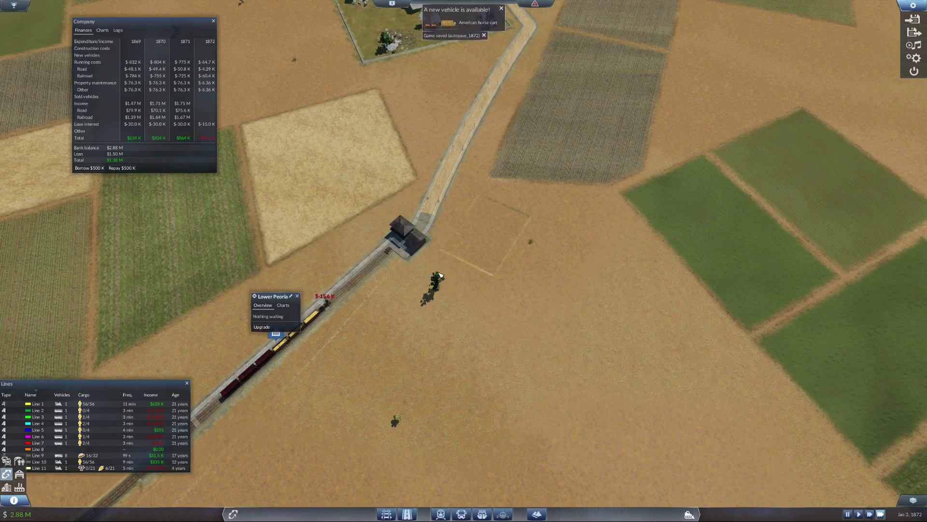
{"action": "scroll", "coordinate": [438, 276], "scroll_direction": "down", "scroll_amount": 3}
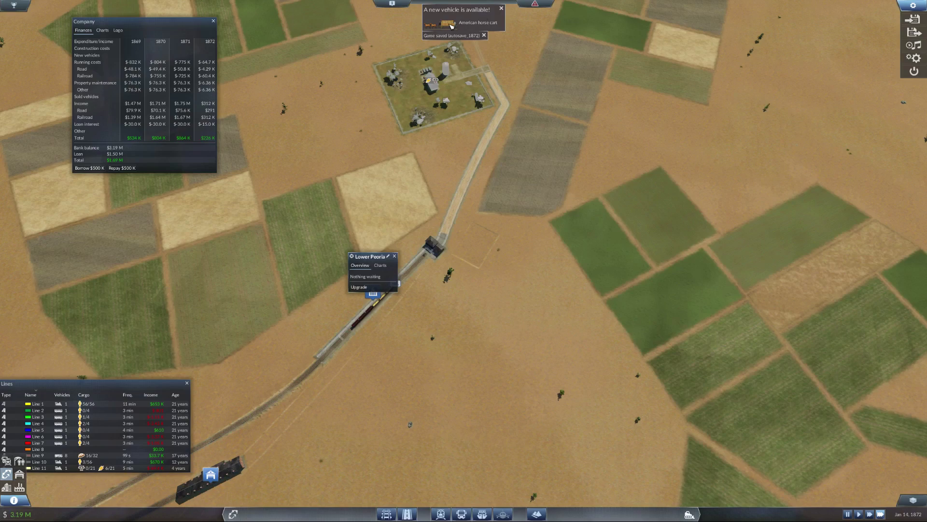
{"action": "left_click", "coordinate": [501, 9]}
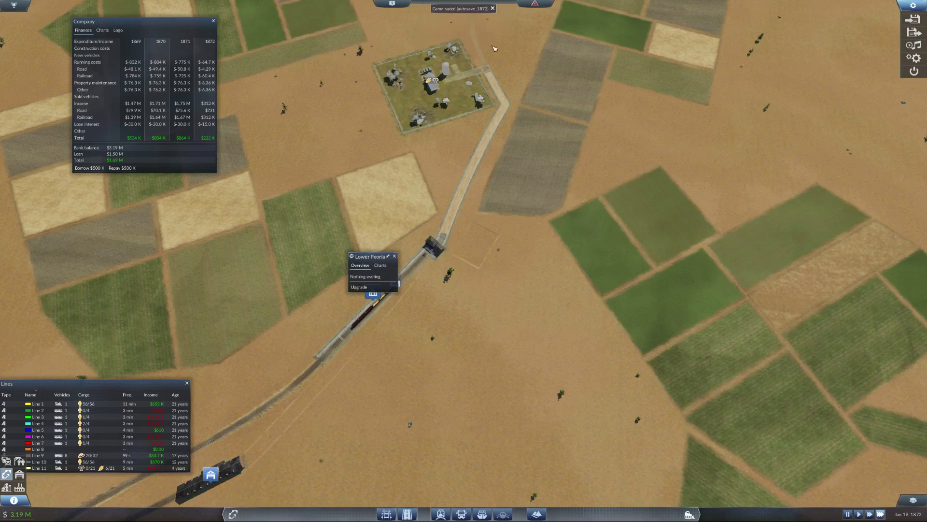
{"action": "scroll", "coordinate": [472, 244], "scroll_direction": "down", "scroll_amount": 5}
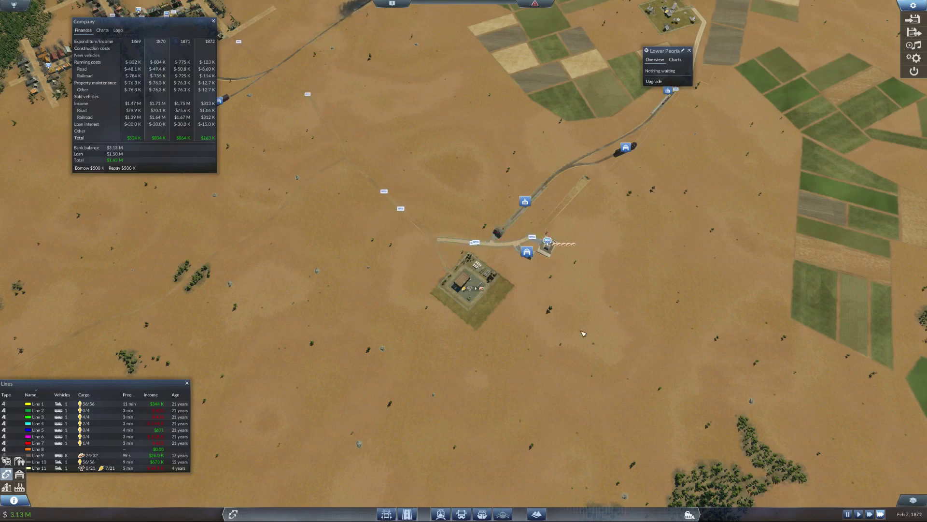
Step: Inspect Independence East station and the food plant's Details and Overview, then close the plant window
{"action": "left_click", "coordinate": [548, 245]}
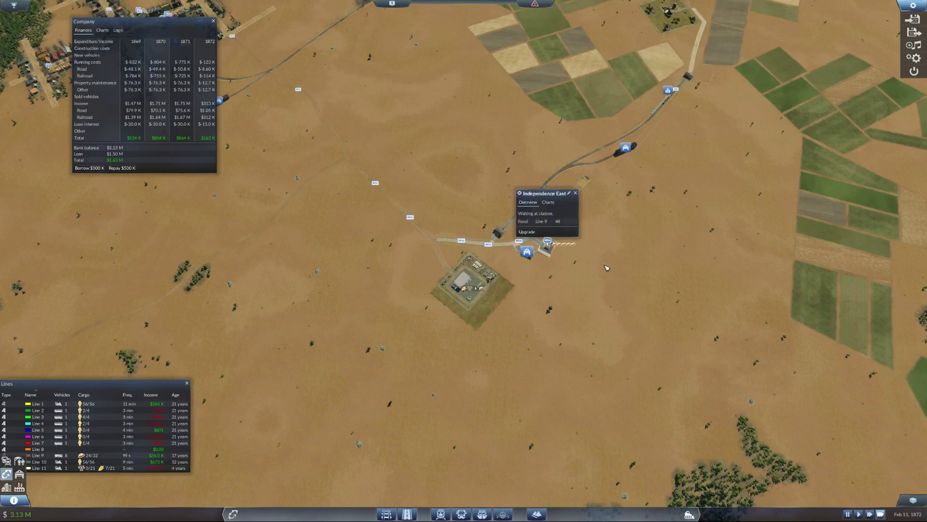
{"action": "left_click", "coordinate": [472, 293]}
{"action": "left_click", "coordinate": [454, 240]}
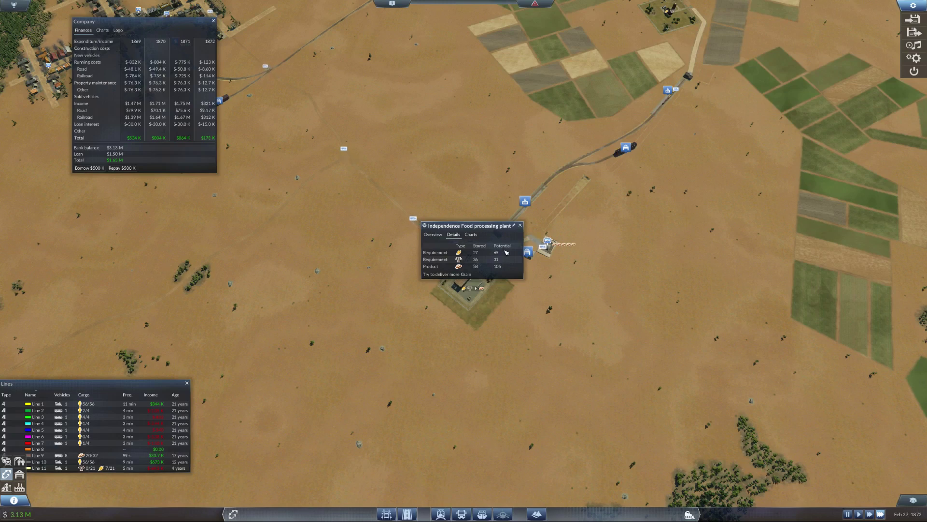
{"action": "left_click", "coordinate": [433, 235]}
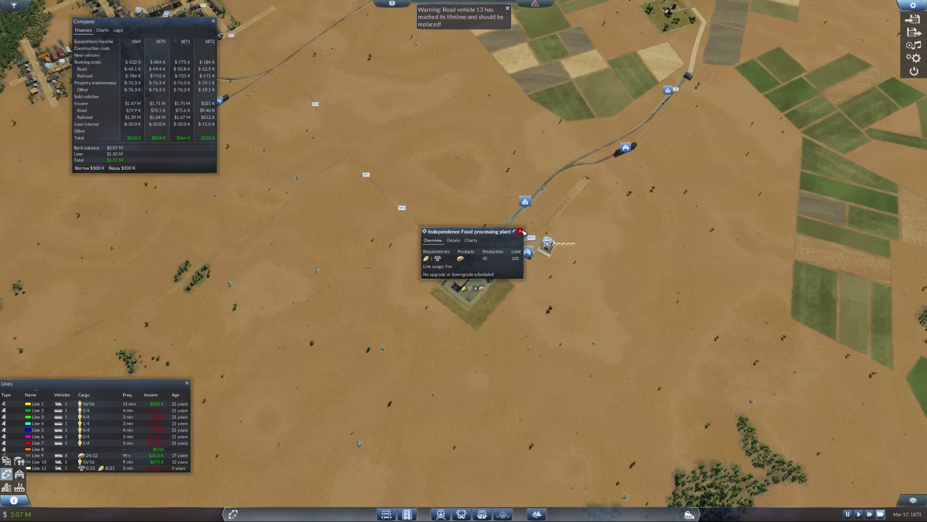
{"action": "left_click", "coordinate": [522, 232]}
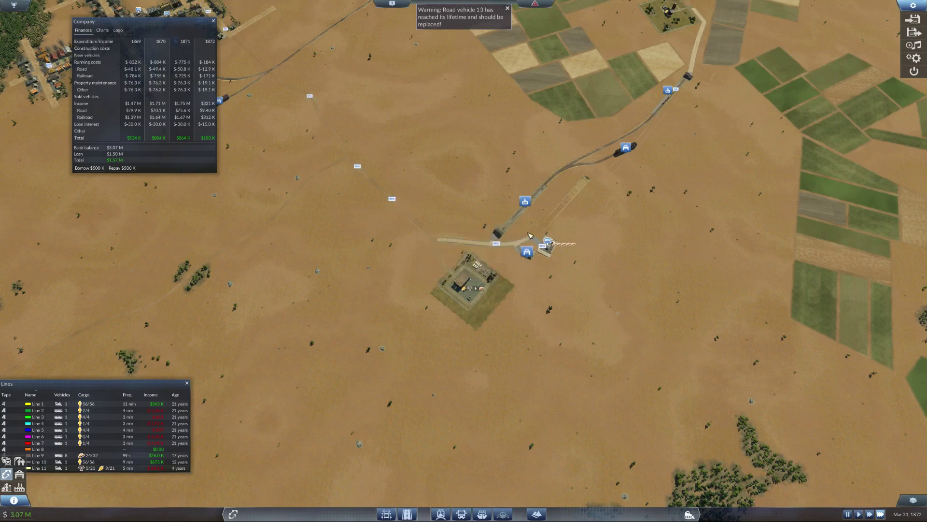
{"action": "scroll", "coordinate": [626, 274], "scroll_direction": "up", "scroll_amount": 1}
{"action": "scroll", "coordinate": [548, 232], "scroll_direction": "up", "scroll_amount": 2}
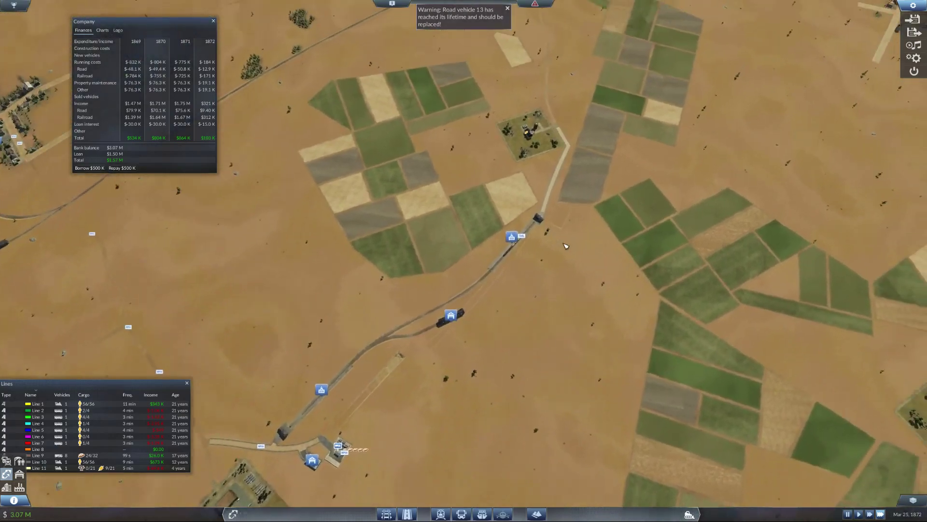
{"action": "scroll", "coordinate": [540, 239], "scroll_direction": "up", "scroll_amount": 2}
{"action": "scroll", "coordinate": [499, 238], "scroll_direction": "up", "scroll_amount": 2}
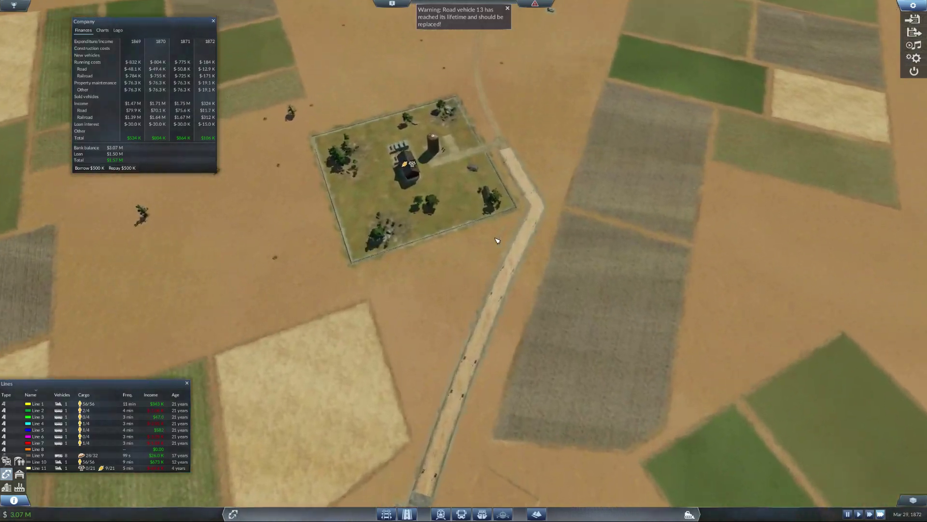
Step: Check Peoria Farm #2's stored grain on Details, then return to its production Overview
{"action": "key", "text": "s"}
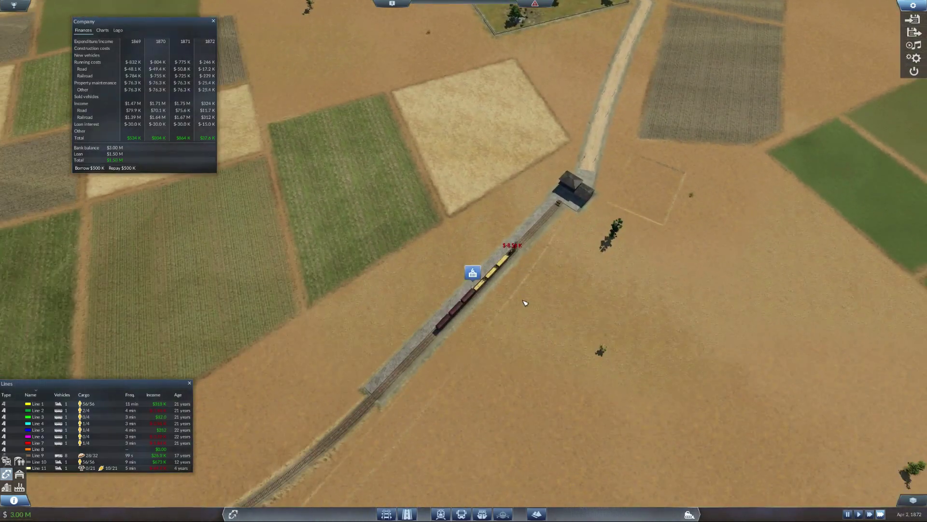
{"action": "scroll", "coordinate": [520, 301], "scroll_direction": "up", "scroll_amount": 1}
{"action": "scroll", "coordinate": [513, 153], "scroll_direction": "up", "scroll_amount": 2}
{"action": "scroll", "coordinate": [513, 152], "scroll_direction": "down", "scroll_amount": 3}
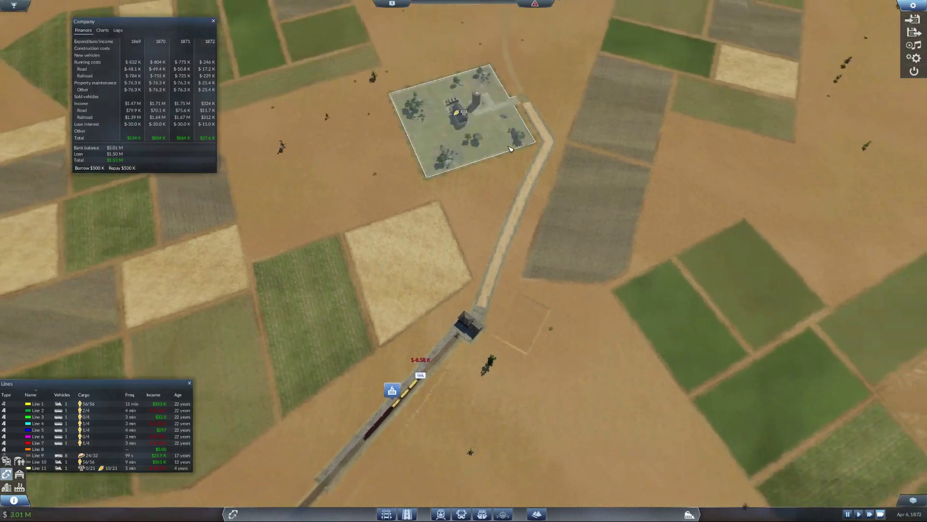
{"action": "left_click", "coordinate": [493, 131]}
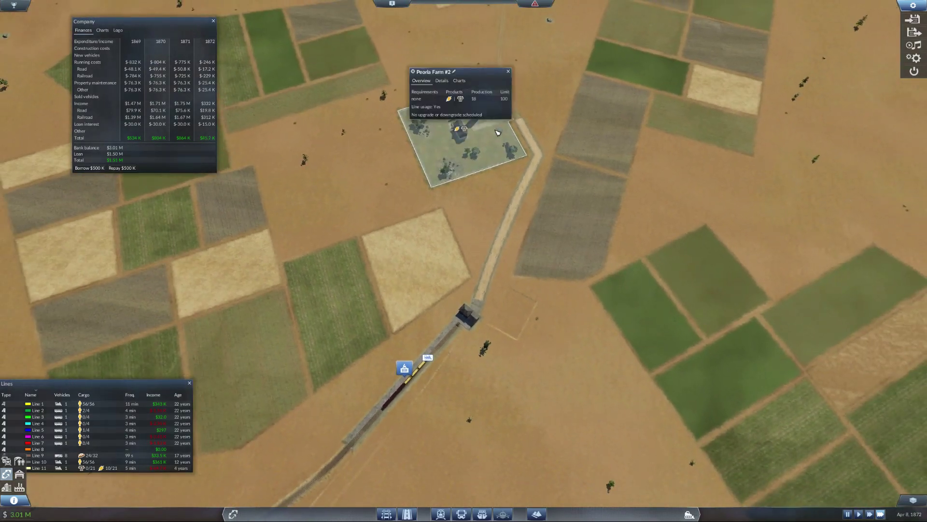
{"action": "left_click", "coordinate": [446, 80]}
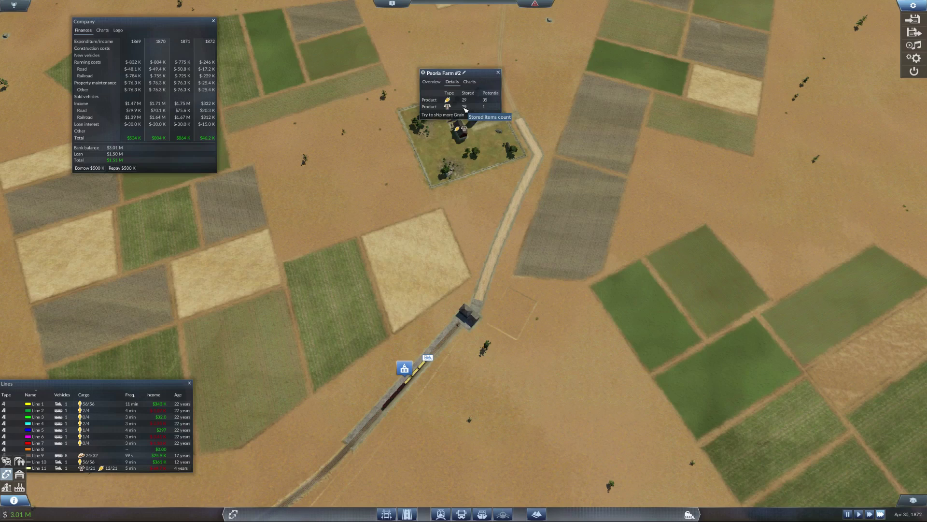
{"action": "left_click", "coordinate": [437, 85]}
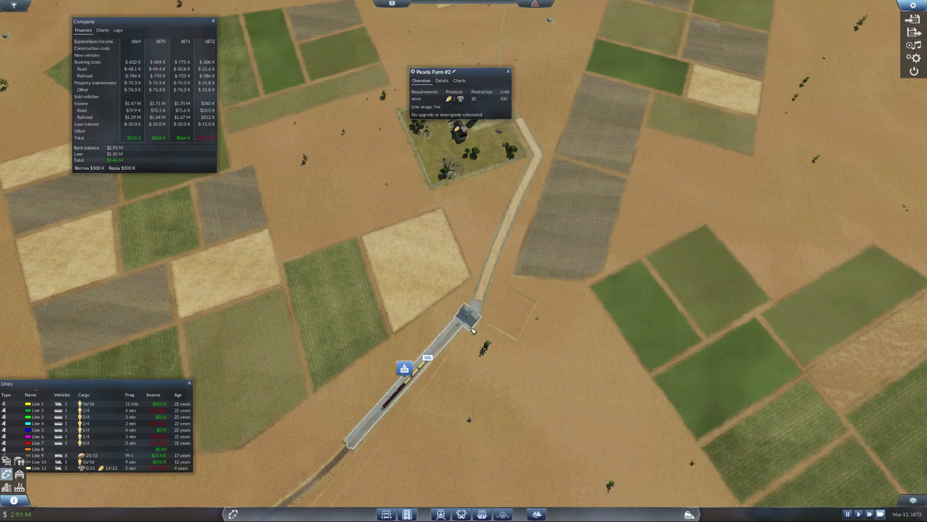
{"action": "key", "text": "Down"}
{"action": "key", "text": "Left"}
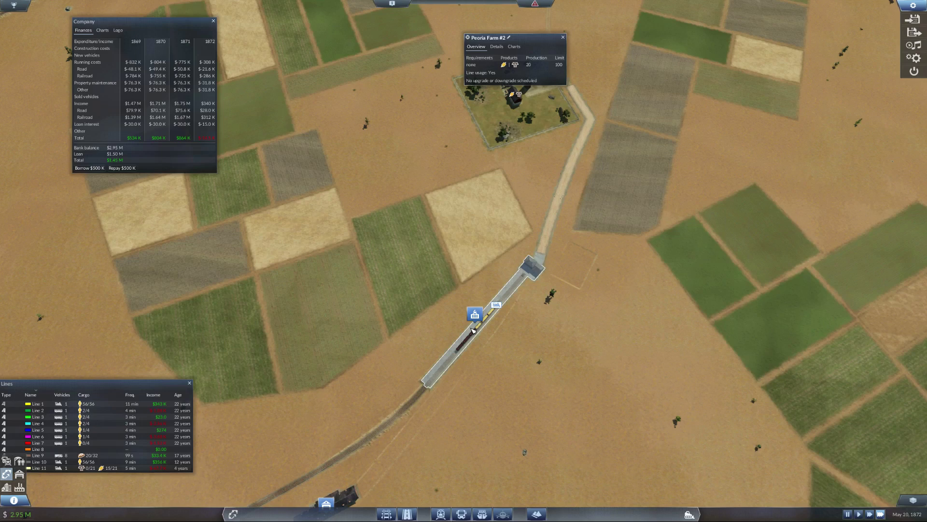
Step: Pan along the track to the food plant stations and back toward the farm
{"action": "key", "text": "Down"}
{"action": "key", "text": "Left"}
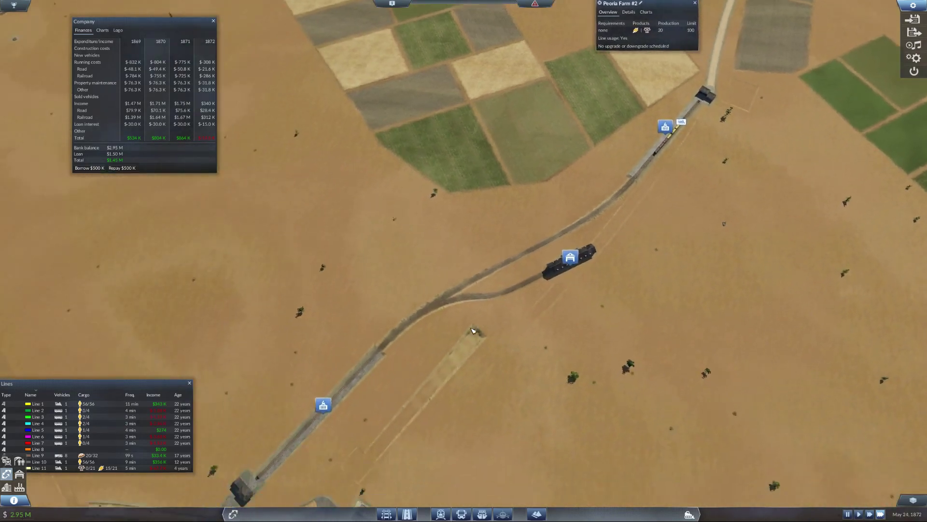
{"action": "key", "text": "Down"}
{"action": "key", "text": "Left"}
{"action": "key", "text": "Down"}
{"action": "key", "text": "Left"}
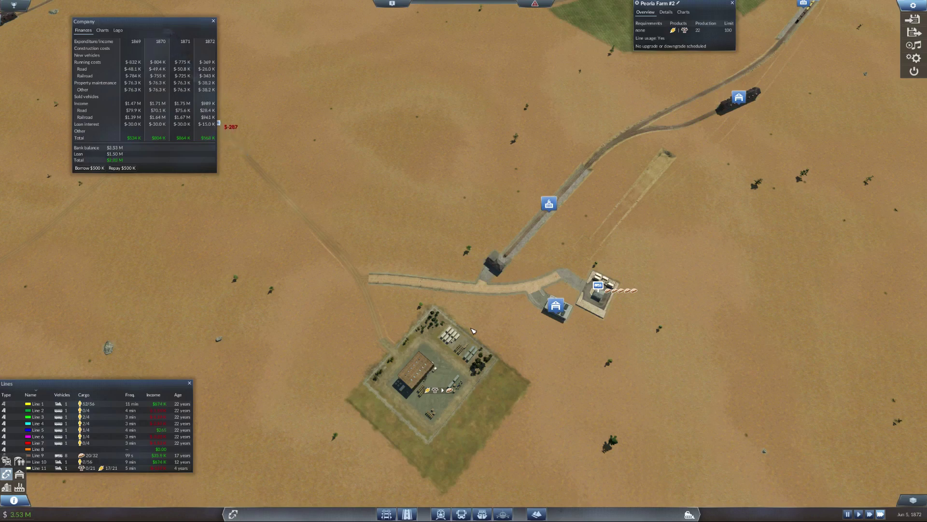
{"action": "key", "text": "Up"}
{"action": "key", "text": "Right"}
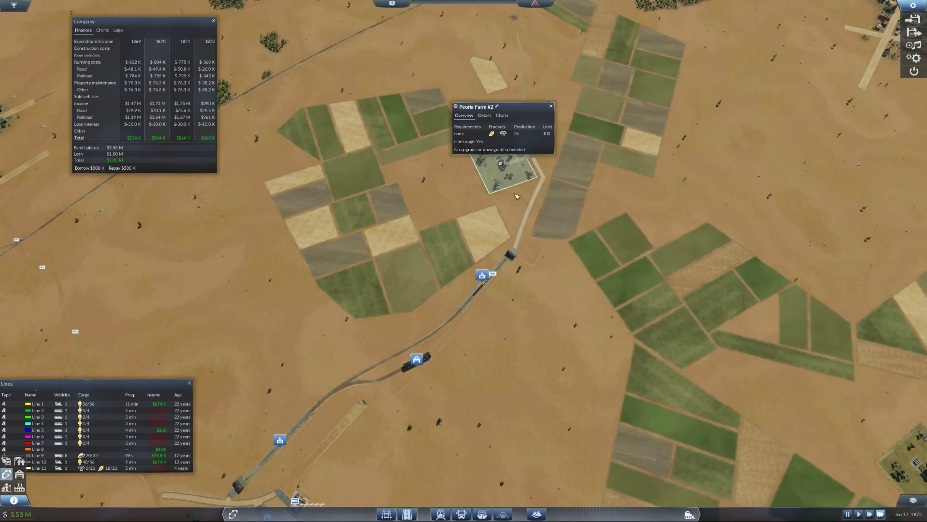
{"action": "scroll", "coordinate": [590, 321], "scroll_direction": "up", "scroll_amount": 5}
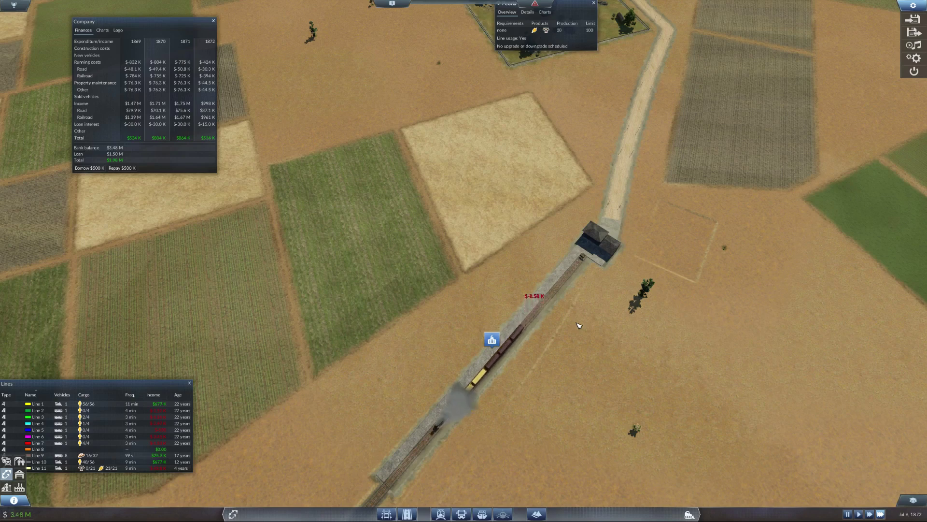
{"action": "scroll", "coordinate": [578, 325], "scroll_direction": "down", "scroll_amount": 2}
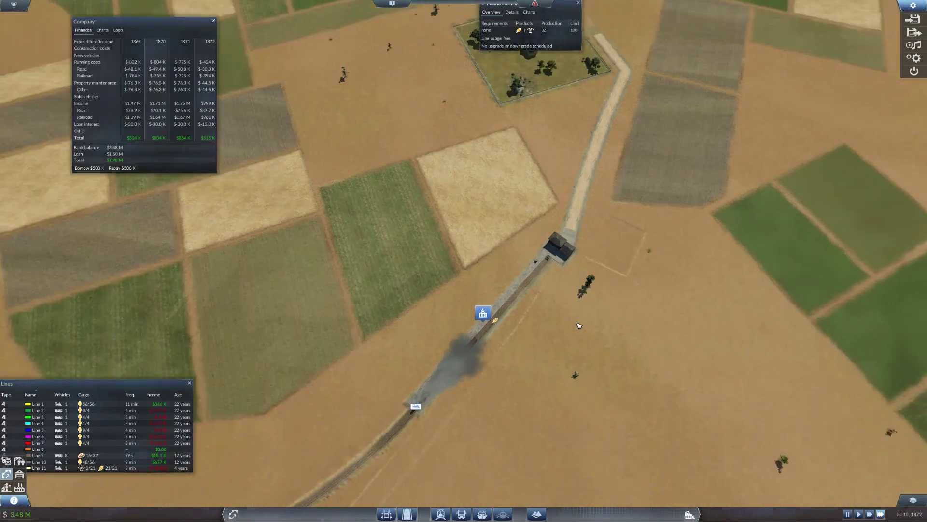
{"action": "scroll", "coordinate": [578, 325], "scroll_direction": "down", "scroll_amount": 2}
{"action": "scroll", "coordinate": [578, 325], "scroll_direction": "down", "scroll_amount": 2}
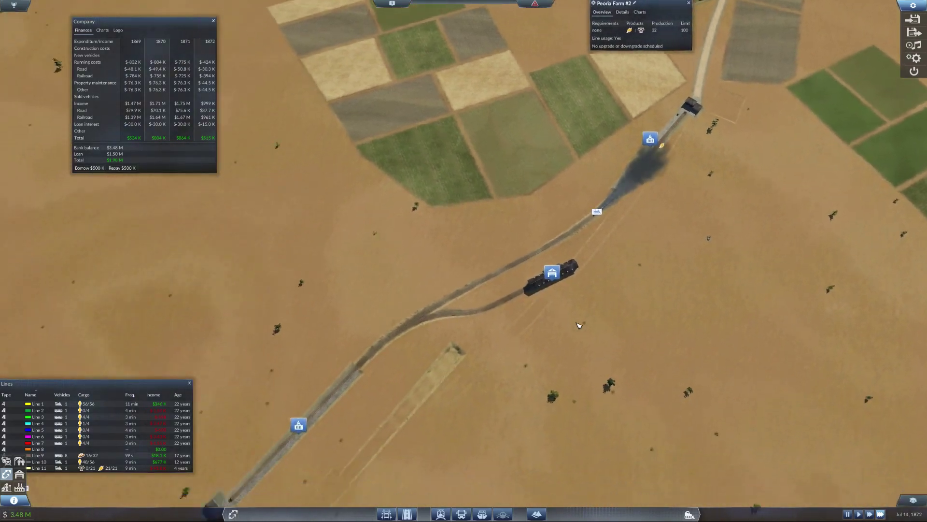
{"action": "scroll", "coordinate": [578, 325], "scroll_direction": "down", "scroll_amount": 2}
{"action": "scroll", "coordinate": [578, 325], "scroll_direction": "down", "scroll_amount": 2}
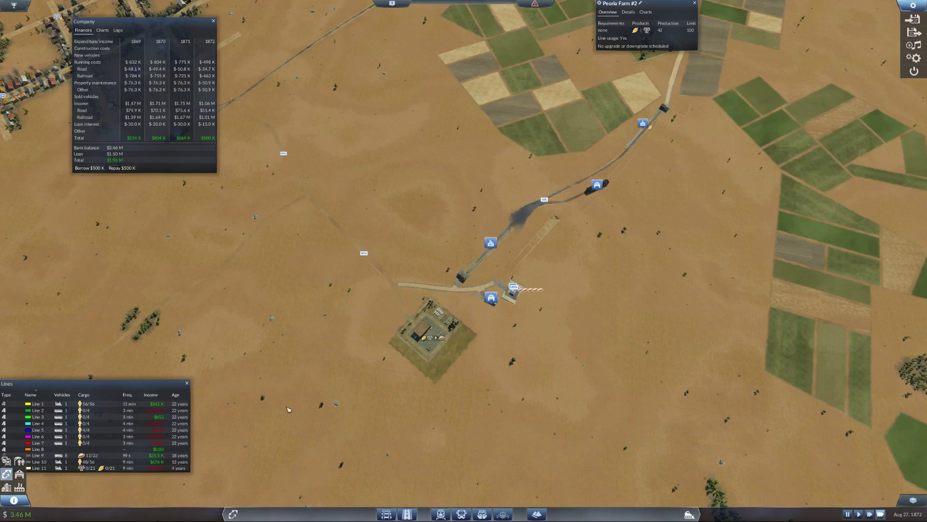
Step: Set Line 11's Lower Peoria stop to 'Full load (all)' and close the line window
{"action": "left_click", "coordinate": [38, 468]}
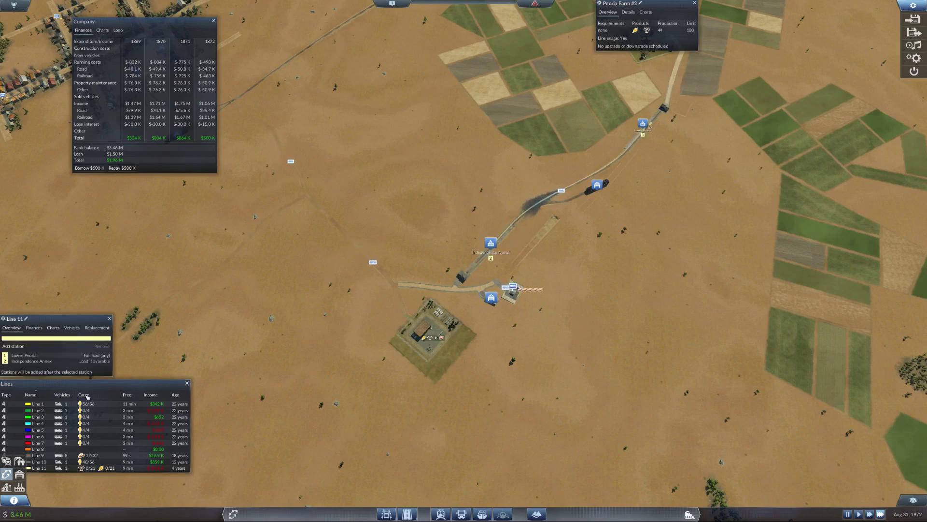
{"action": "left_click", "coordinate": [97, 355]}
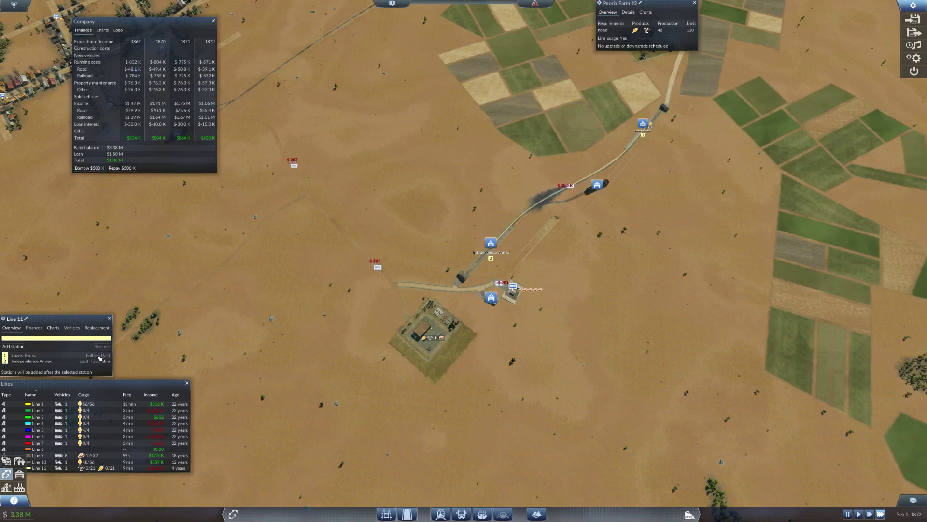
{"action": "left_click", "coordinate": [110, 319]}
{"action": "scroll", "coordinate": [638, 259], "scroll_direction": "up", "scroll_amount": 2}
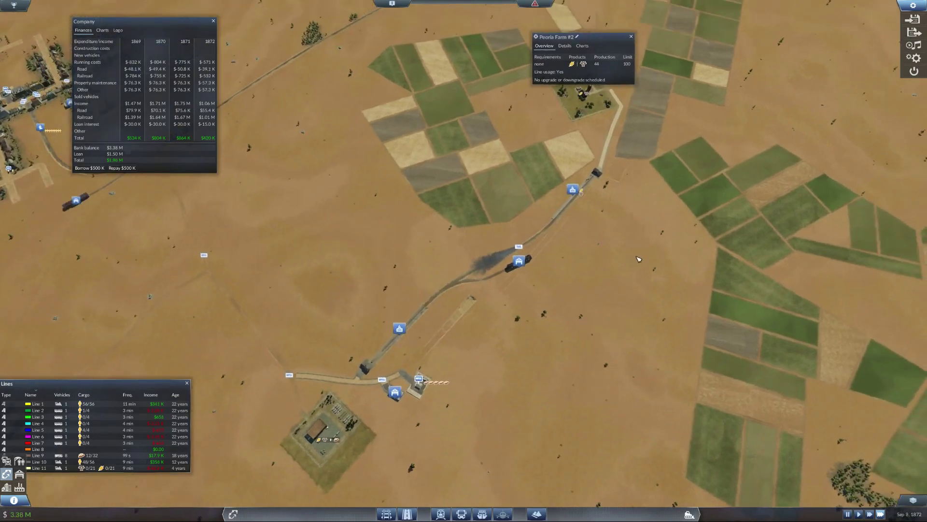
{"action": "scroll", "coordinate": [638, 258], "scroll_direction": "up", "scroll_amount": 3}
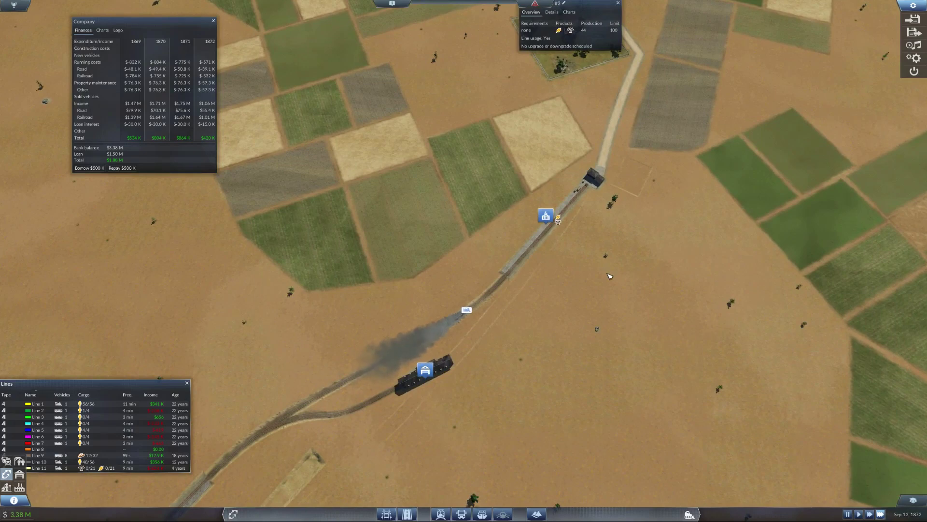
{"action": "scroll", "coordinate": [610, 276], "scroll_direction": "down", "scroll_amount": 3}
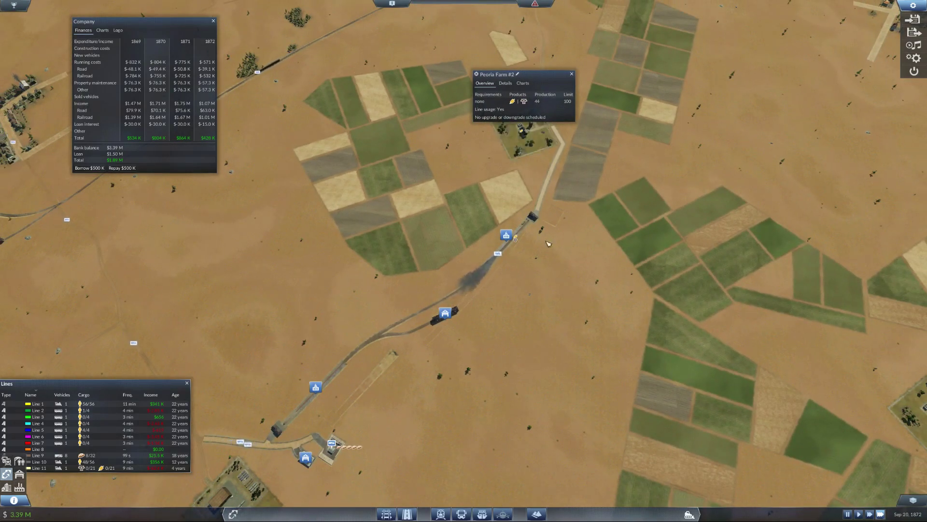
{"action": "scroll", "coordinate": [548, 245], "scroll_direction": "down", "scroll_amount": 2}
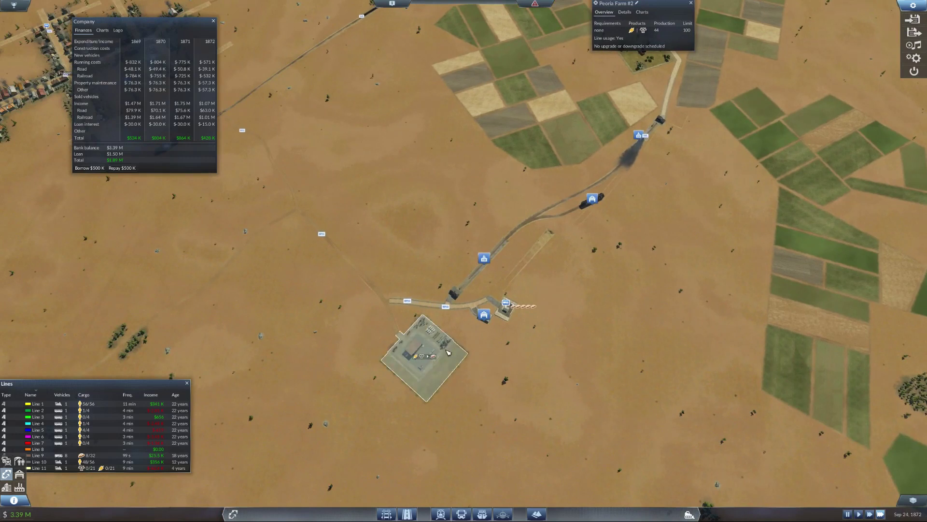